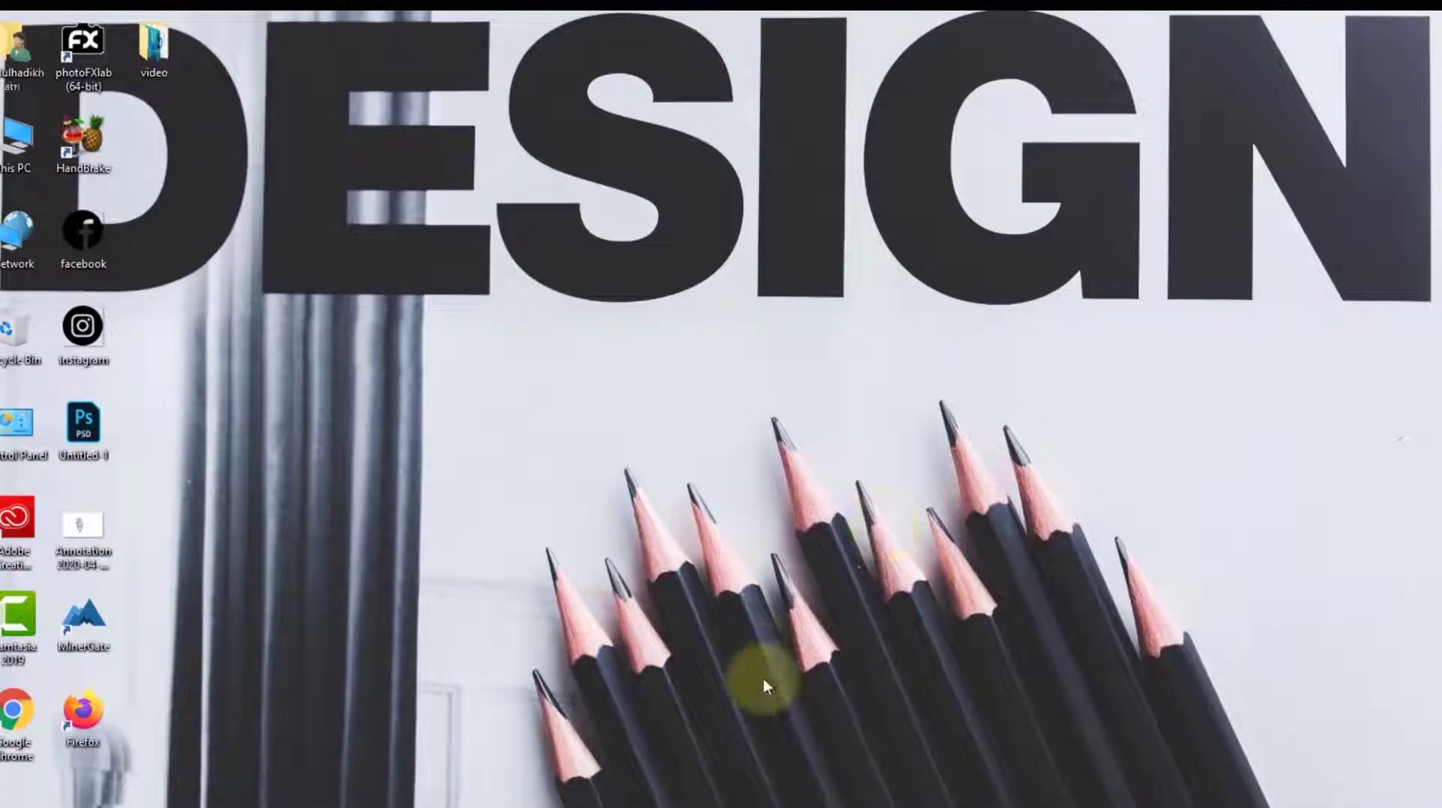
# Launch Chrome, search Google for 'mixkit', and open the Mixkit result in a new tab
pyautogui.click(645, 800)
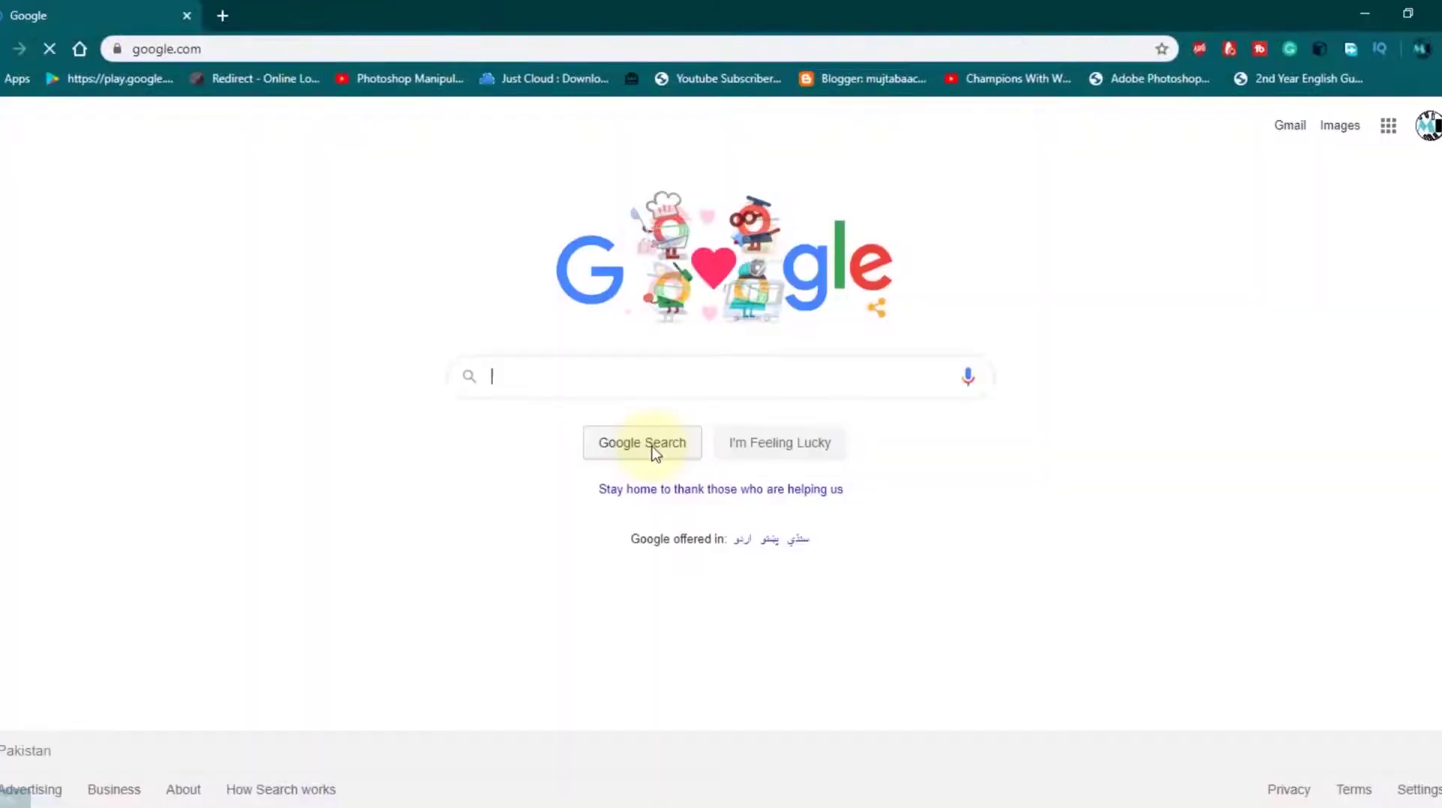
pyautogui.click(648, 386)
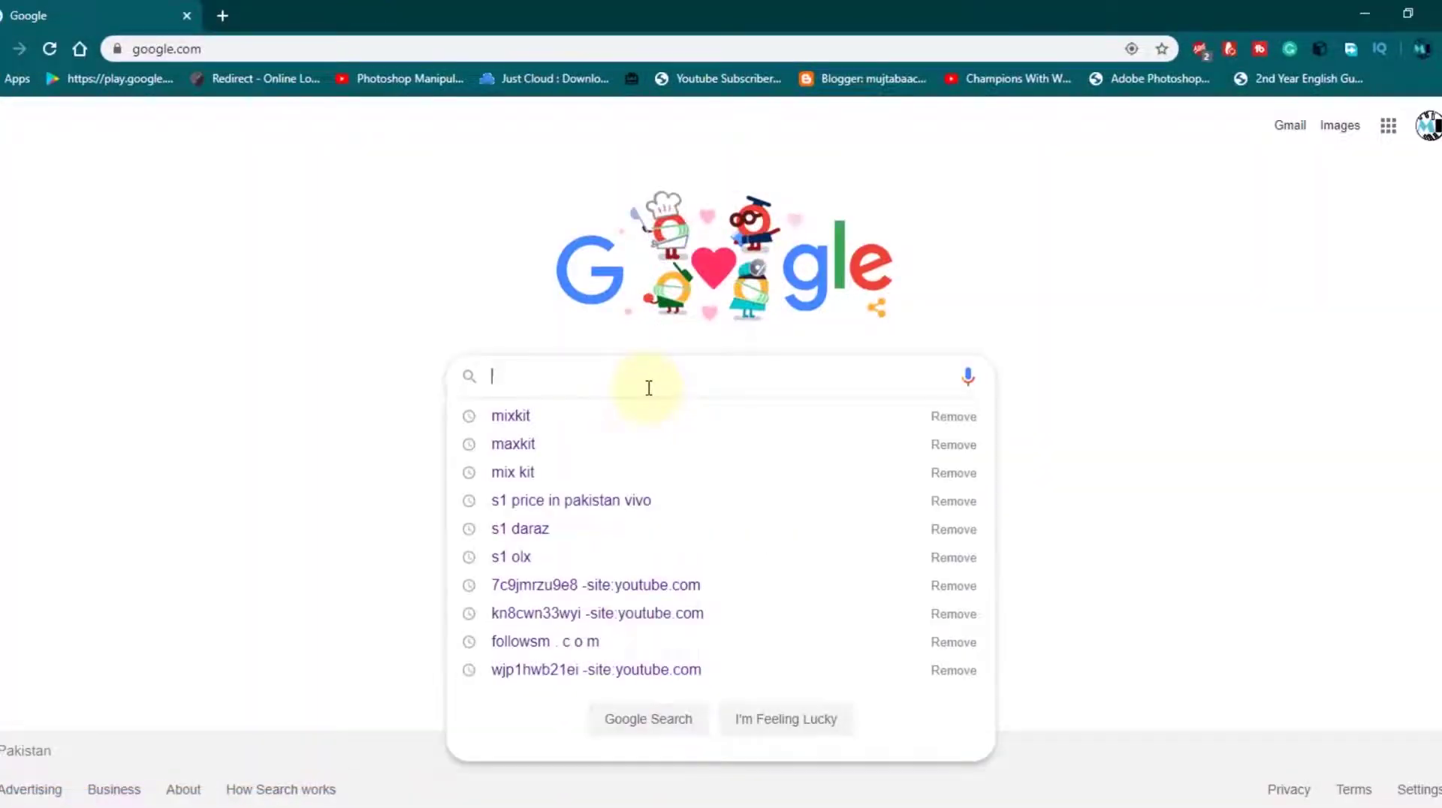
pyautogui.write('mixkit')
pyautogui.press('Return')
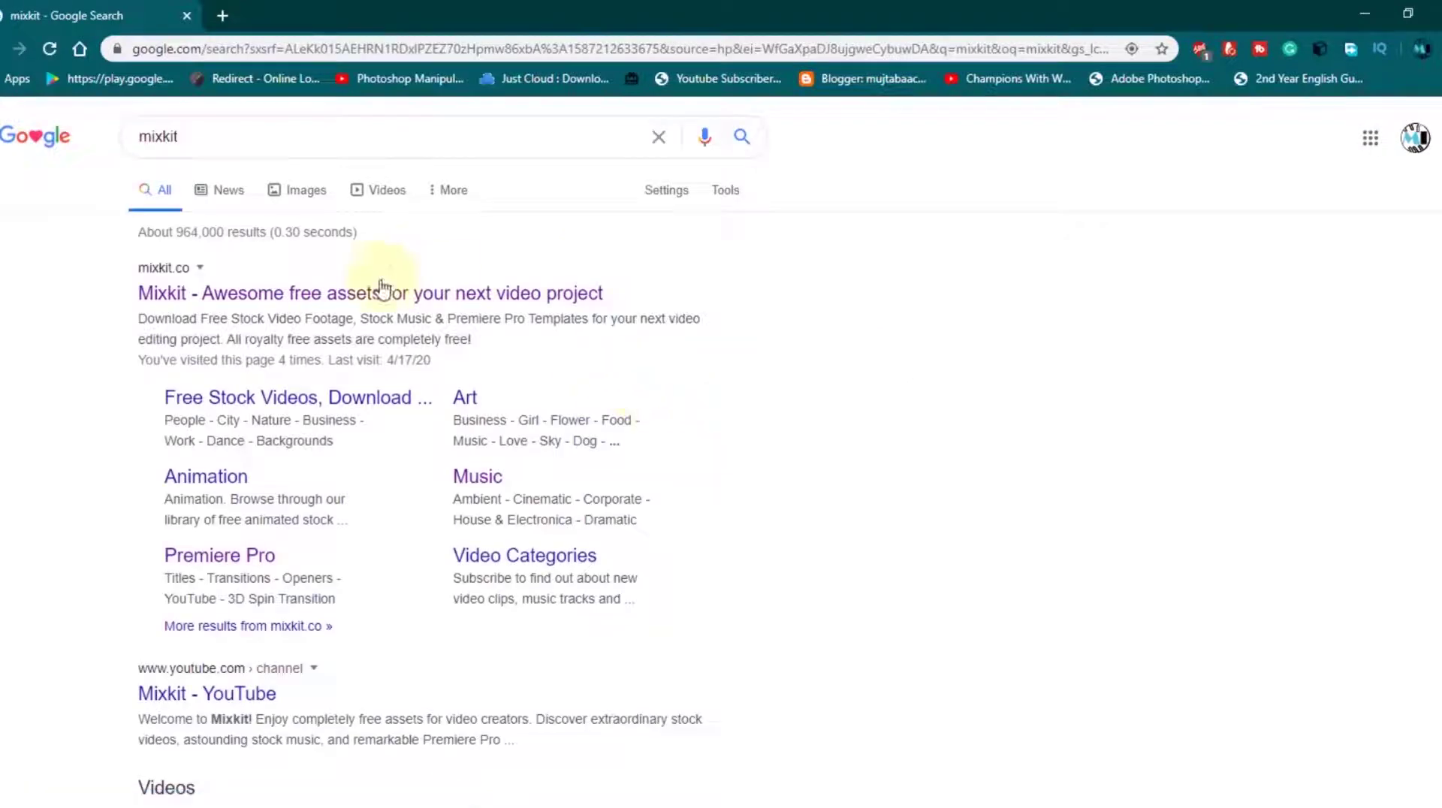
pyautogui.rightClick(395, 299)
pyautogui.click(424, 307)
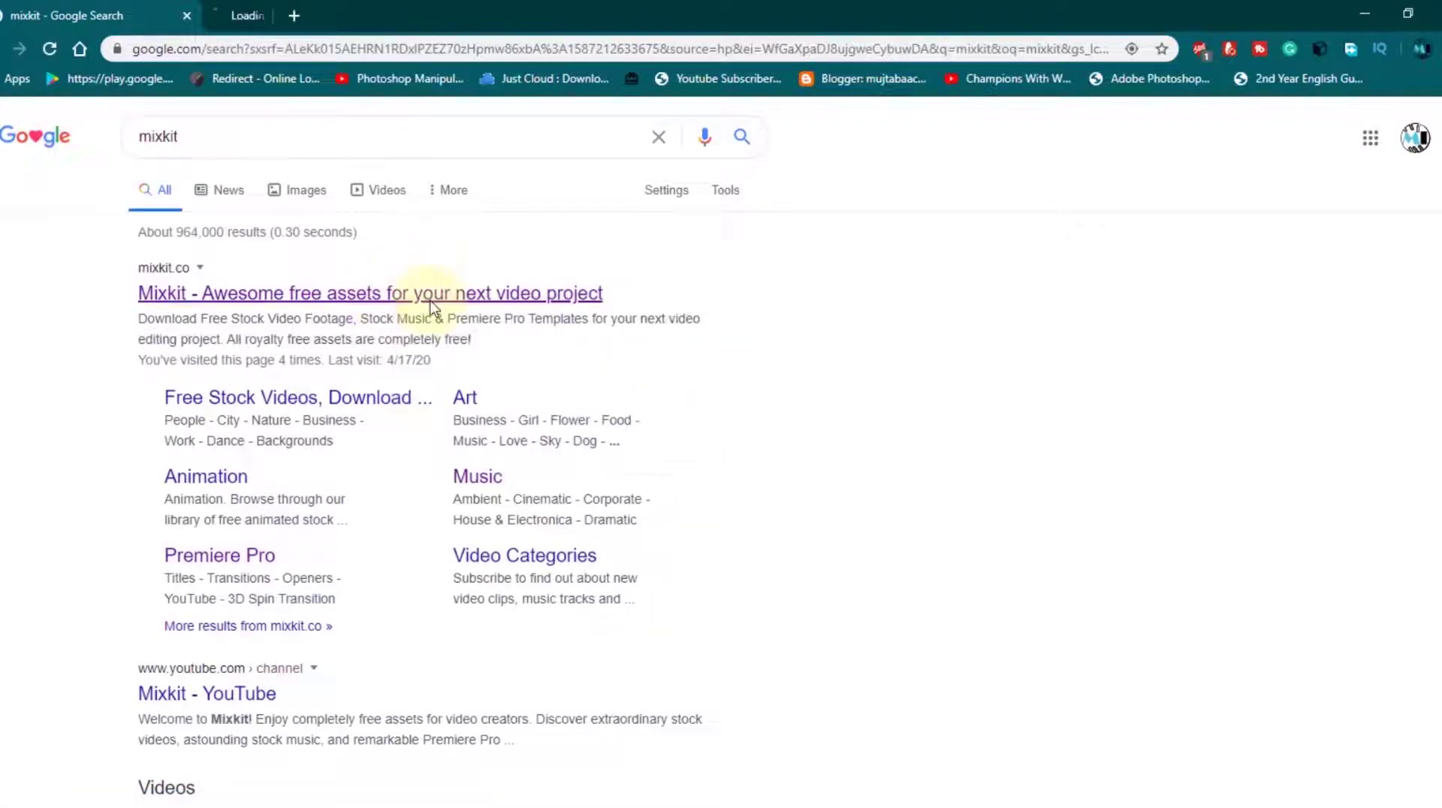
# Switch to the Mixkit tab and browse its Stock Video, Stock Music and Premiere Pro template sections
pyautogui.click(305, 3)
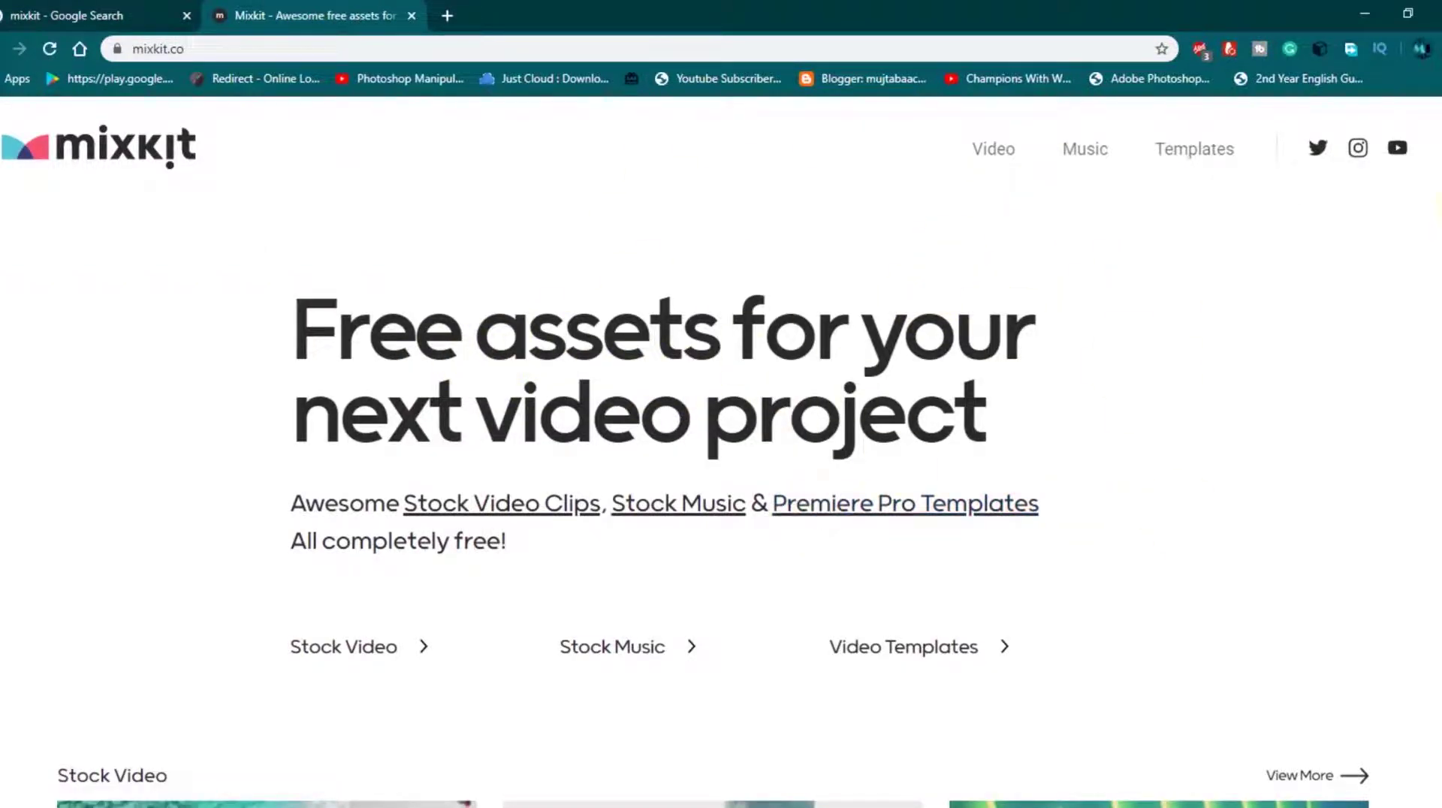
pyautogui.scroll(-5, 926, 522)
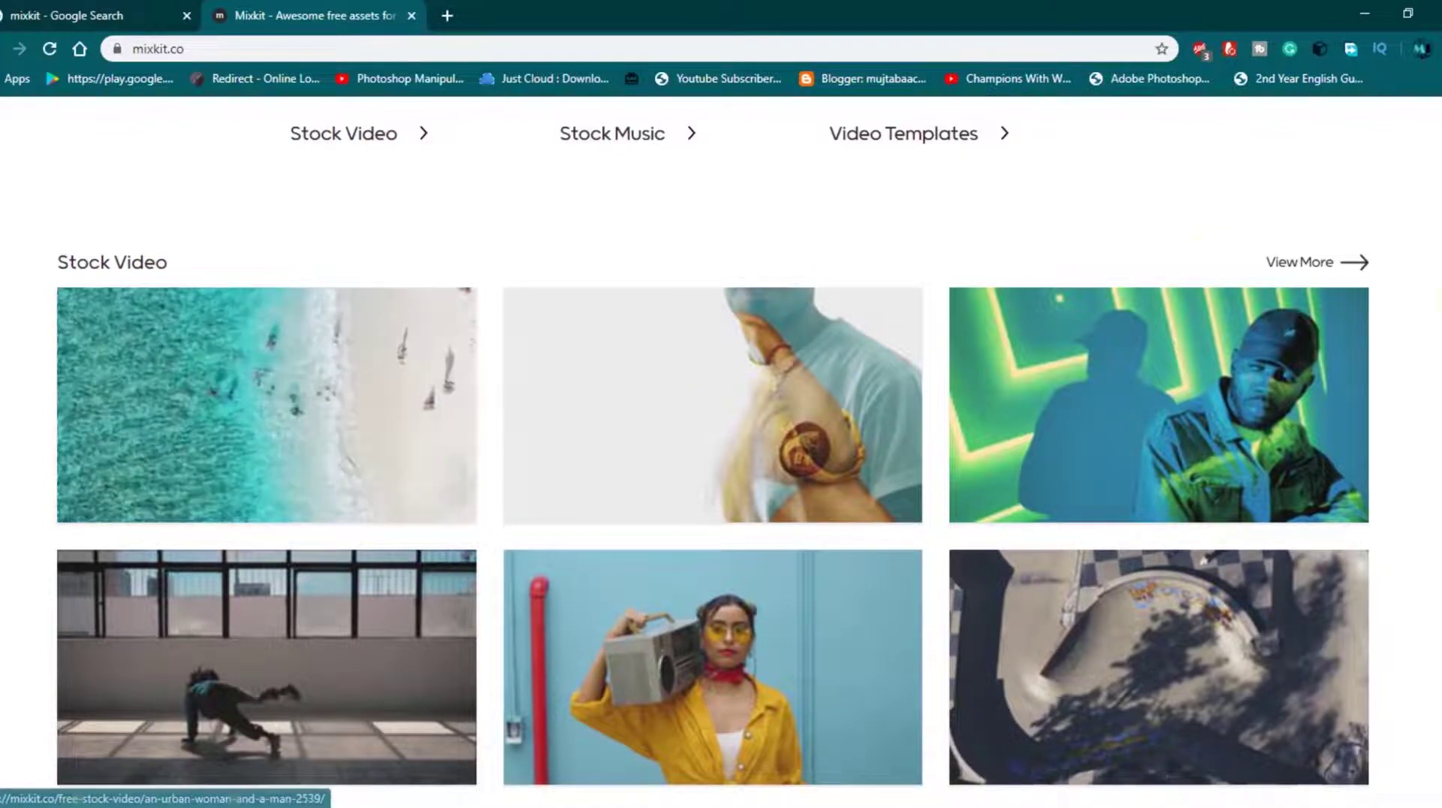
pyautogui.scroll(-4, 1435, 417)
pyautogui.scroll(-4, 1435, 416)
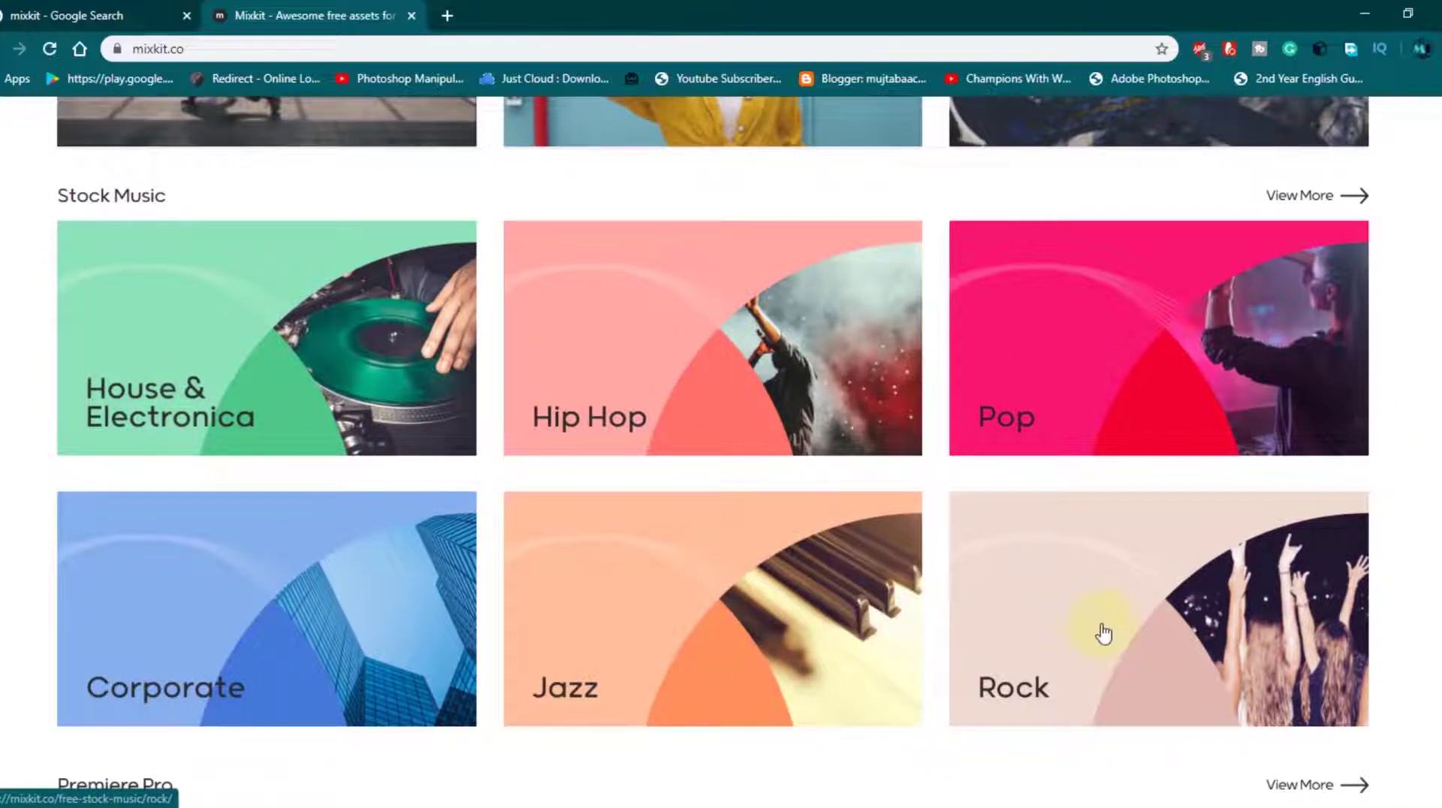
pyautogui.scroll(-3, 191, 417)
pyautogui.scroll(-4, 192, 417)
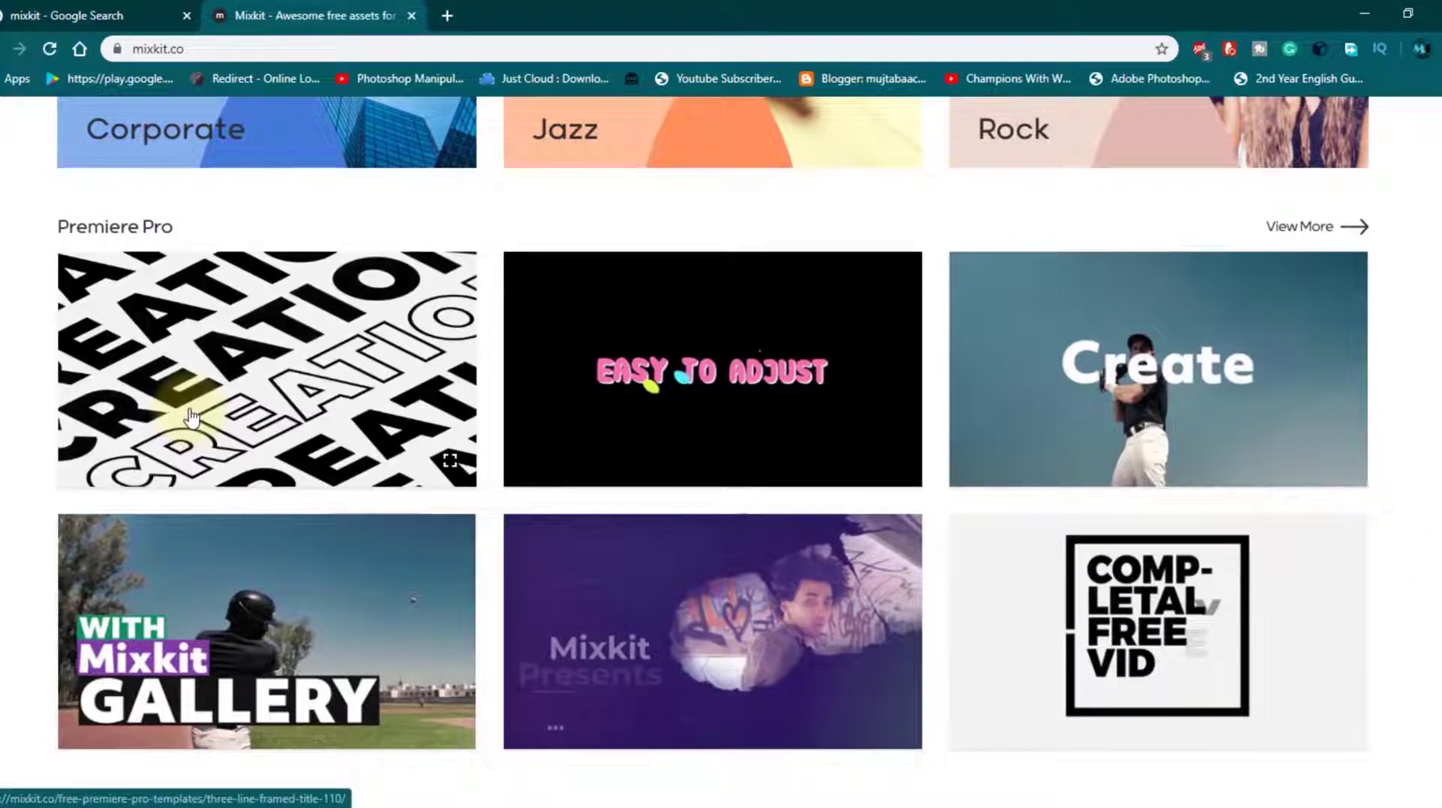
pyautogui.moveTo(721, 369)
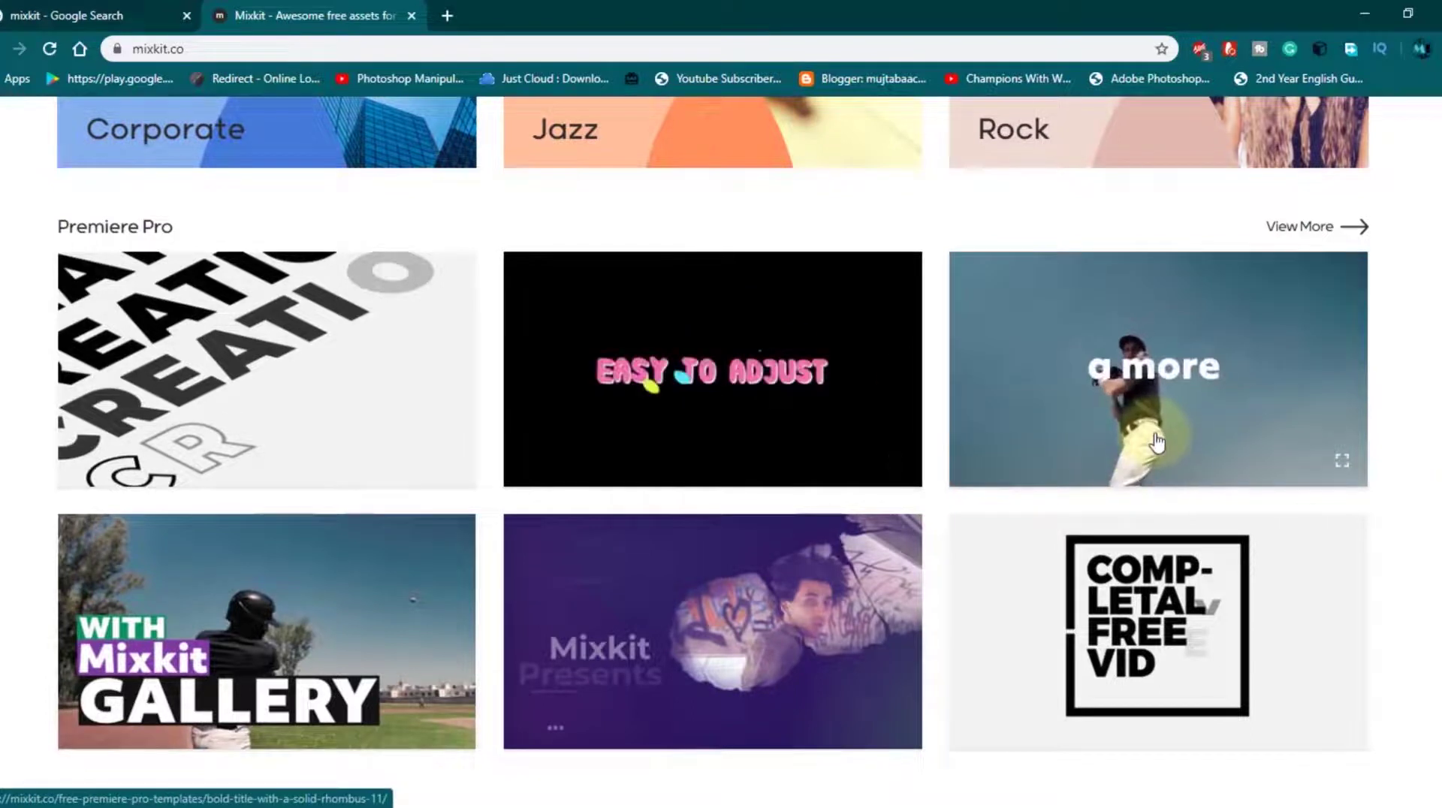
pyautogui.scroll(-2, 713, 450)
pyautogui.scroll(-3, 713, 451)
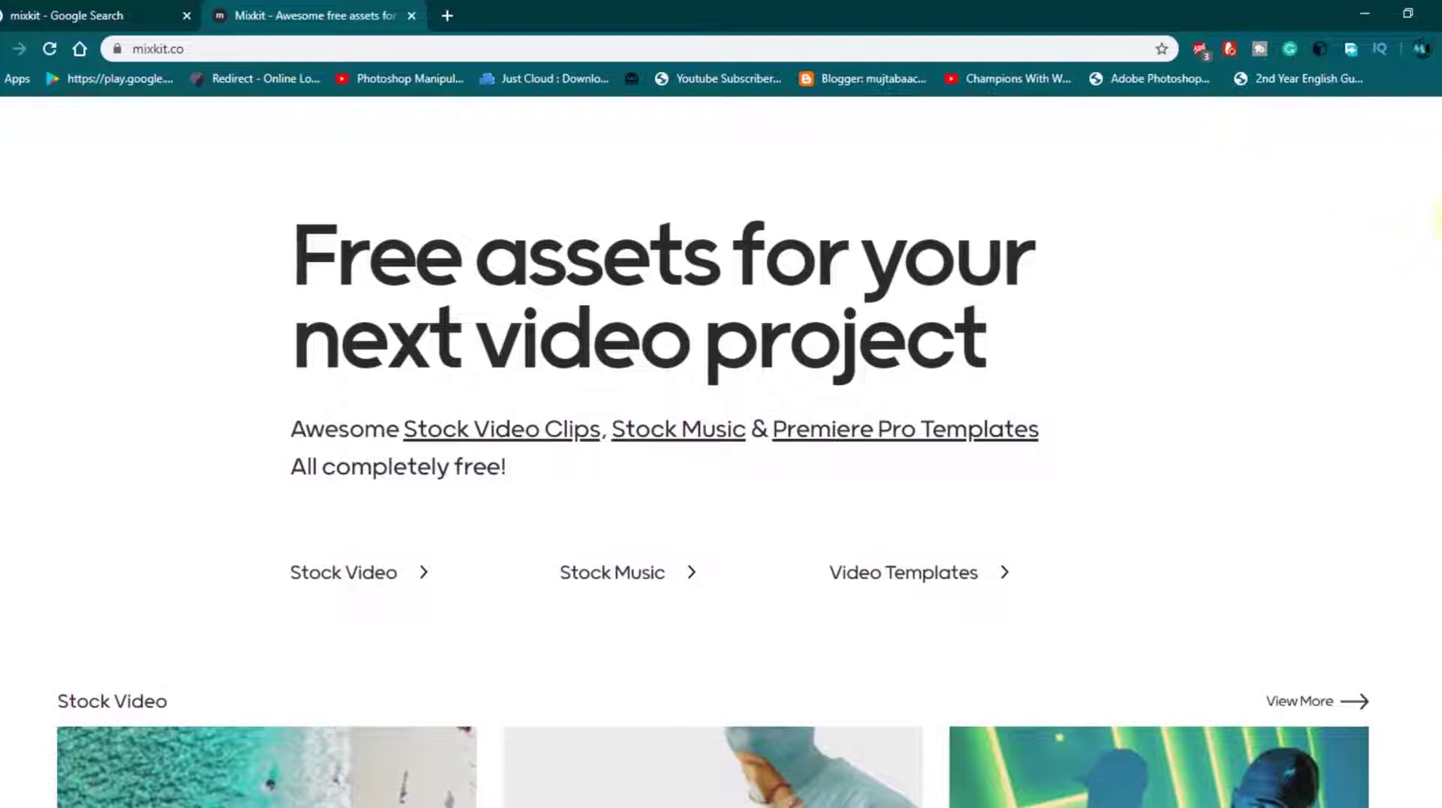
pyautogui.scroll(1, 713, 451)
# Go to Mixkit's Premiere Pro templates and preview the 3D Spin, Multi-Circle and Frame Split transitions
pyautogui.click(1225, 160)
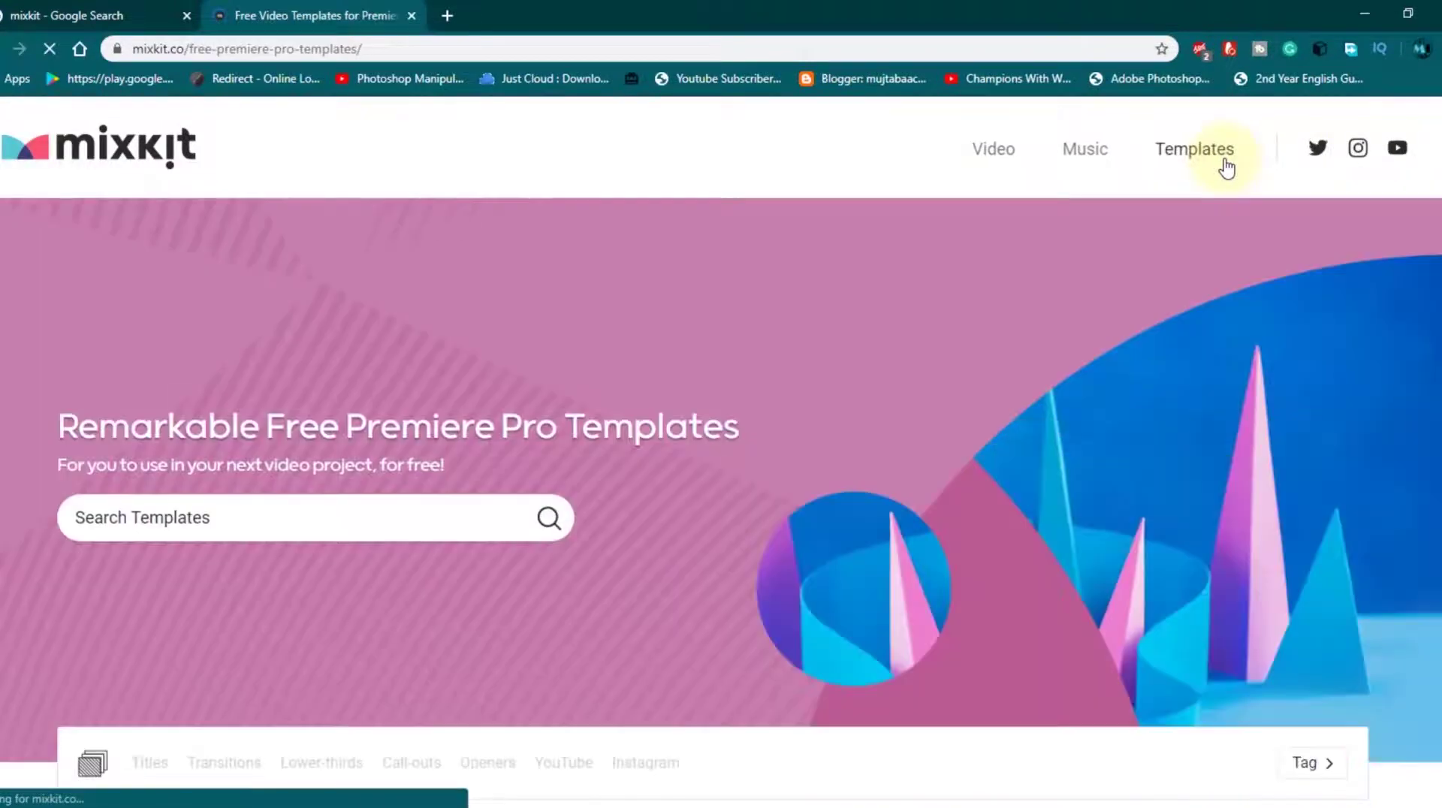
pyautogui.scroll(-1, 721, 451)
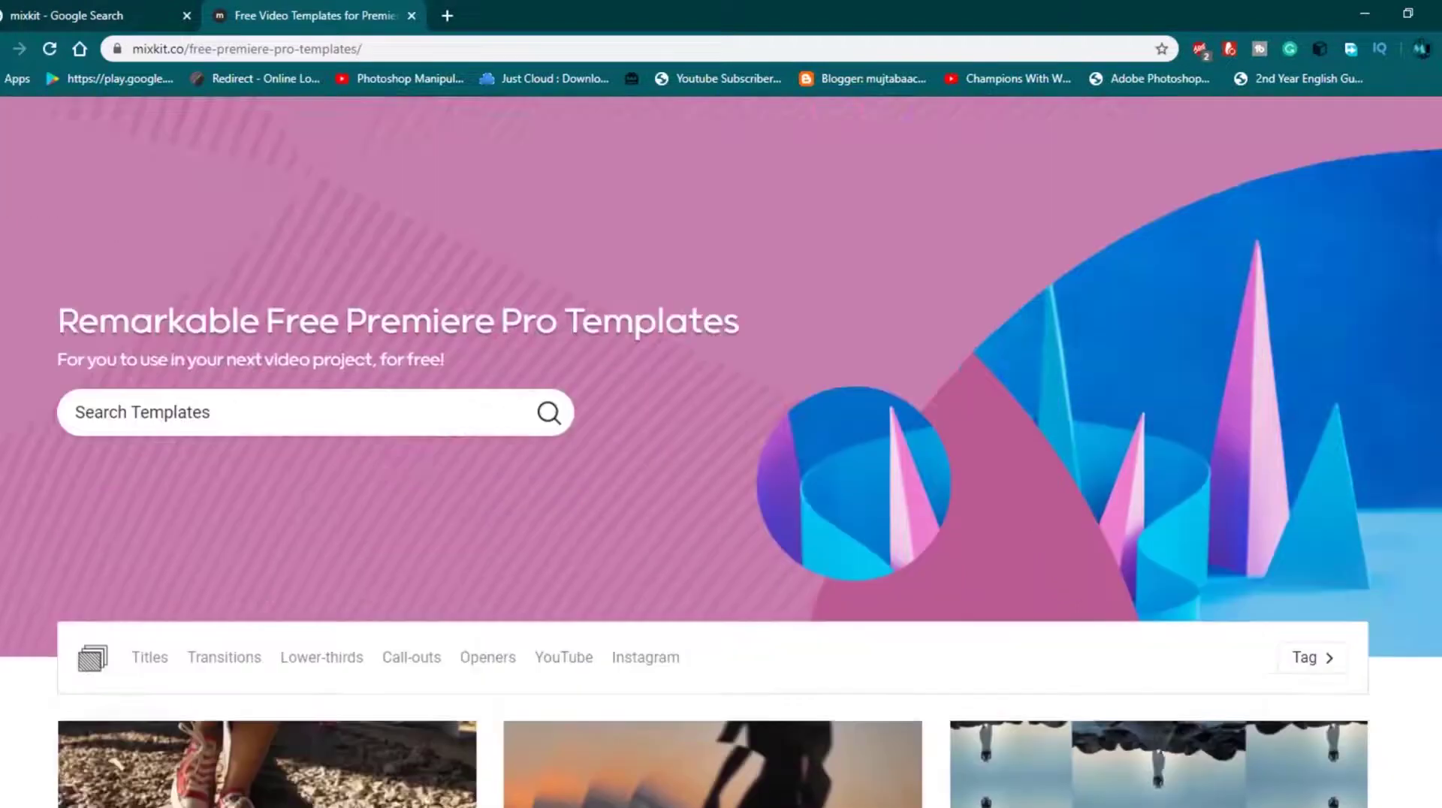
pyautogui.scroll(-5, 721, 450)
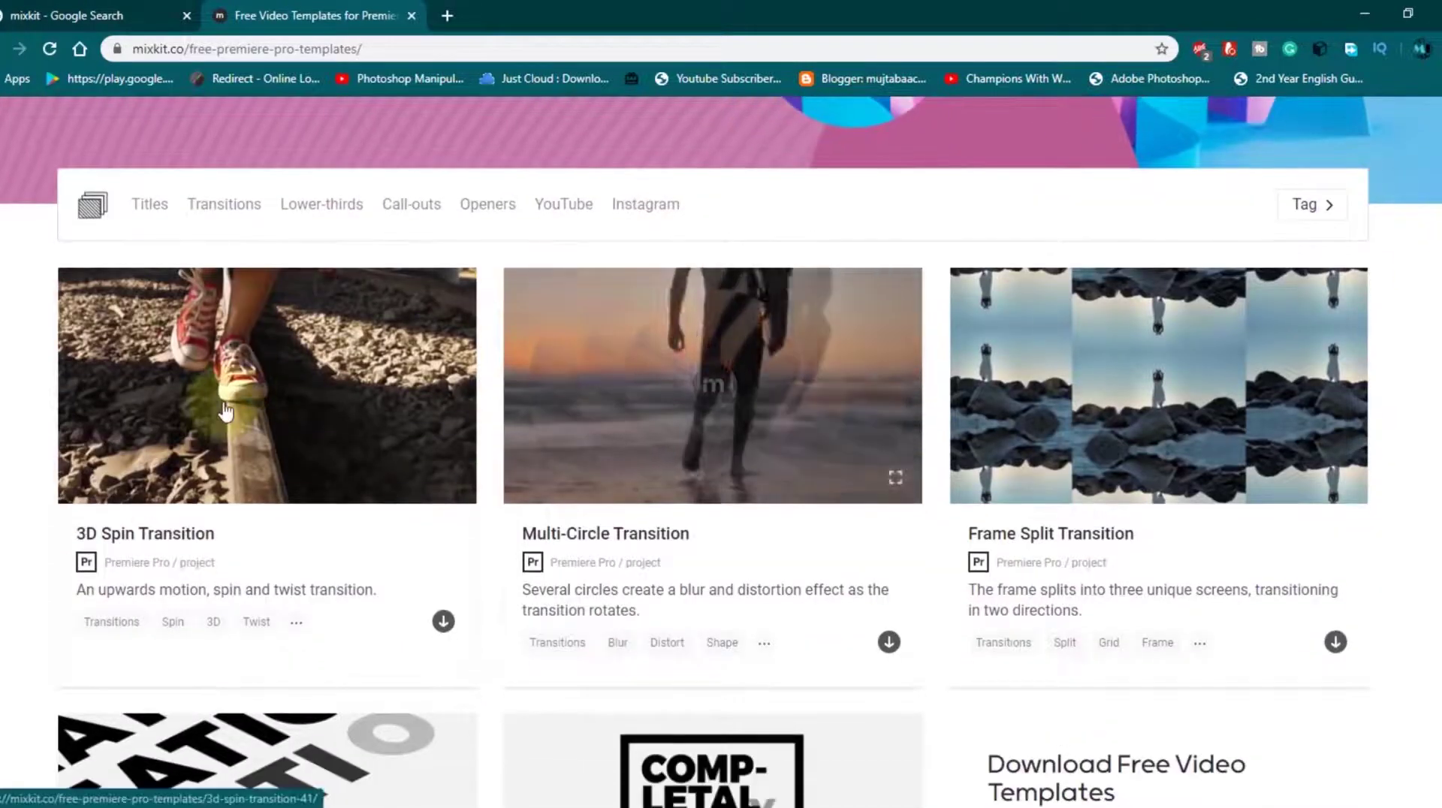
pyautogui.moveTo(225, 412)
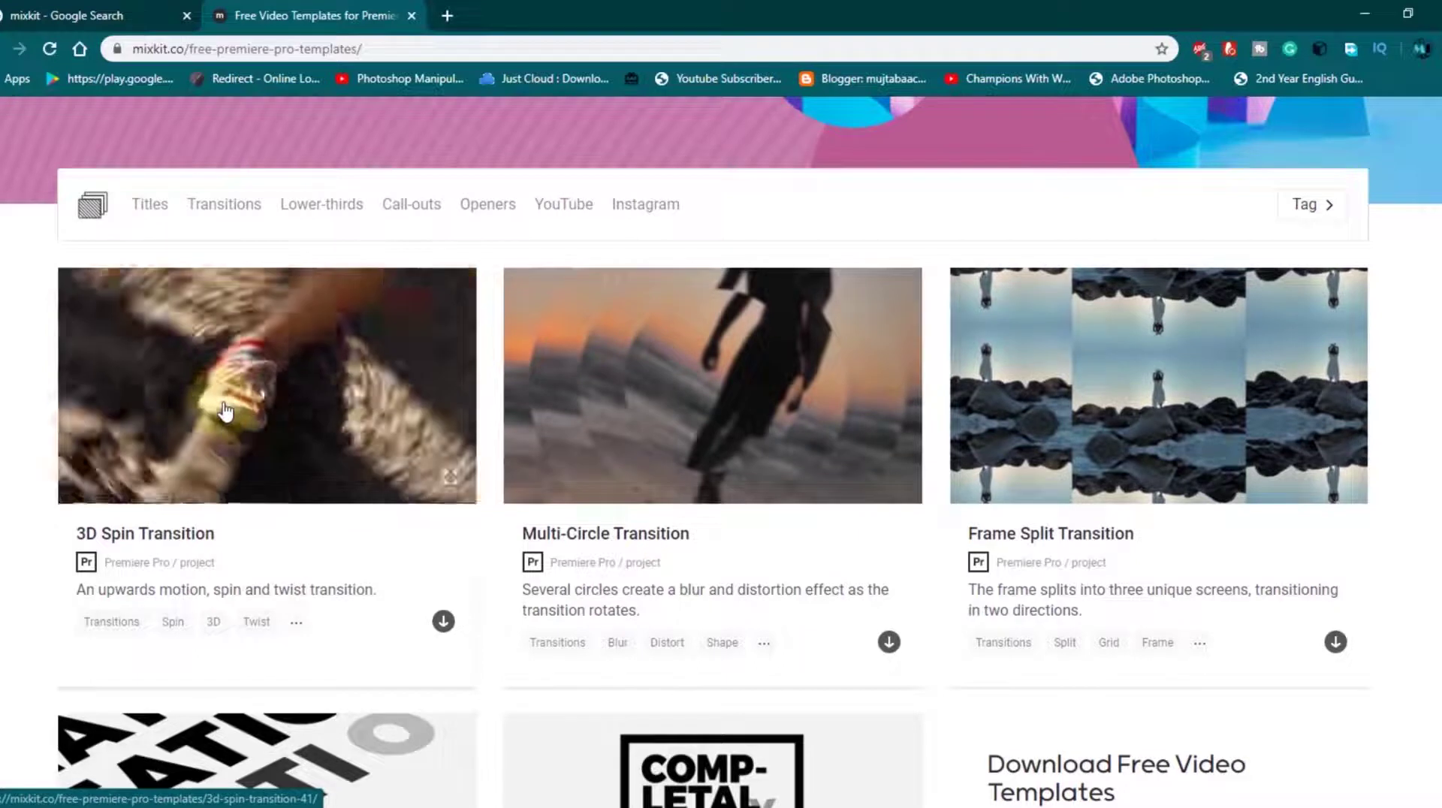
pyautogui.moveTo(751, 410)
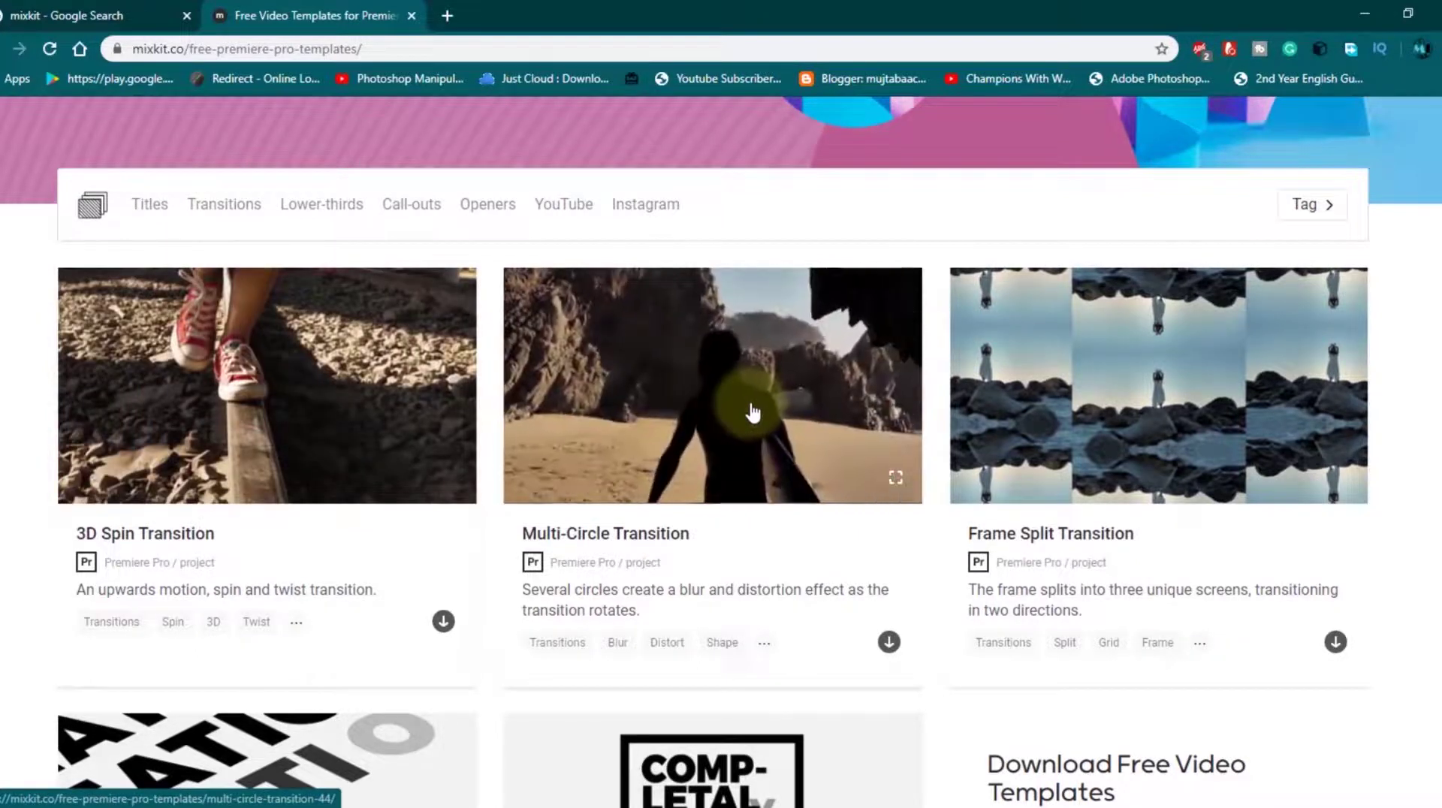
pyautogui.moveTo(997, 418)
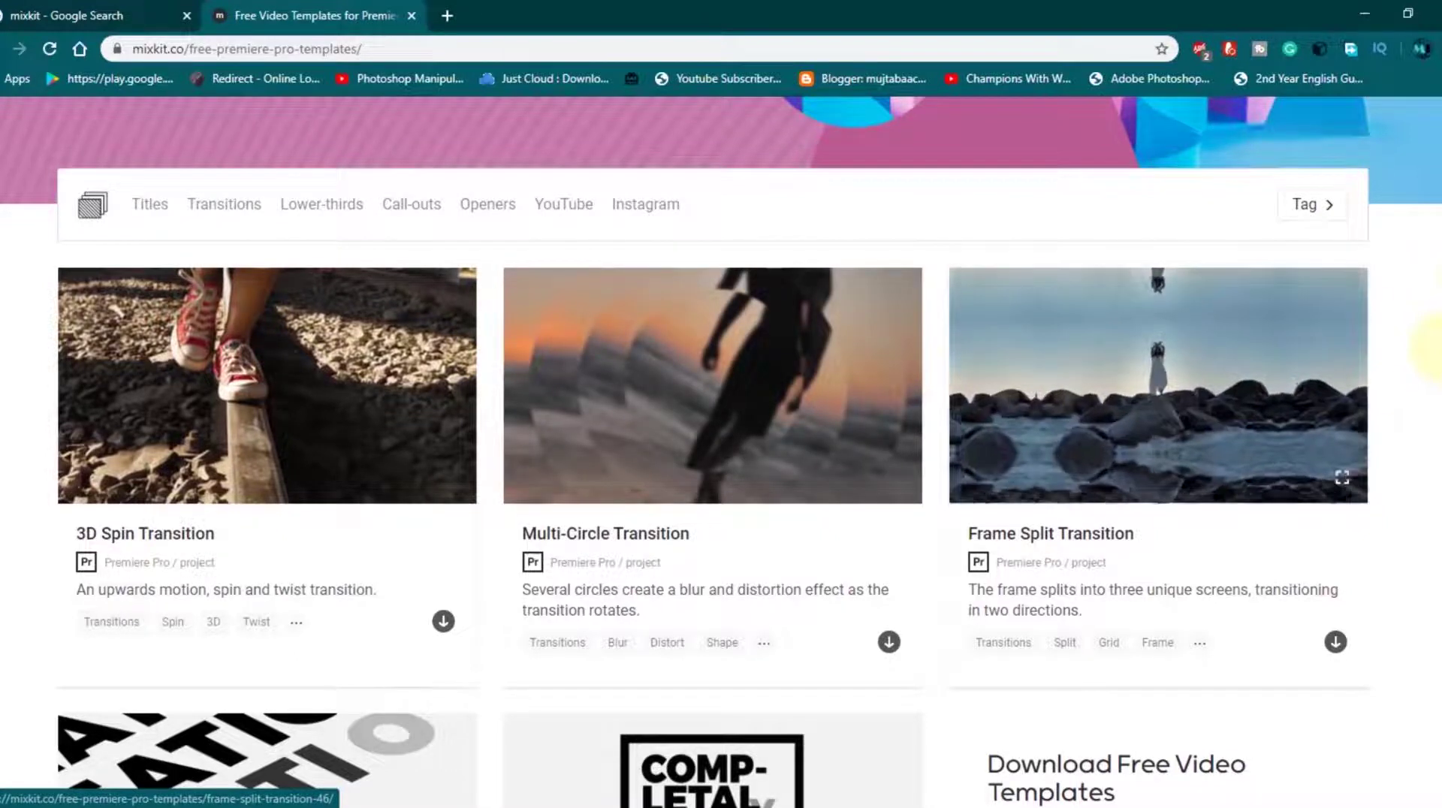
pyautogui.scroll(-8, 1049, 425)
pyautogui.scroll(6, 224, 147)
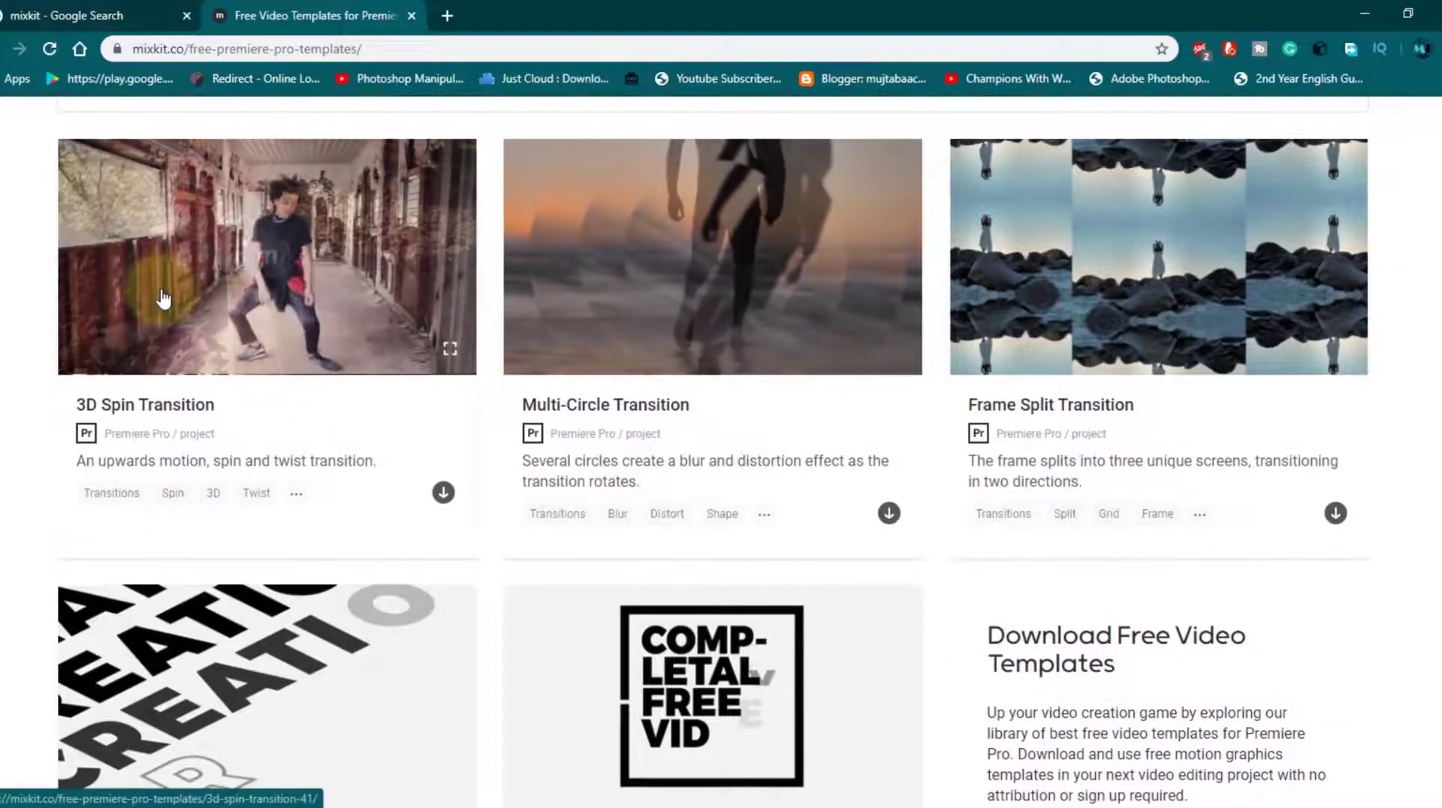
# Open the 3D Spin Transition template page and start its free template download
pyautogui.click(162, 299)
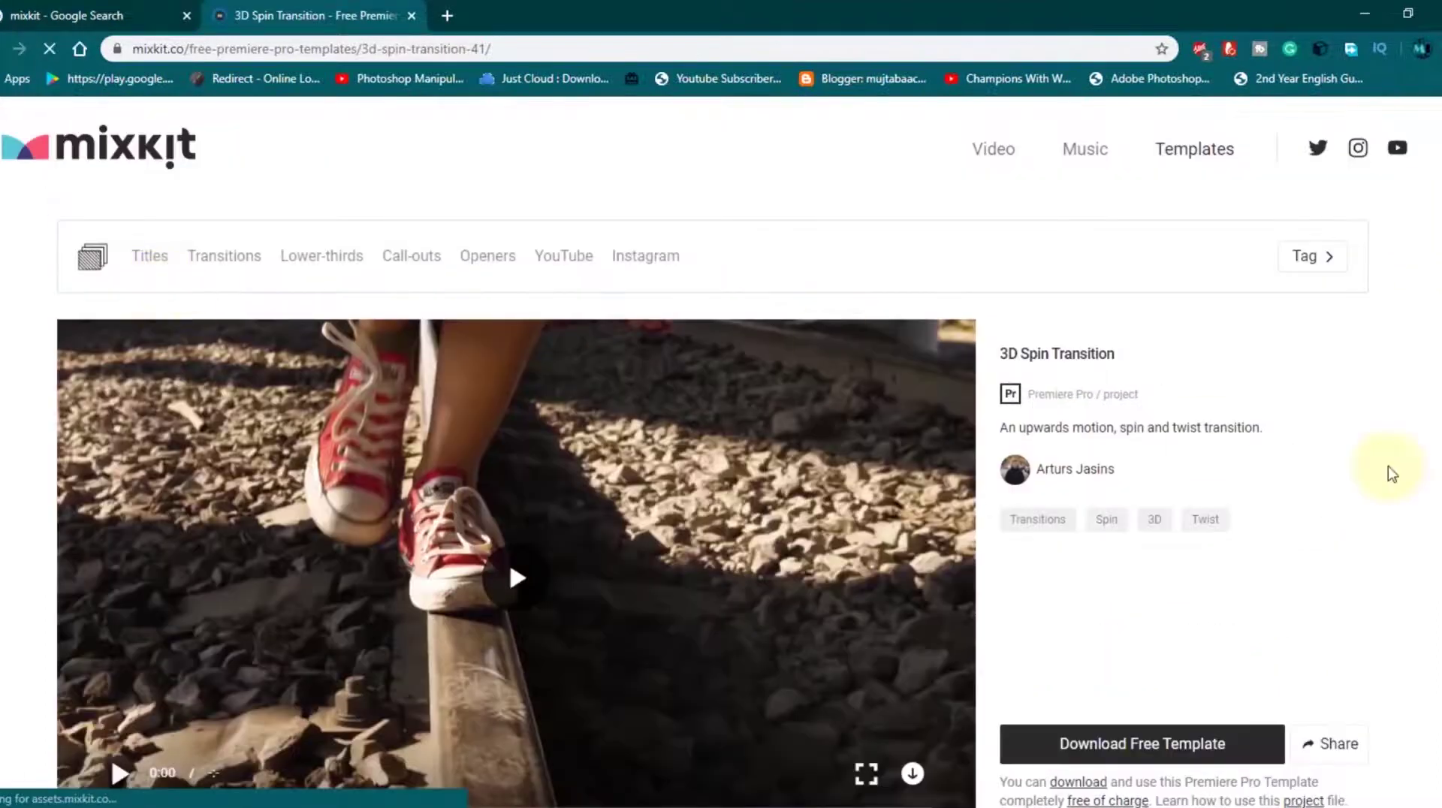
pyautogui.scroll(-3, 1189, 539)
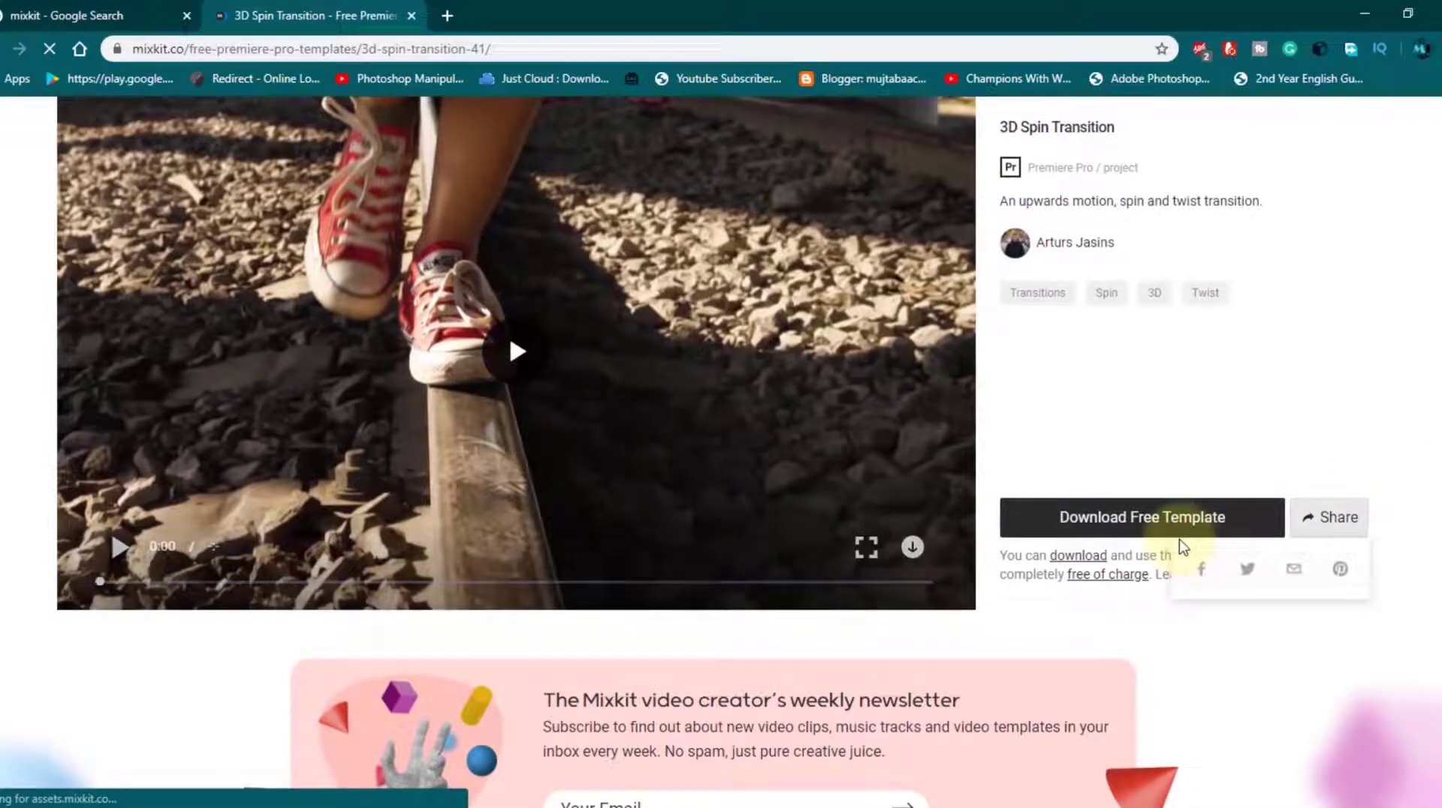
pyautogui.click(1189, 539)
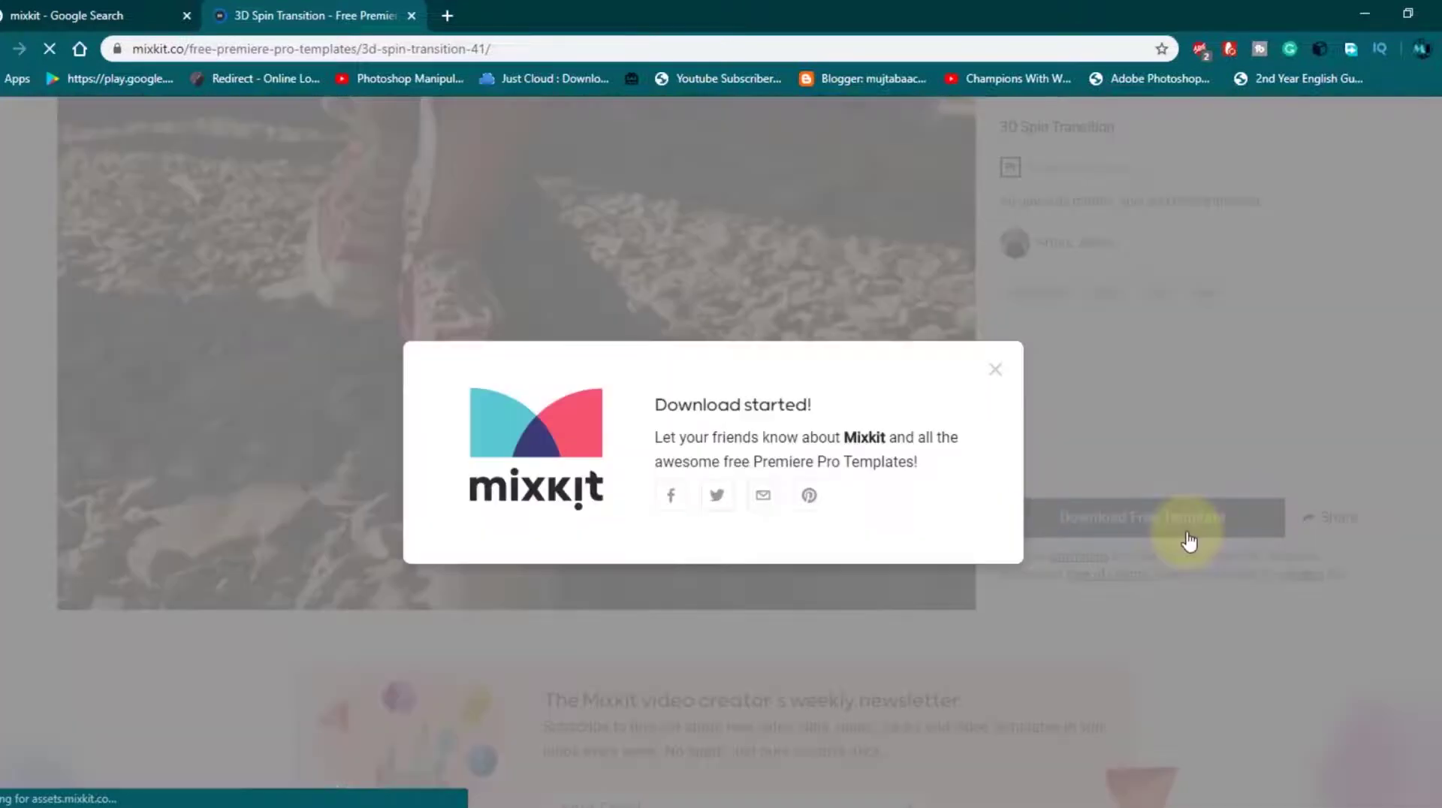
# Dismiss the download-started message, the download manager and the Save As dialog
pyautogui.click(995, 372)
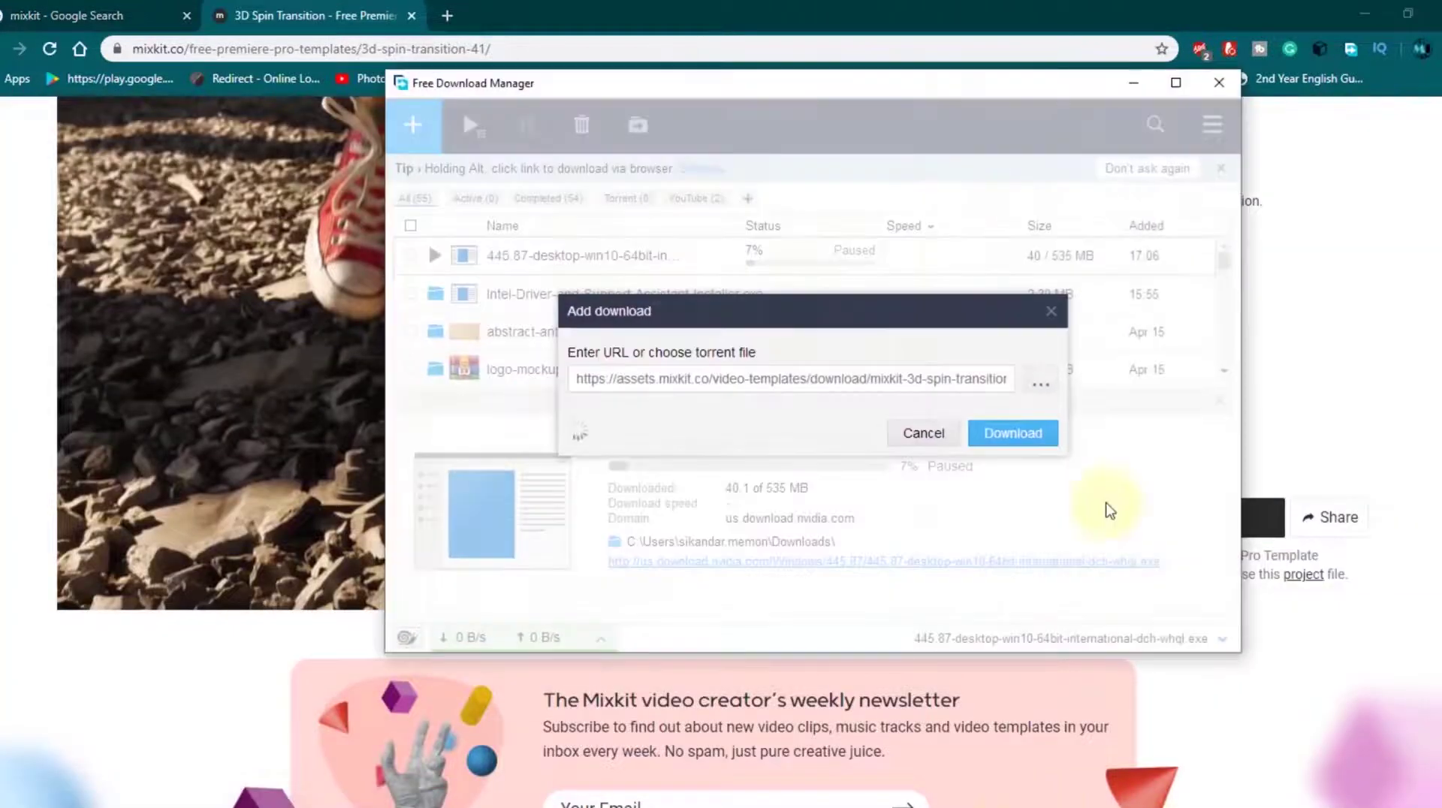
pyautogui.click(1014, 429)
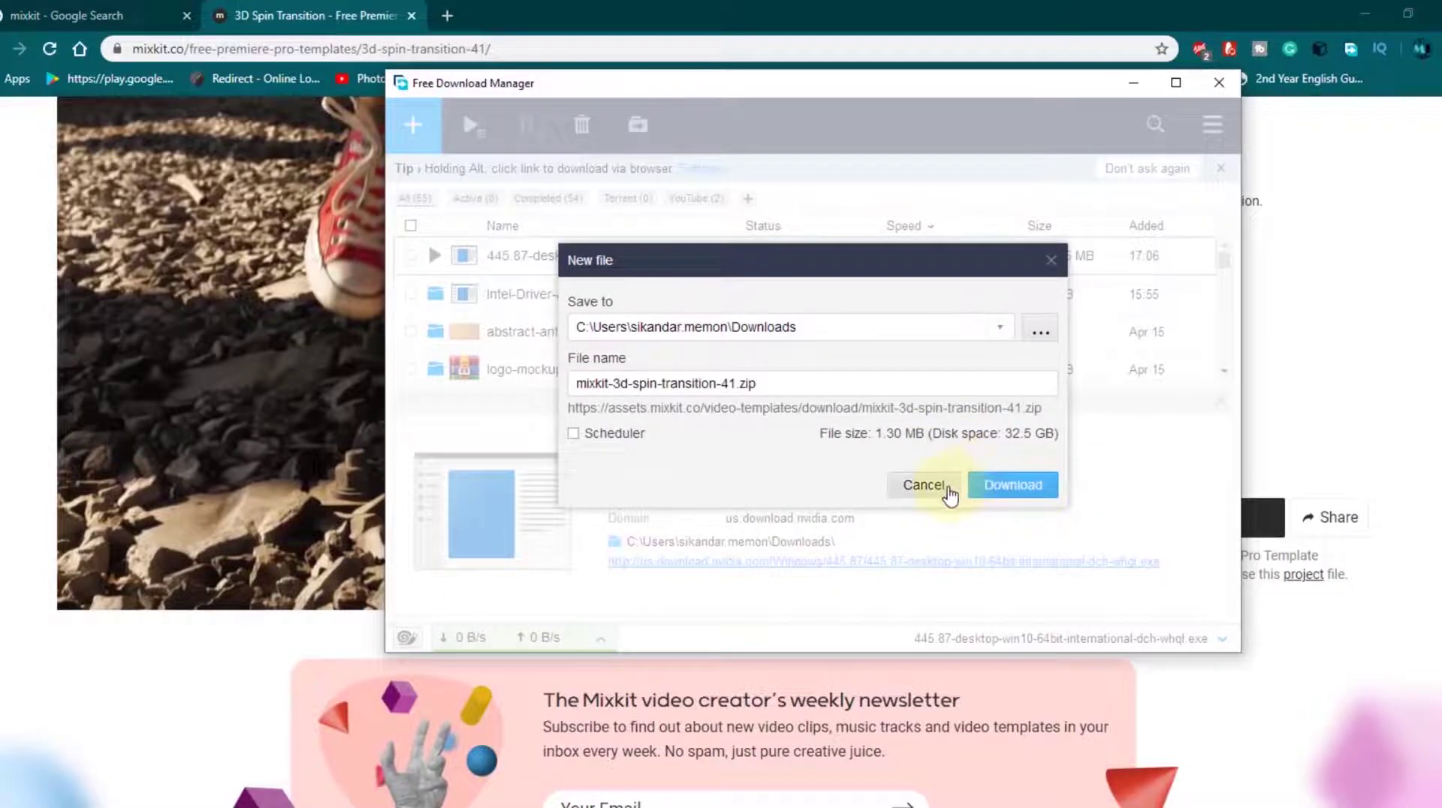
pyautogui.click(924, 485)
pyautogui.click(1134, 83)
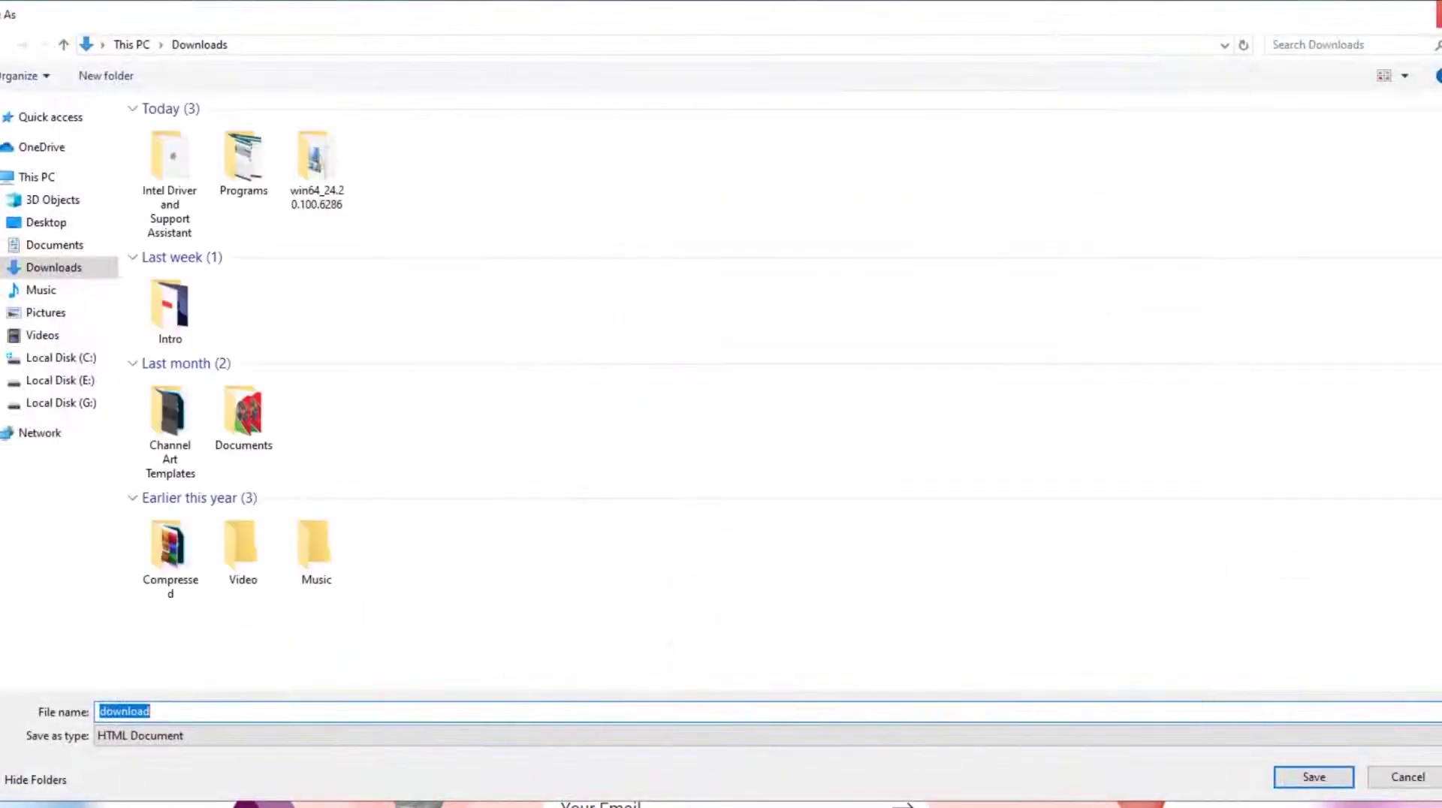
pyautogui.press('Escape')
pyautogui.scroll(3, 507, 557)
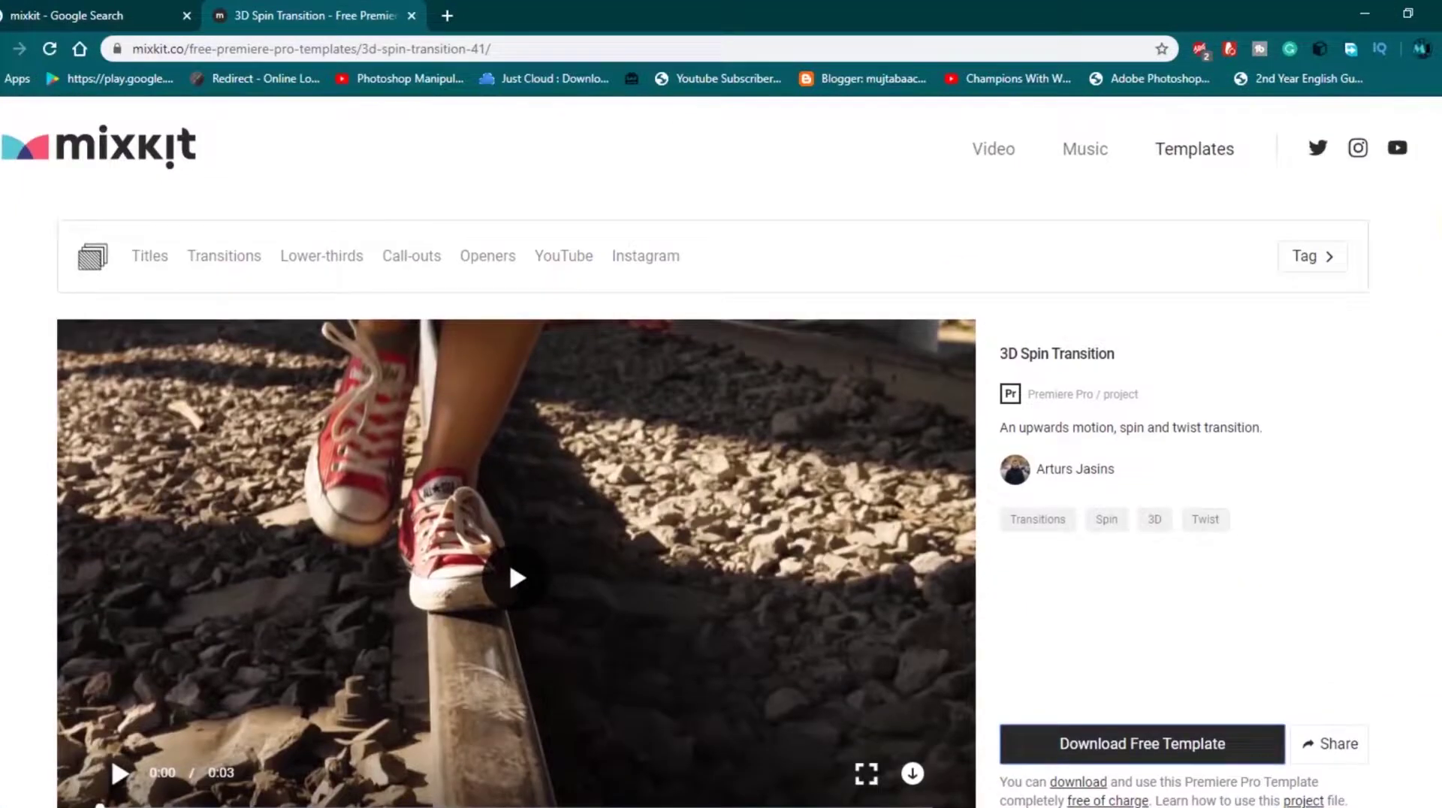
# Search the Premiere Pro templates for 'circle' and open the Circles transition page
pyautogui.click(6, 49)
pyautogui.write('circle')
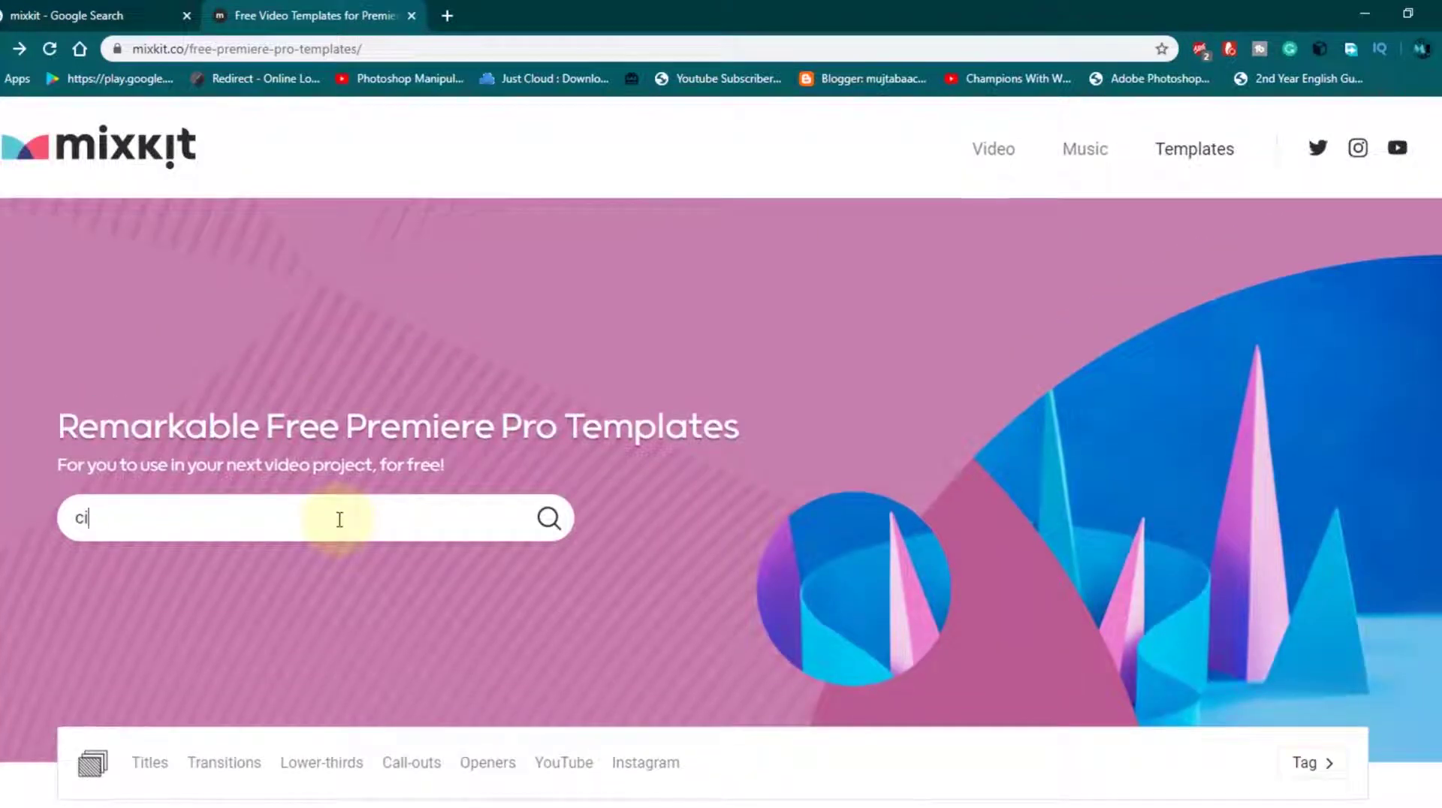
pyautogui.press('Return')
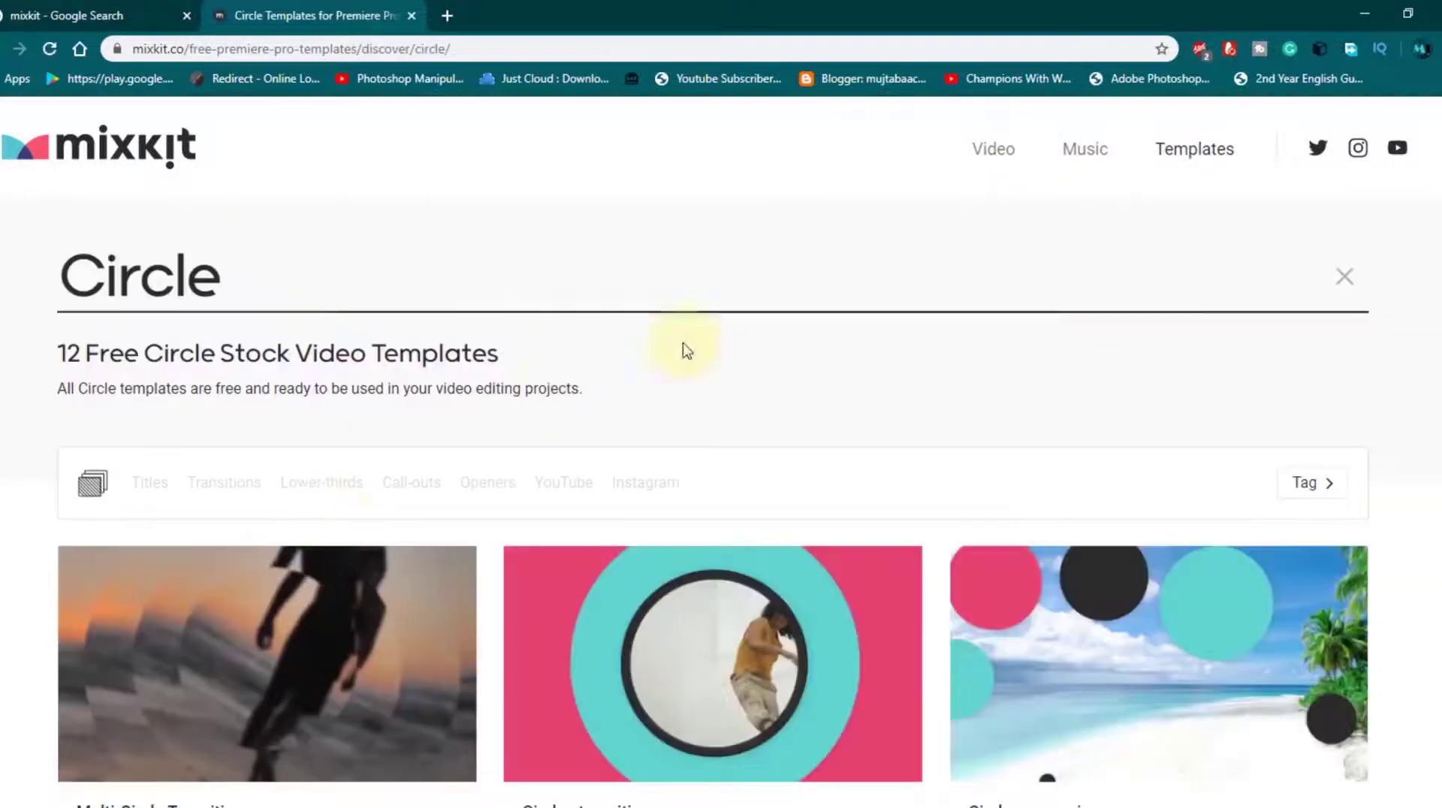
pyautogui.scroll(-3, 683, 348)
pyautogui.click(687, 467)
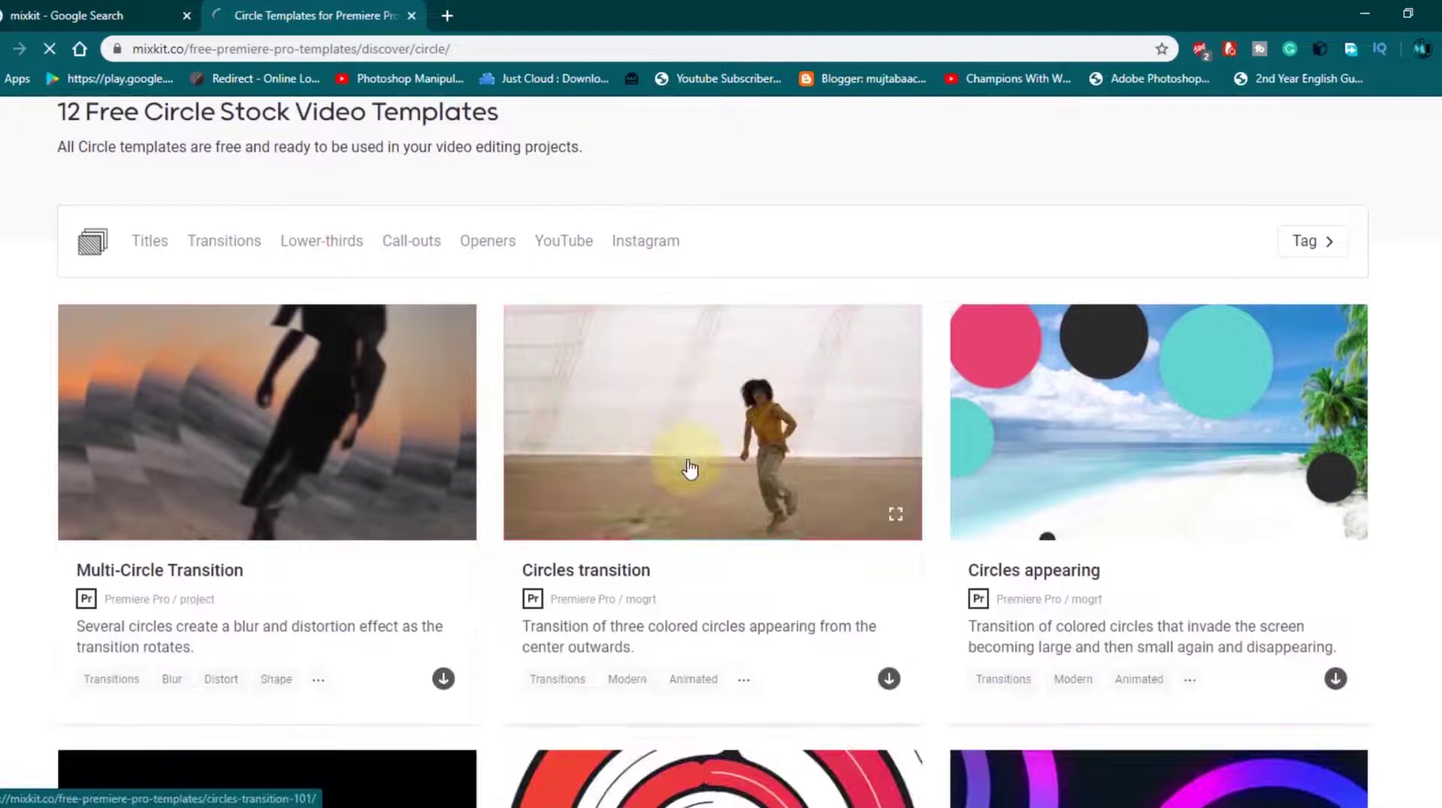
# Download the Circles template free, dismiss the download dialogs, and minimize Chrome
pyautogui.scroll(-3, 1067, 453)
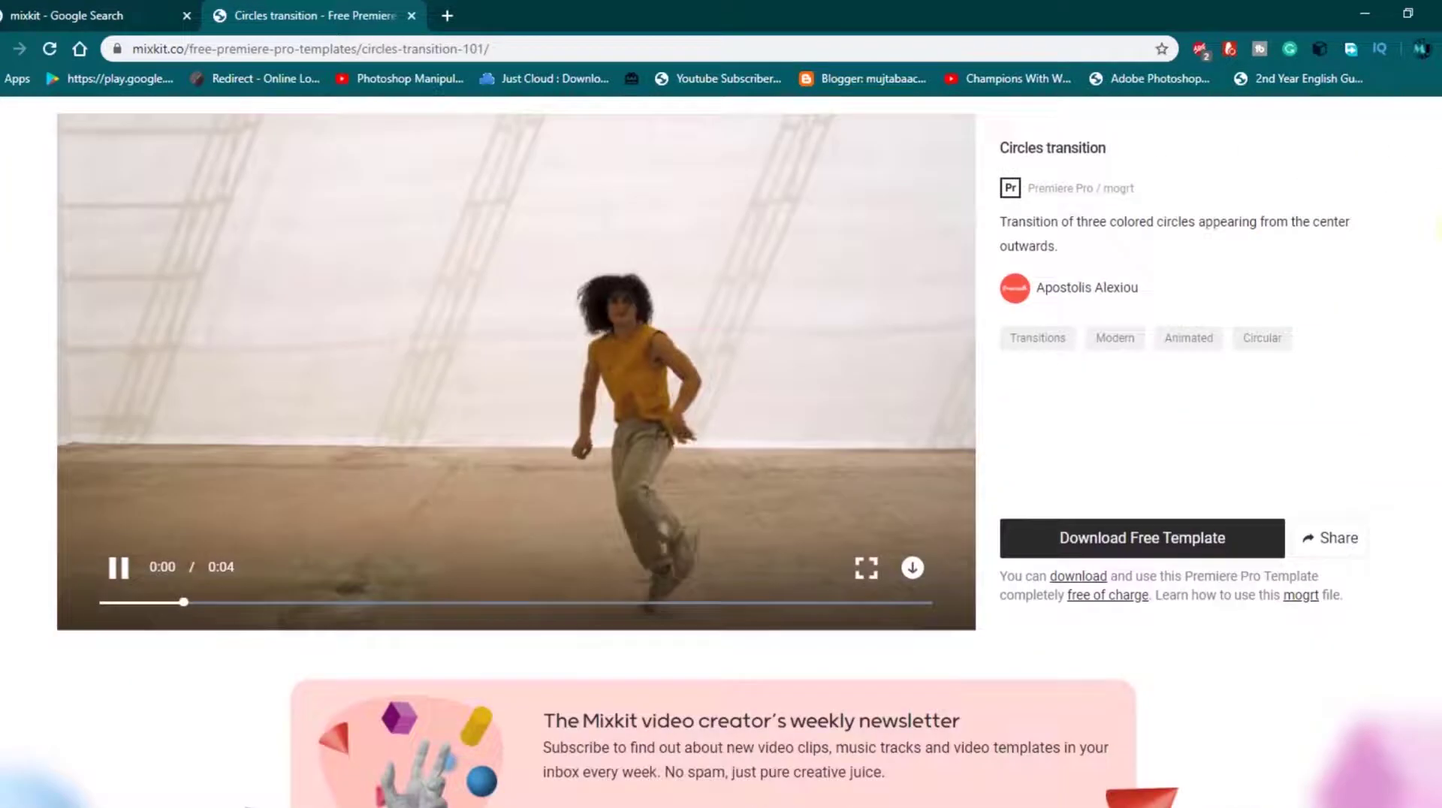
pyautogui.click(1103, 540)
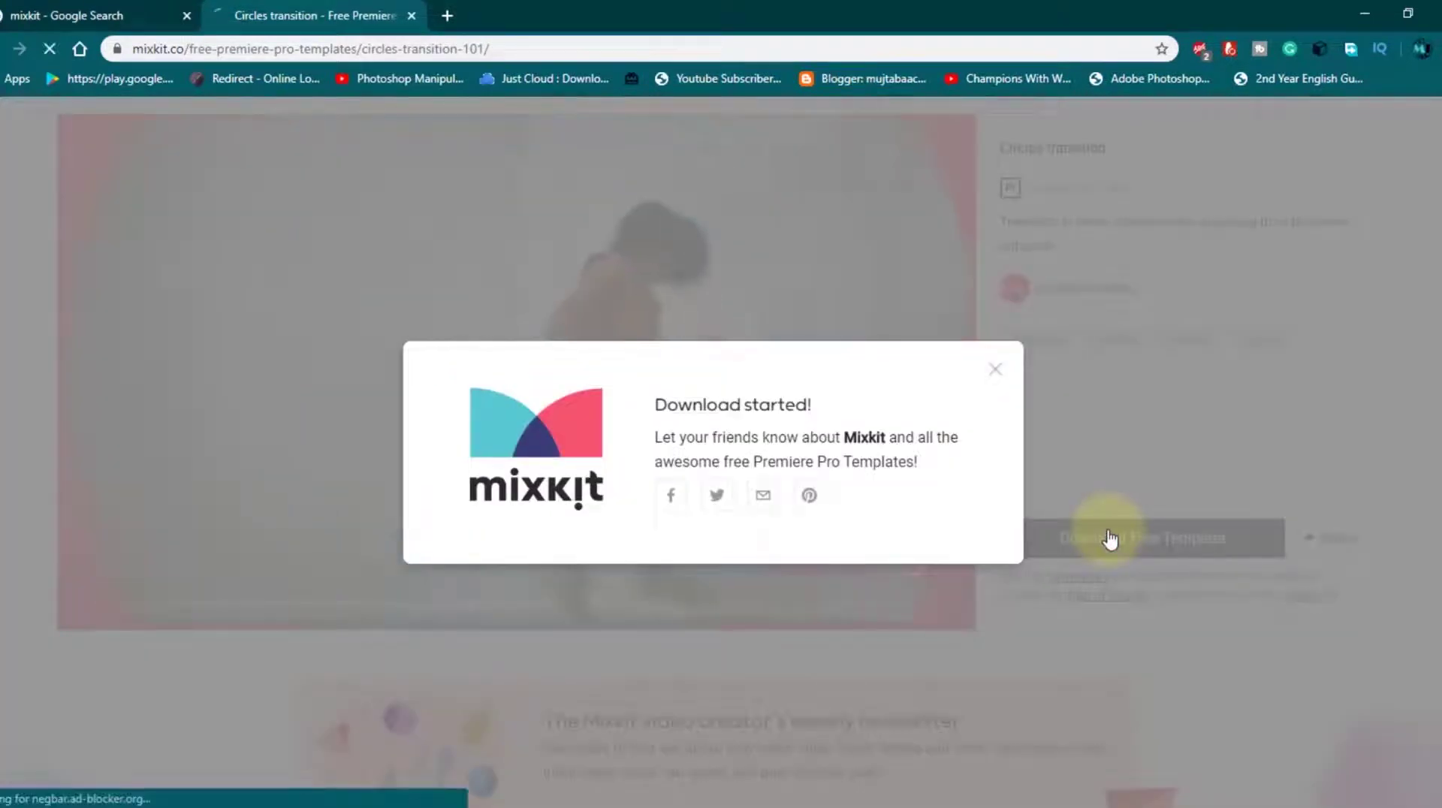
pyautogui.click(998, 375)
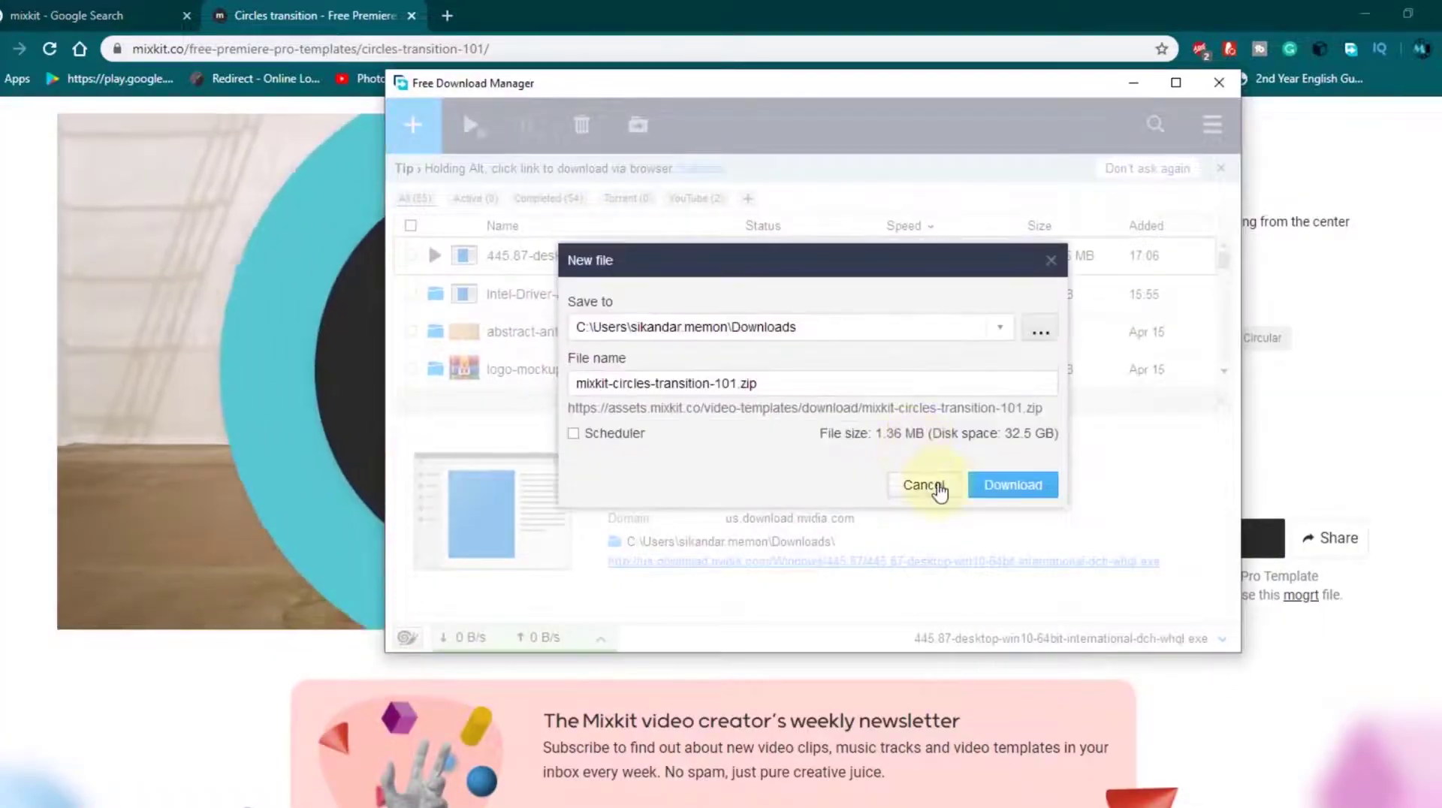
pyautogui.click(920, 484)
pyautogui.click(1219, 84)
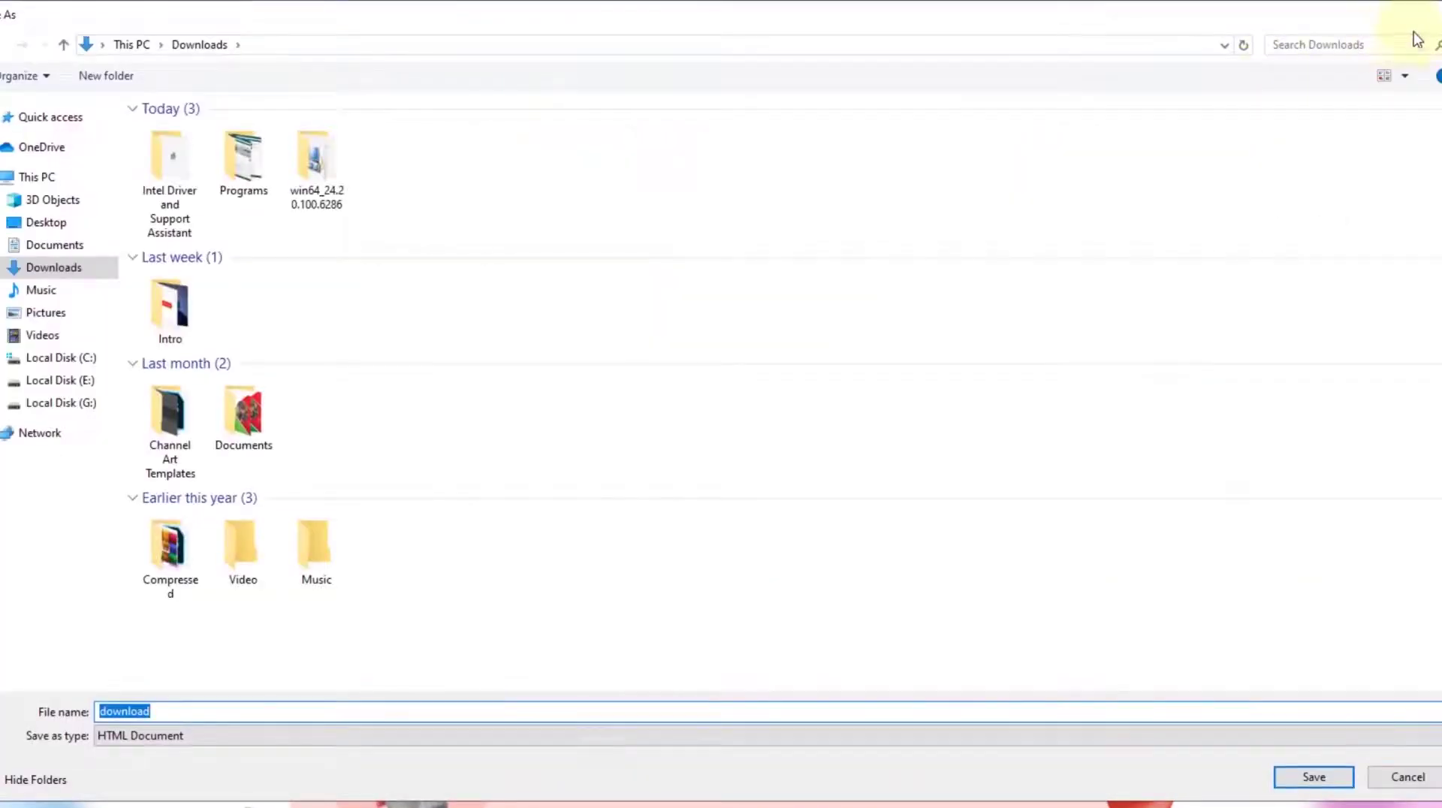
pyautogui.click(1434, 11)
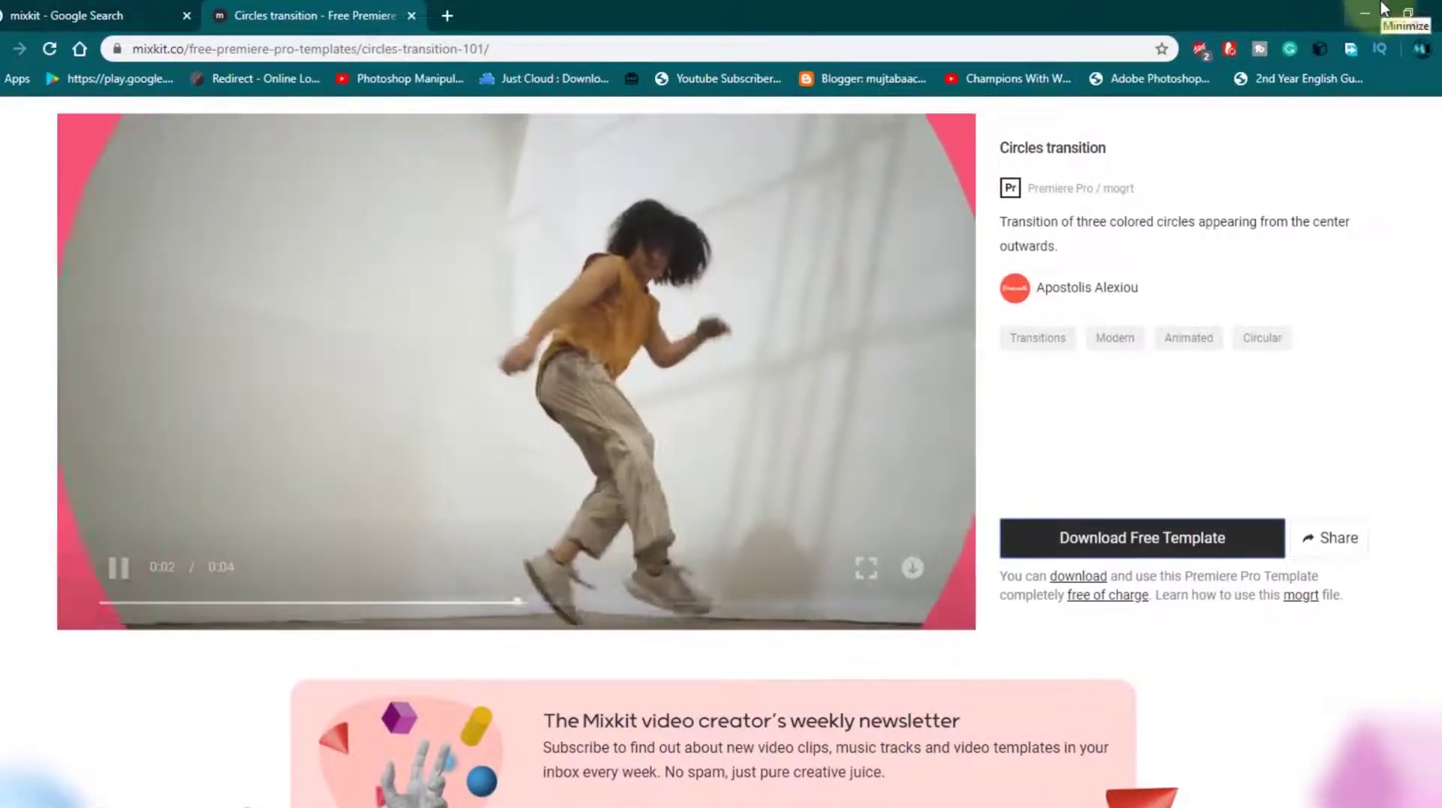
pyautogui.click(1380, 3)
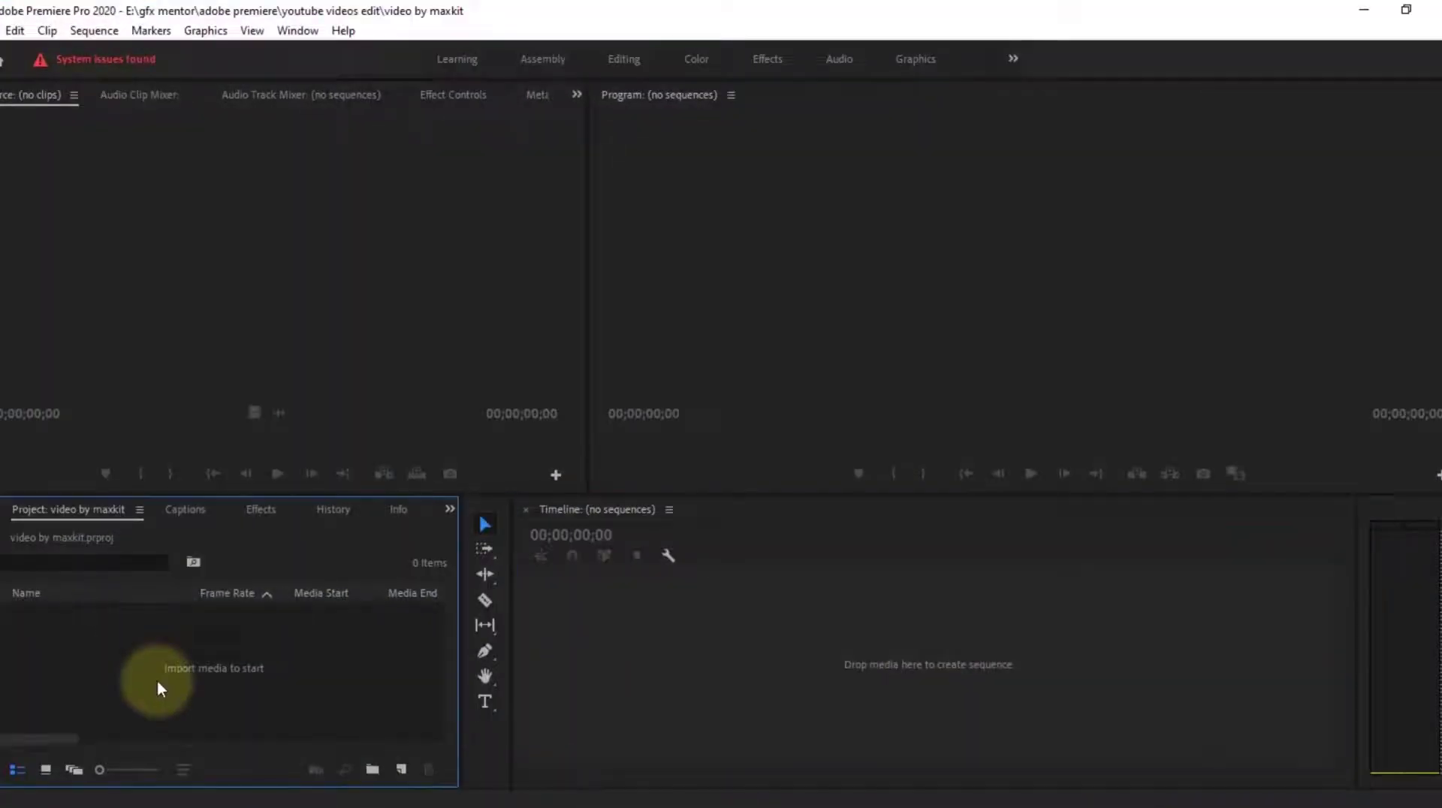
# Import the Mixkit projected-lights and break-dance clips from the Desktop 'video' folder
pyautogui.doubleClick(156, 679)
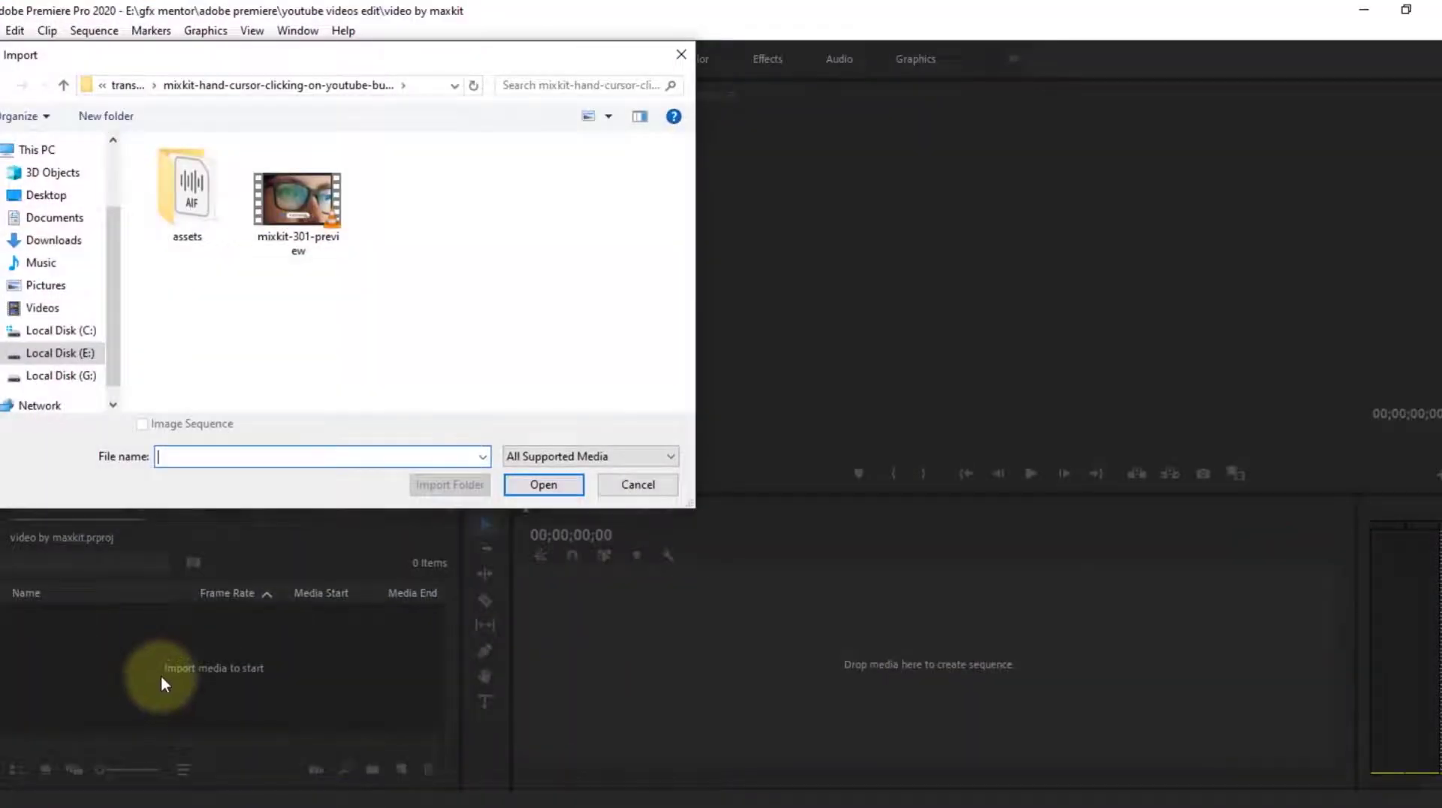
pyautogui.click(66, 196)
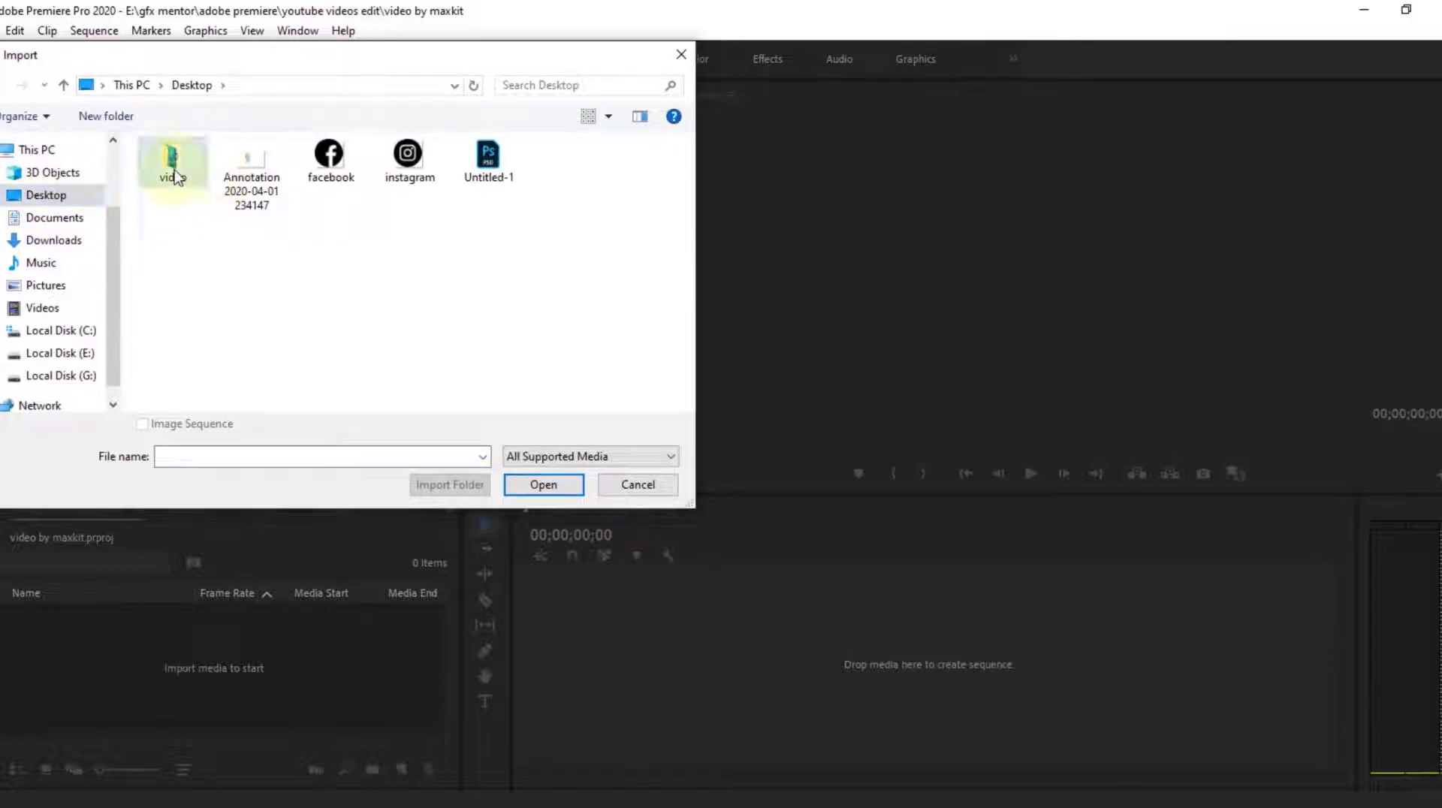
pyautogui.doubleClick(174, 175)
pyautogui.click(325, 352)
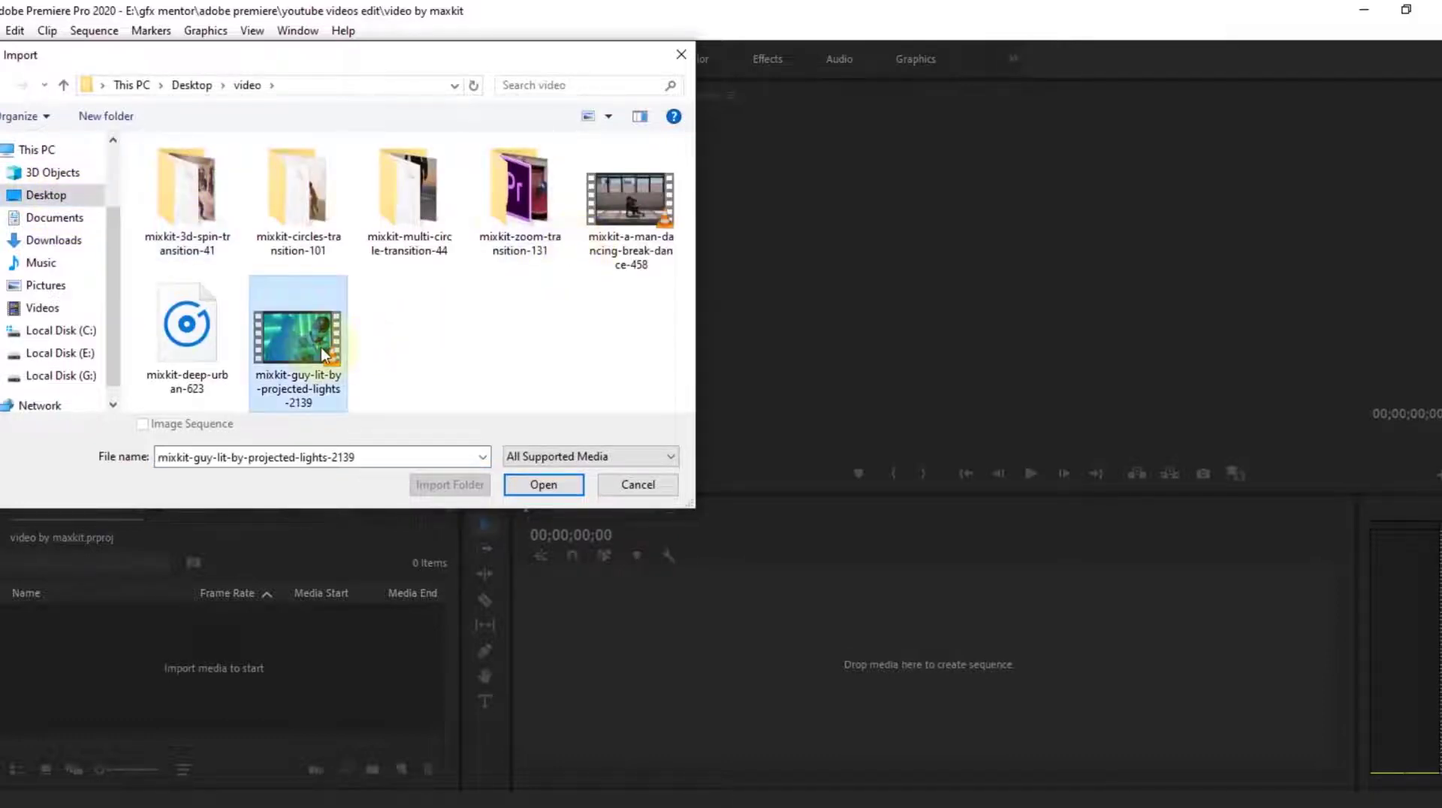
pyautogui.keyDown('ctrl'); pyautogui.click(601, 199); pyautogui.keyUp('ctrl')
pyautogui.moveTo(598, 201)
pyautogui.mouseDown()
pyautogui.moveTo(383, 567)
pyautogui.moveTo(274, 678)
pyautogui.moveTo(592, 480)
pyautogui.mouseUp()
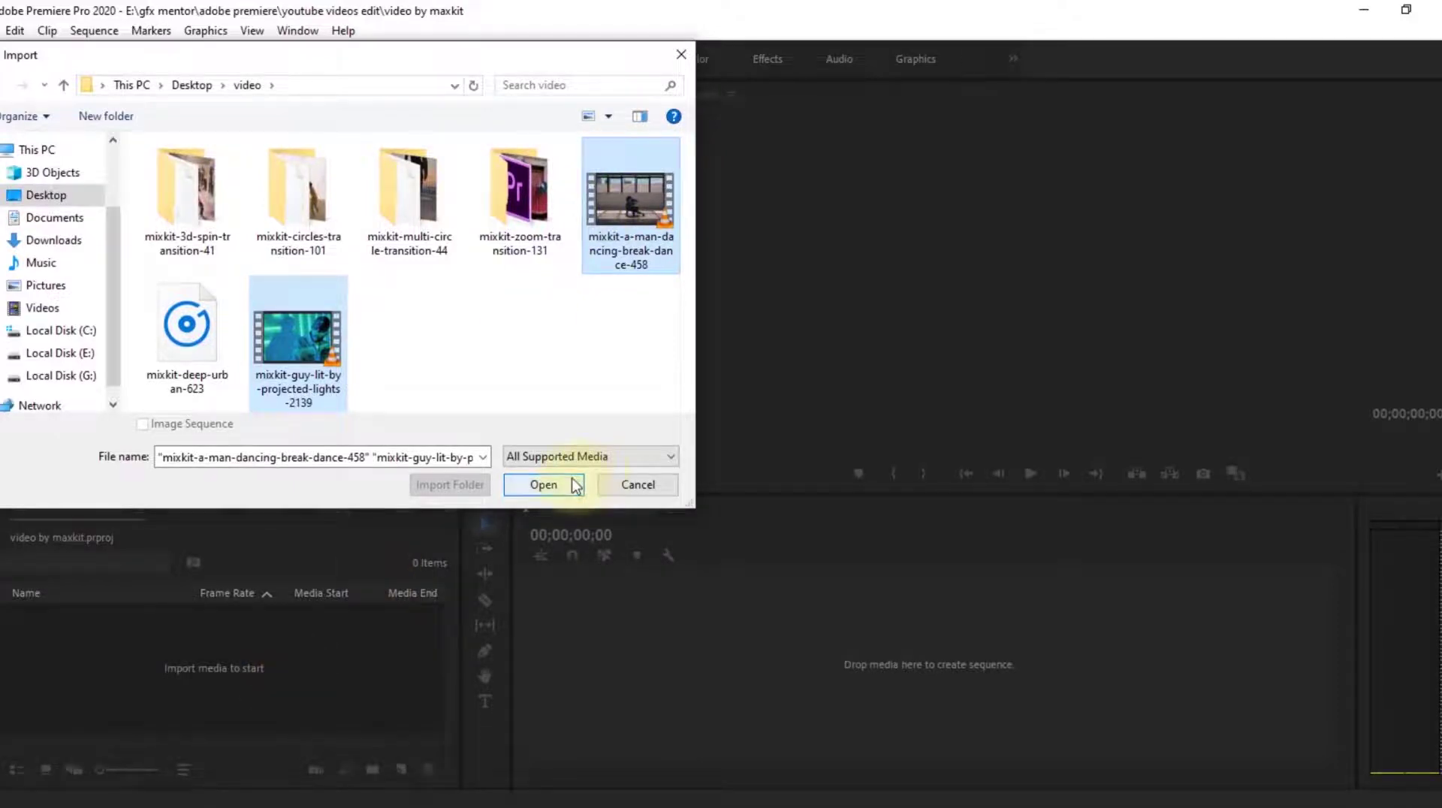
pyautogui.click(576, 484)
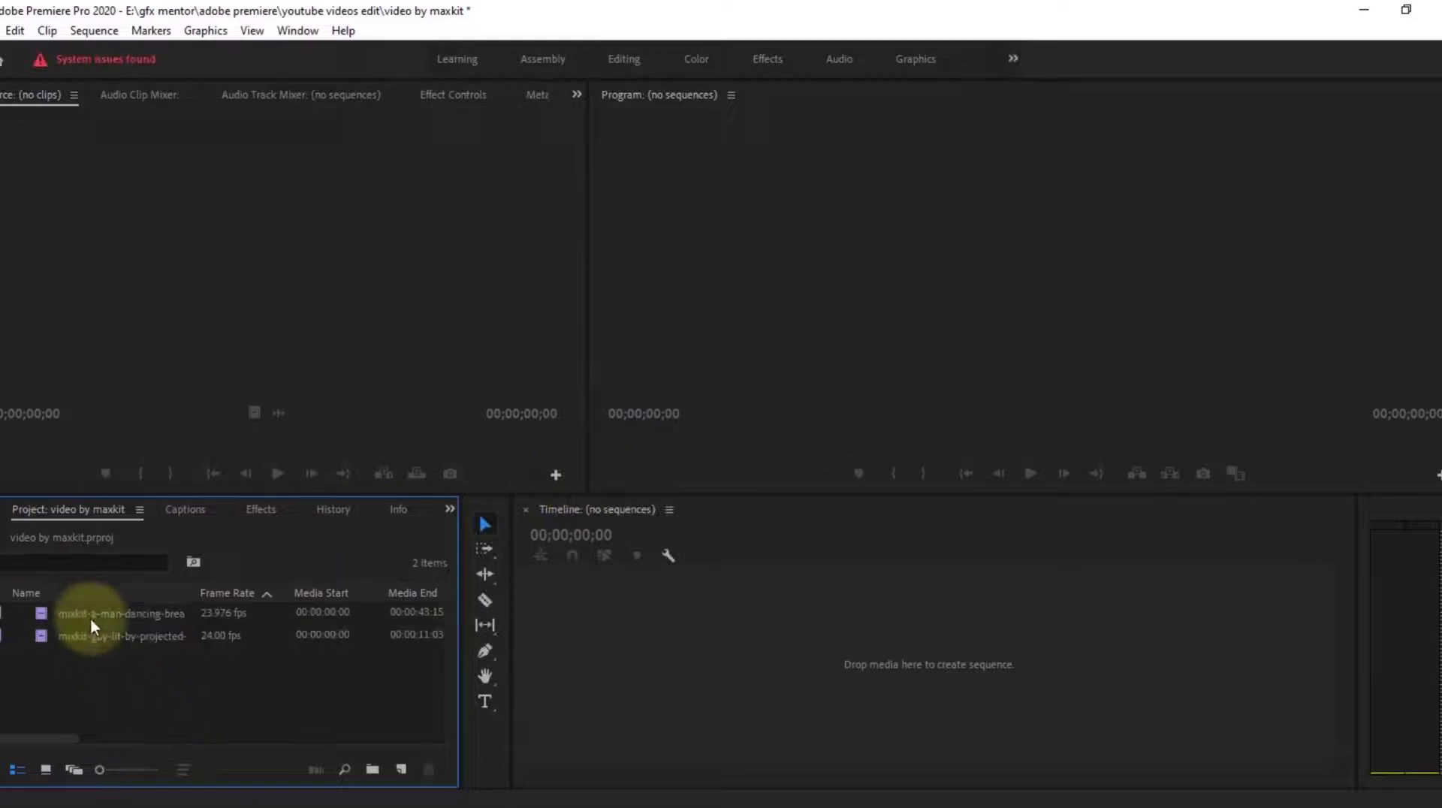
# Create a sequence from the break-dance clip and place the projected-lights clip before it on V1
pyautogui.moveTo(83, 619); pyautogui.dragTo(545, 652)
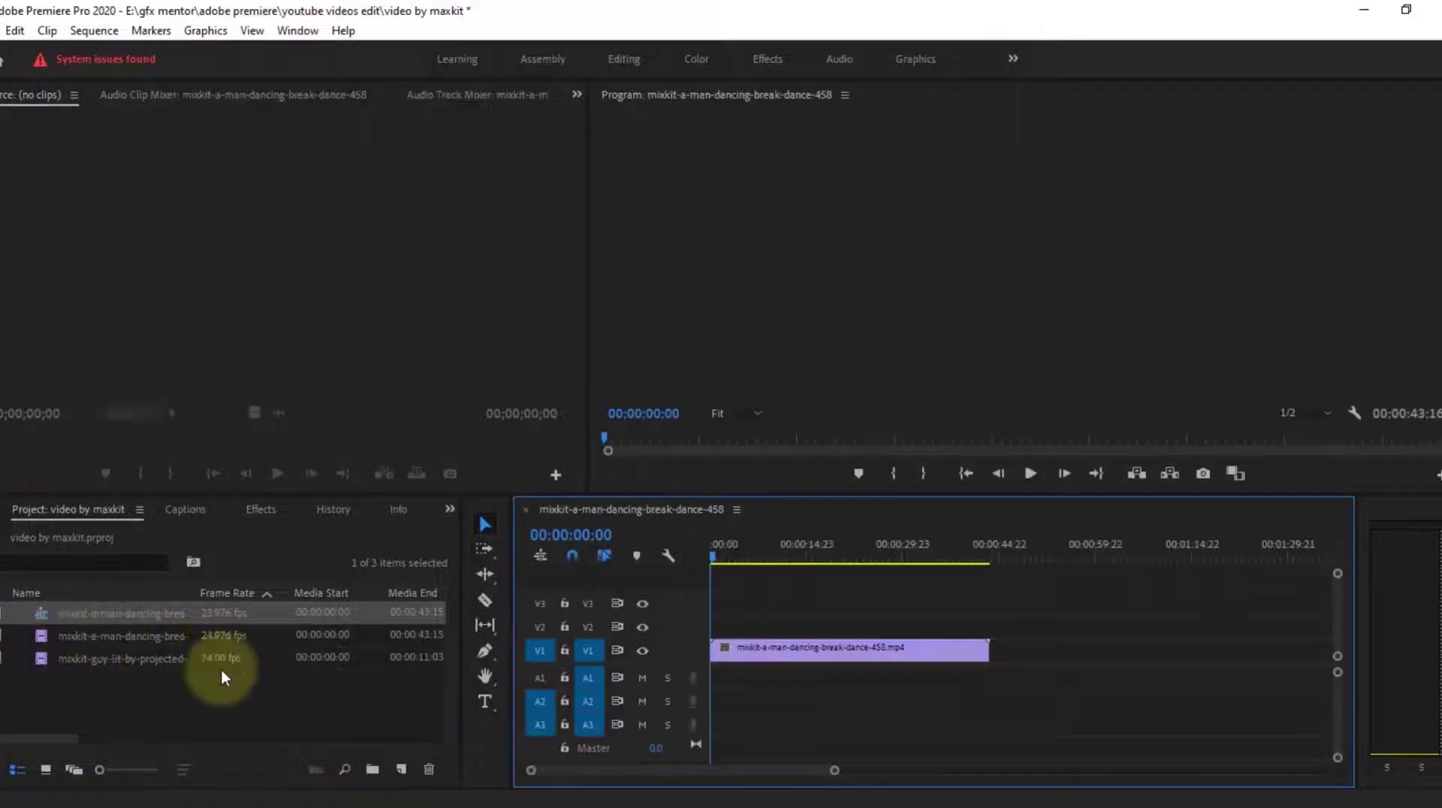
pyautogui.moveTo(110, 659); pyautogui.dragTo(772, 606)
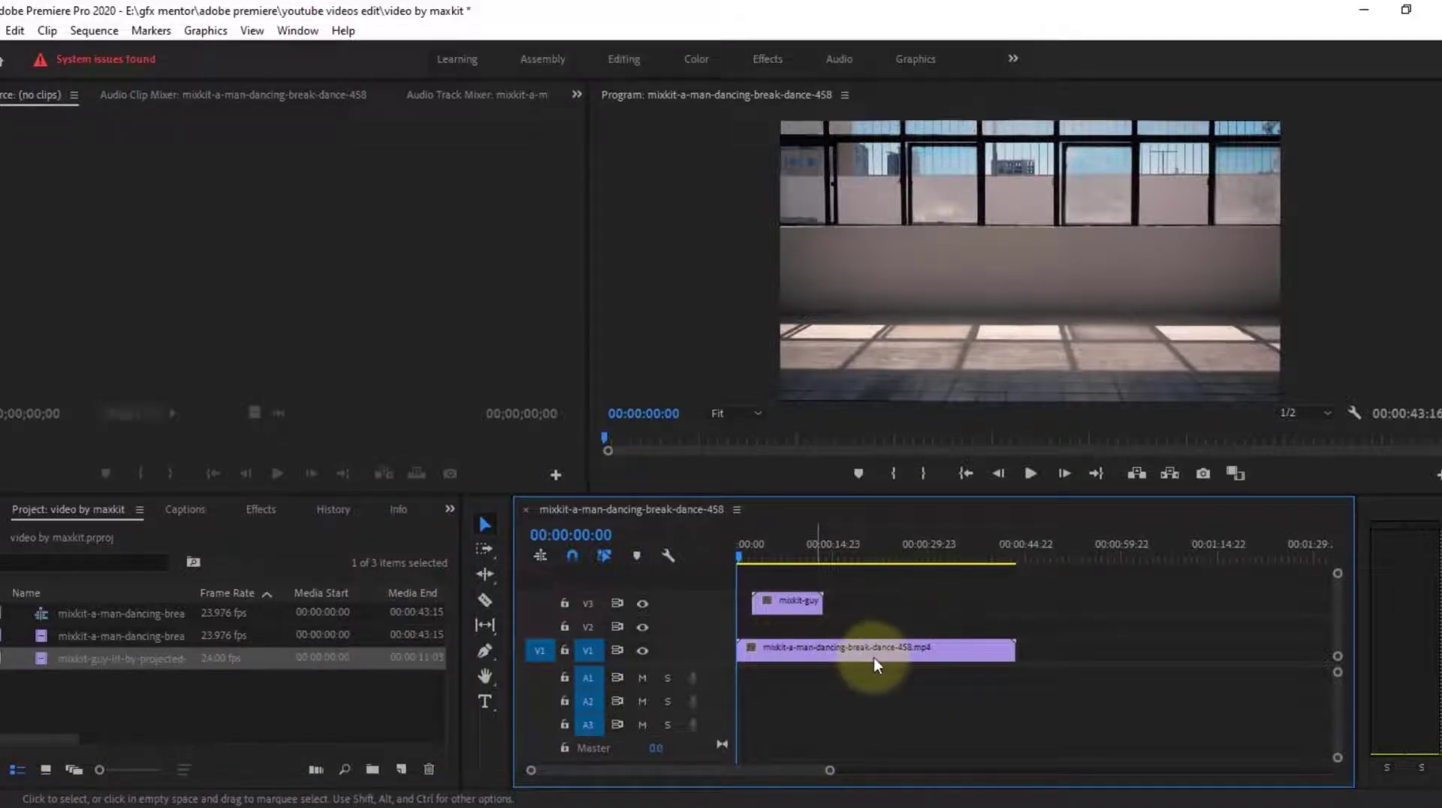
pyautogui.moveTo(846, 647)
pyautogui.mouseDown()
pyautogui.moveTo(831, 625)
pyautogui.moveTo(758, 651)
pyautogui.moveTo(839, 648)
pyautogui.moveTo(818, 647)
pyautogui.mouseUp()
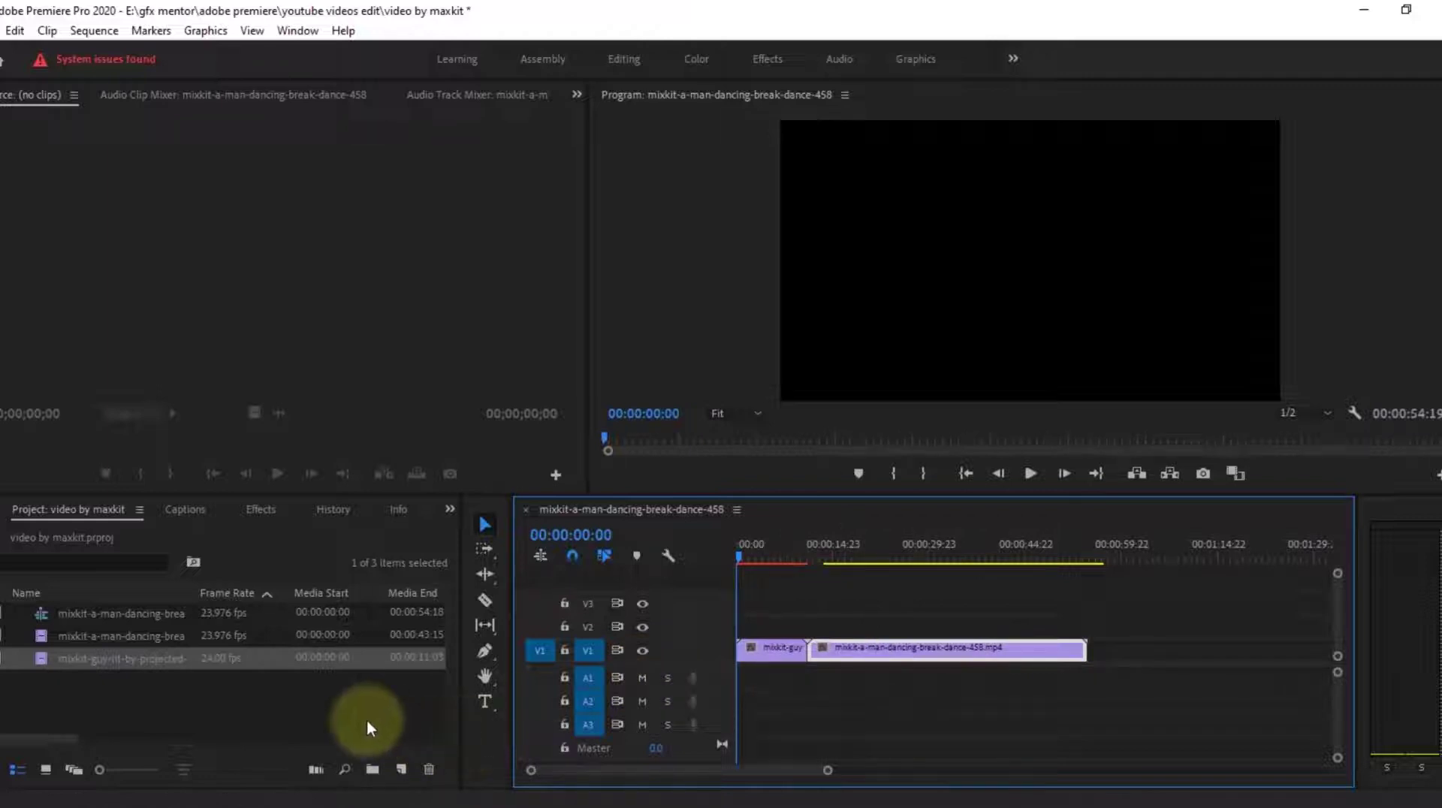
pyautogui.click(366, 719)
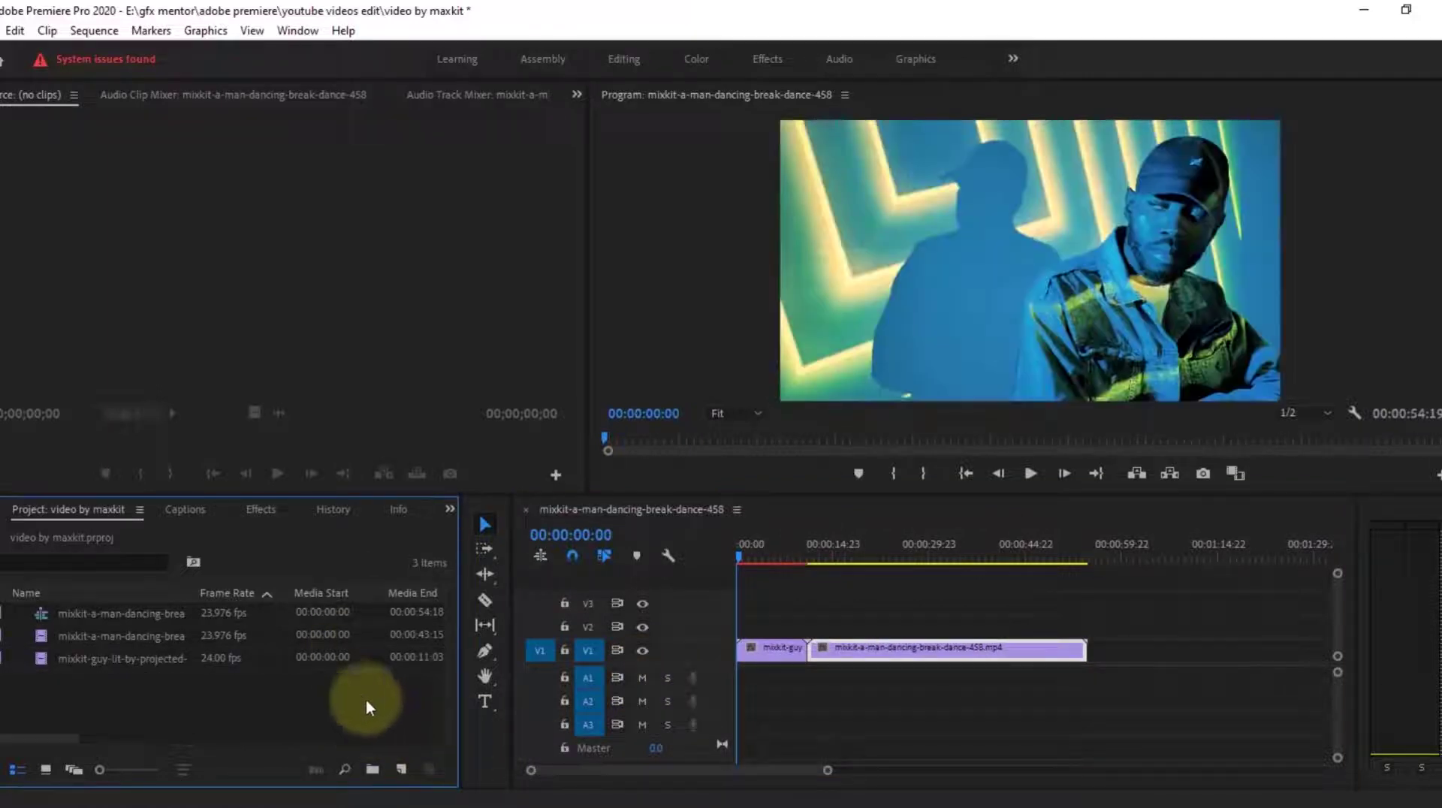
# Import mixkit-deep-urban-623.mp3 and lay it on audio track A1 from the sequence start
pyautogui.doubleClick(332, 711)
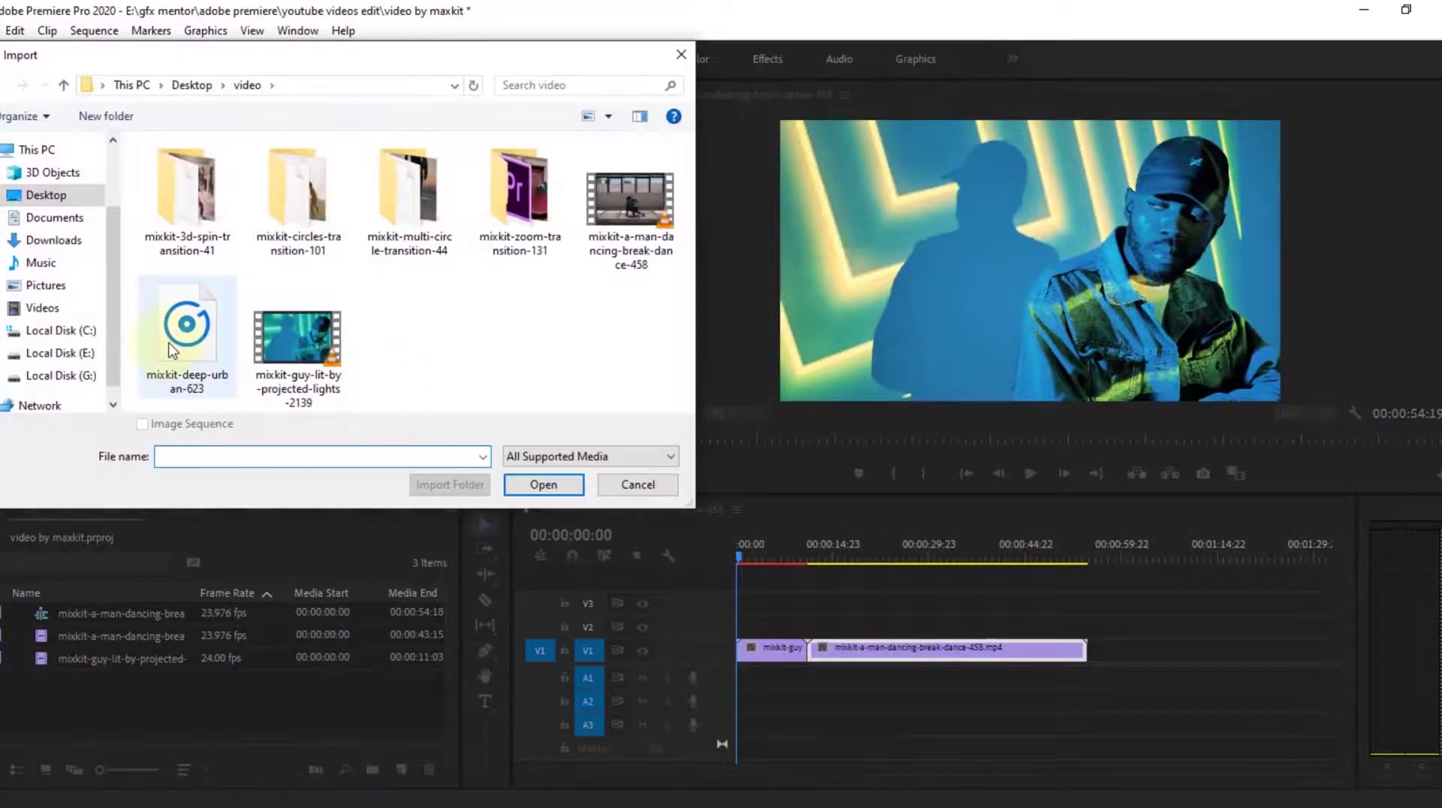
pyautogui.click(188, 334)
pyautogui.press('Return')
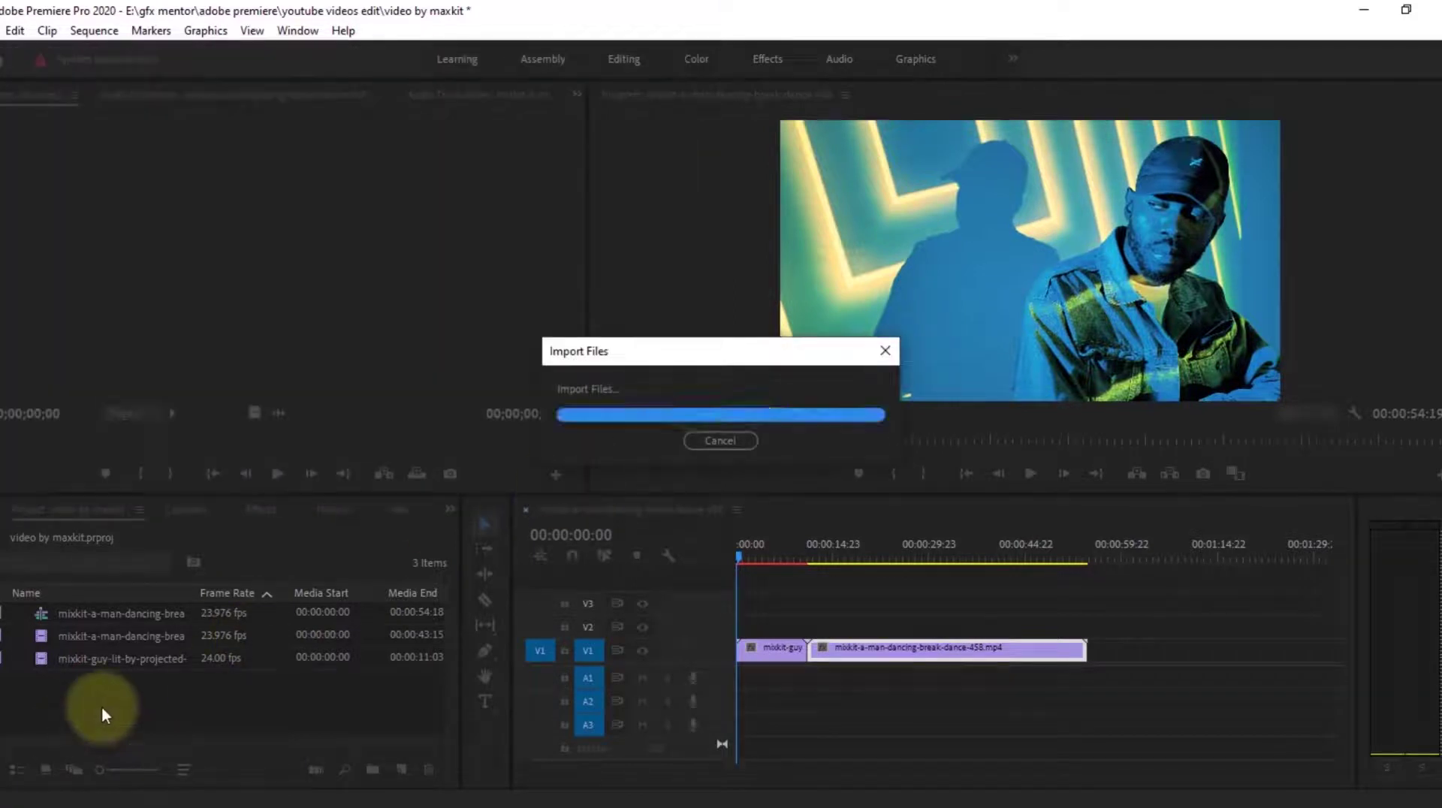
pyautogui.moveTo(2, 686); pyautogui.dragTo(739, 685)
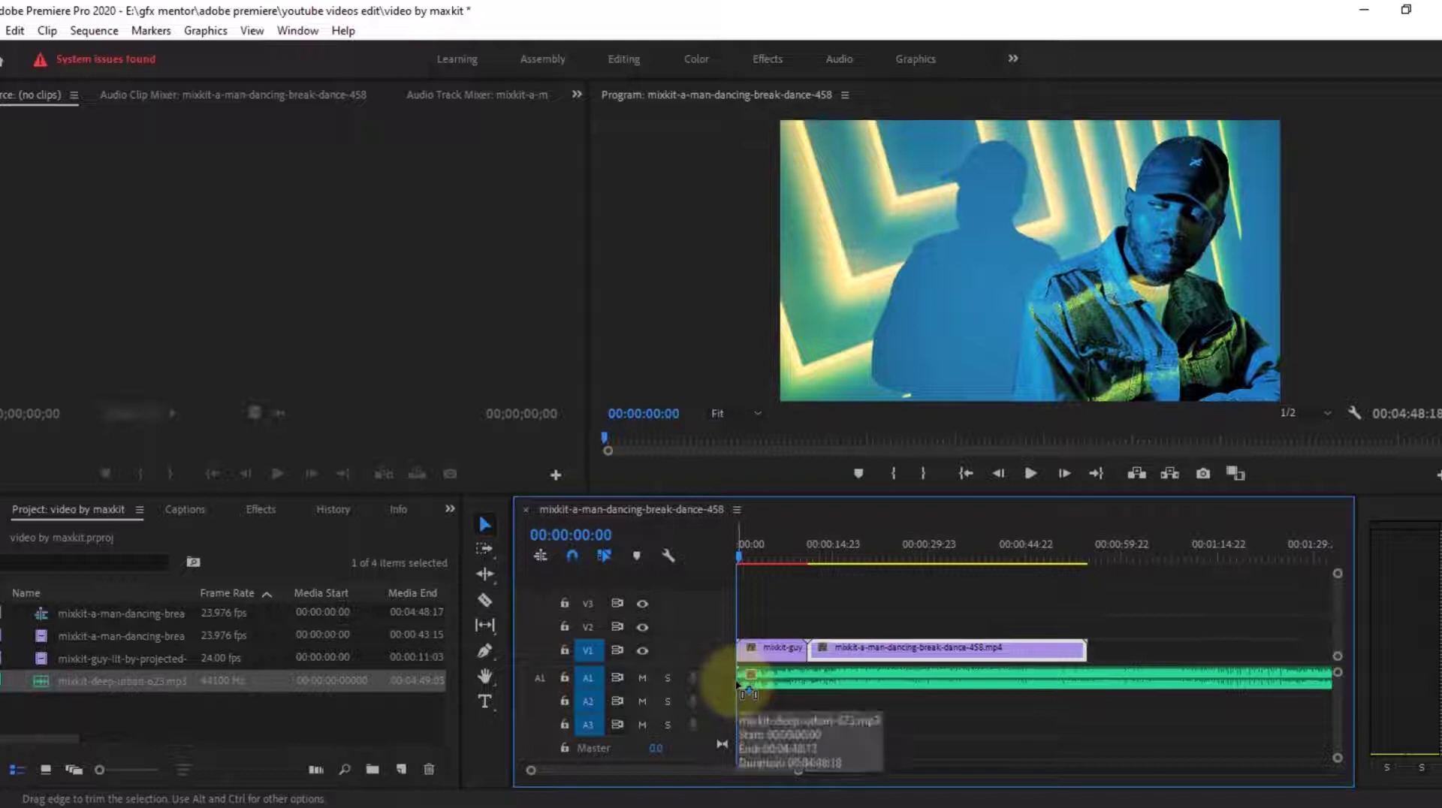
# Play the sequence with music, checking the cut around 9–10 seconds
pyautogui.press('space')
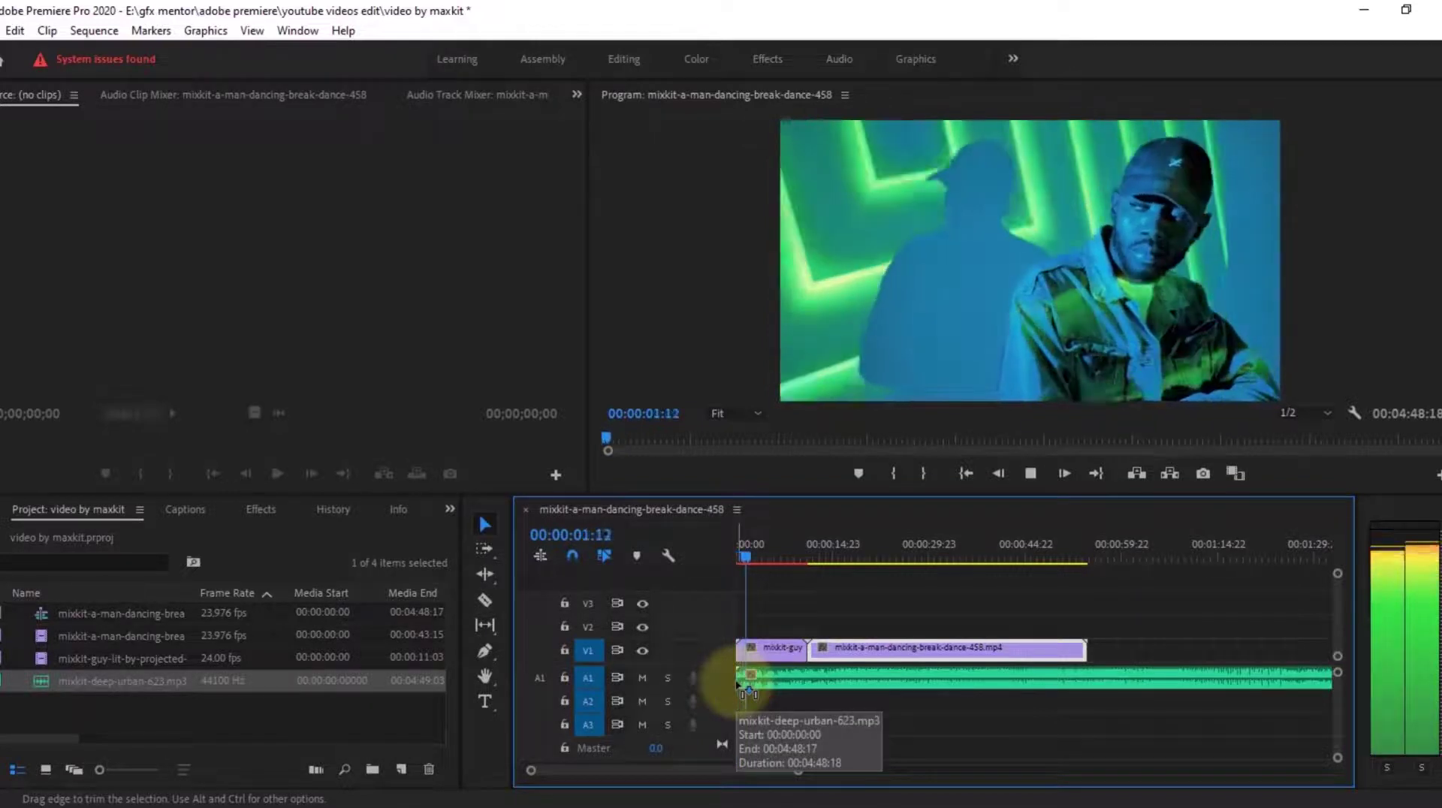
pyautogui.click(764, 560)
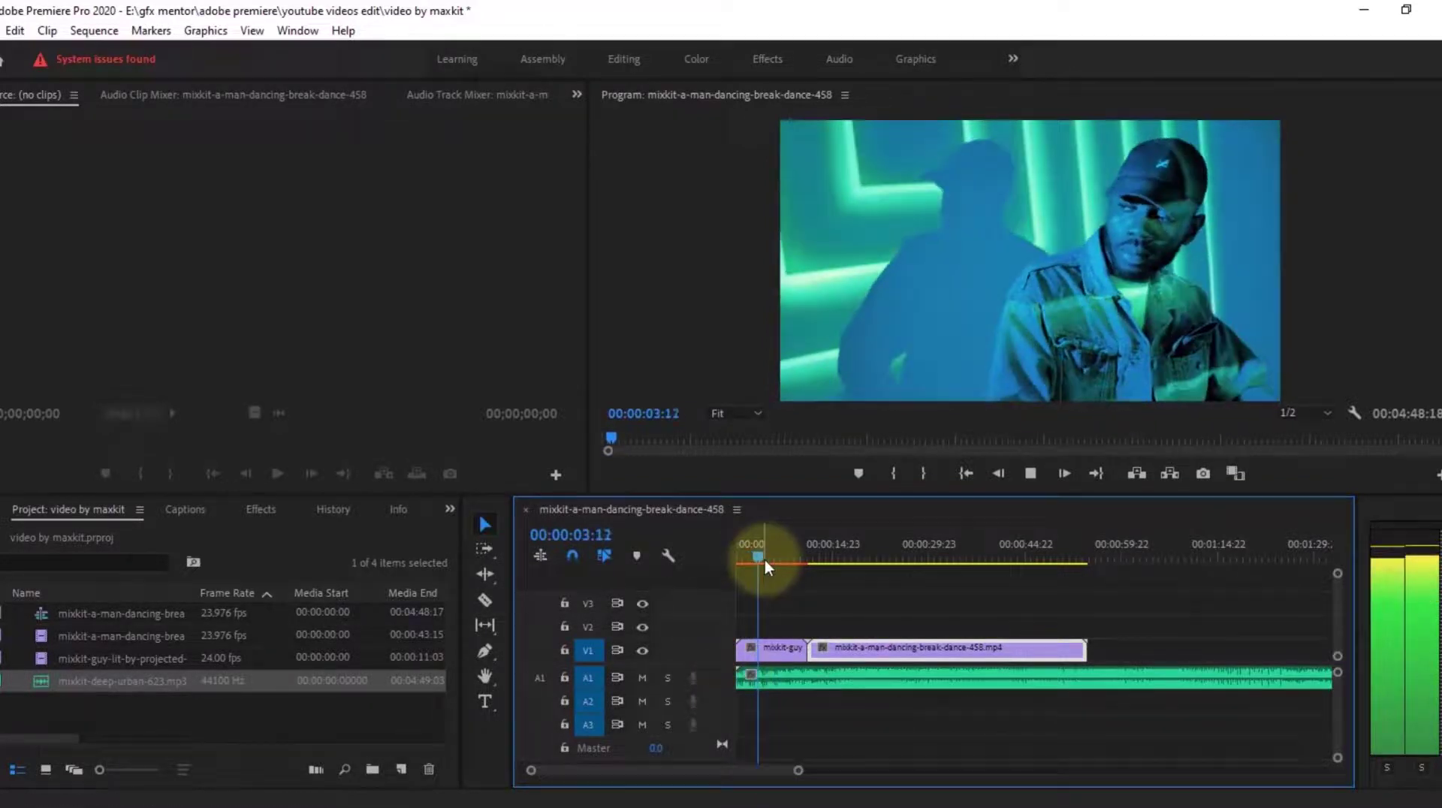
pyautogui.click(800, 562)
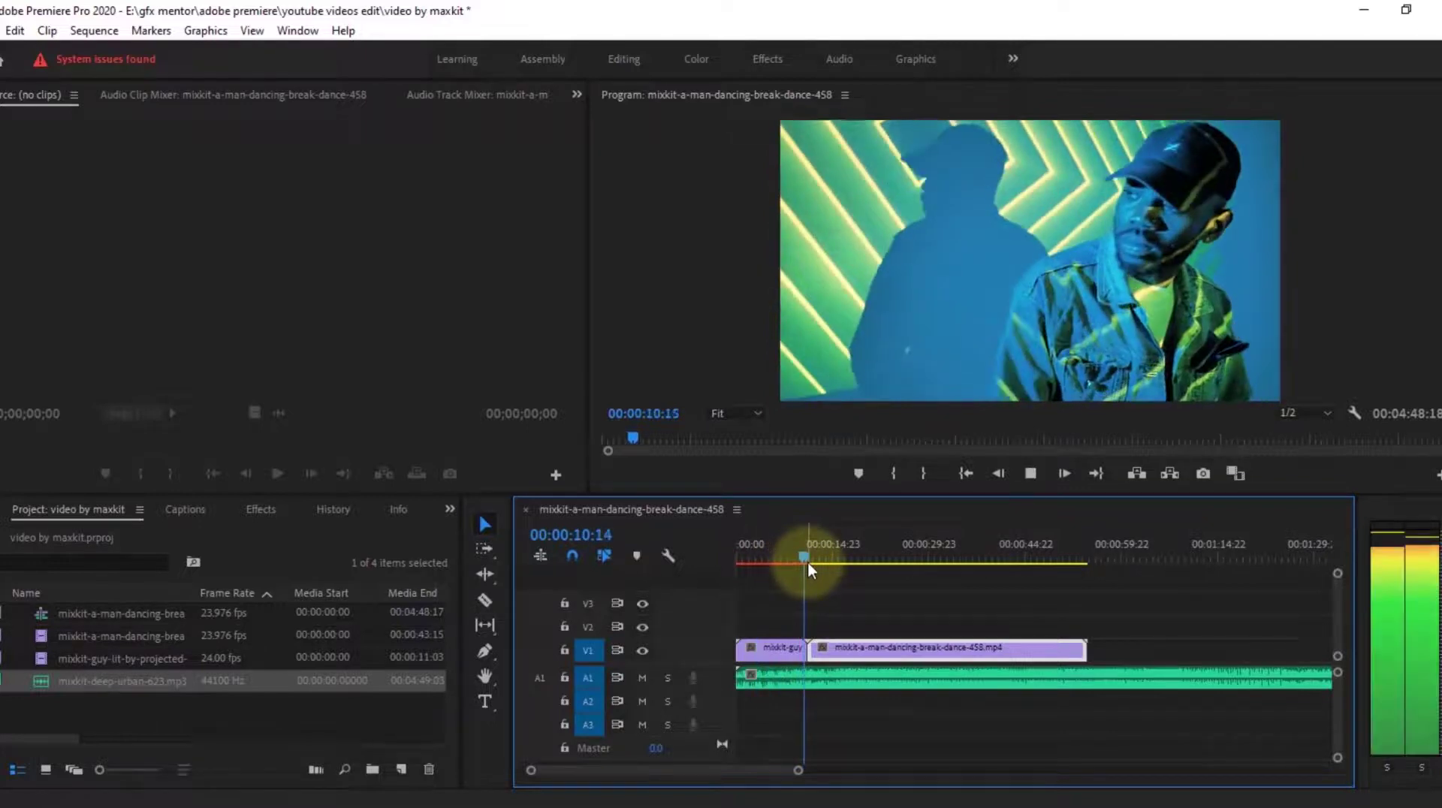
pyautogui.moveTo(808, 561); pyautogui.dragTo(803, 558)
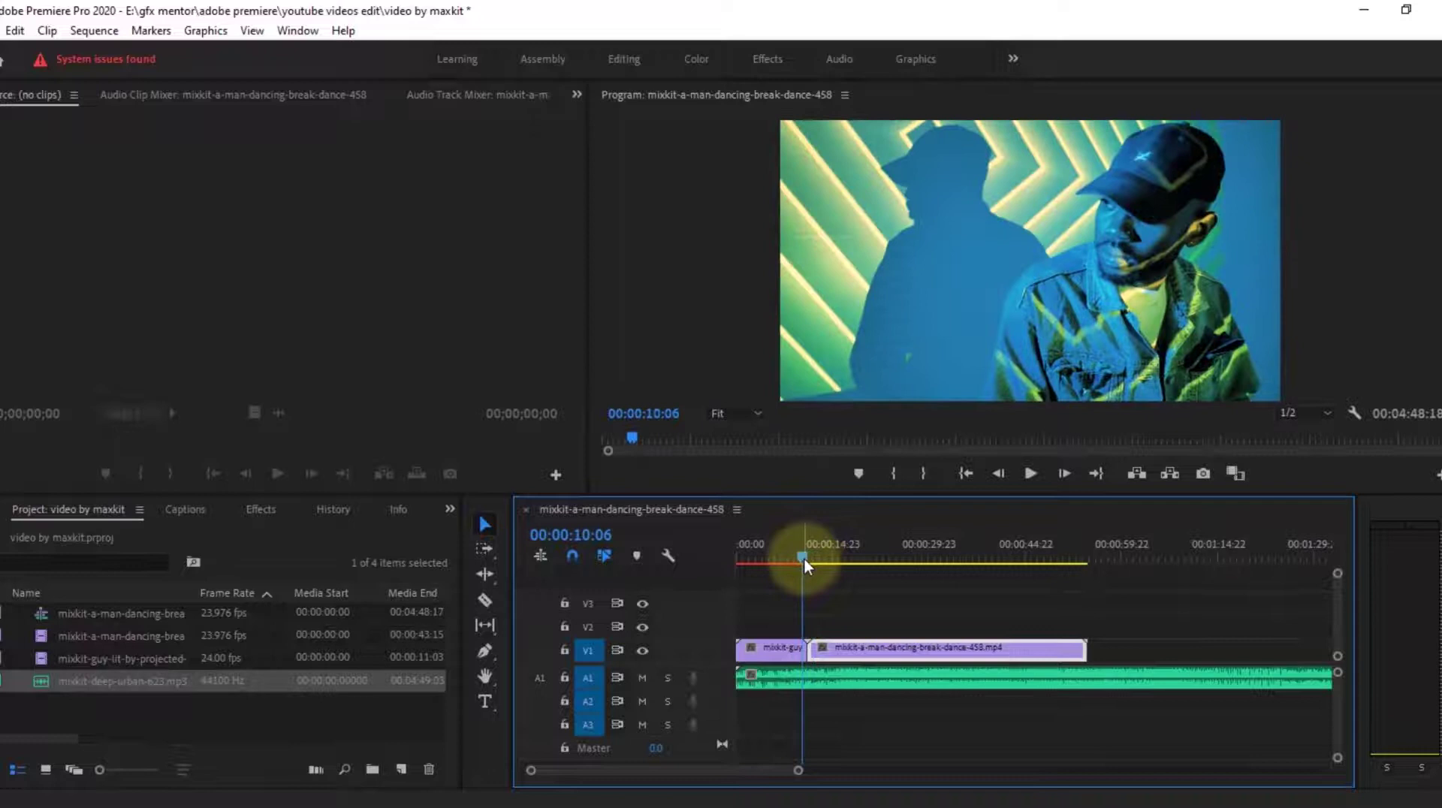
pyautogui.press('space')
pyautogui.press('space')
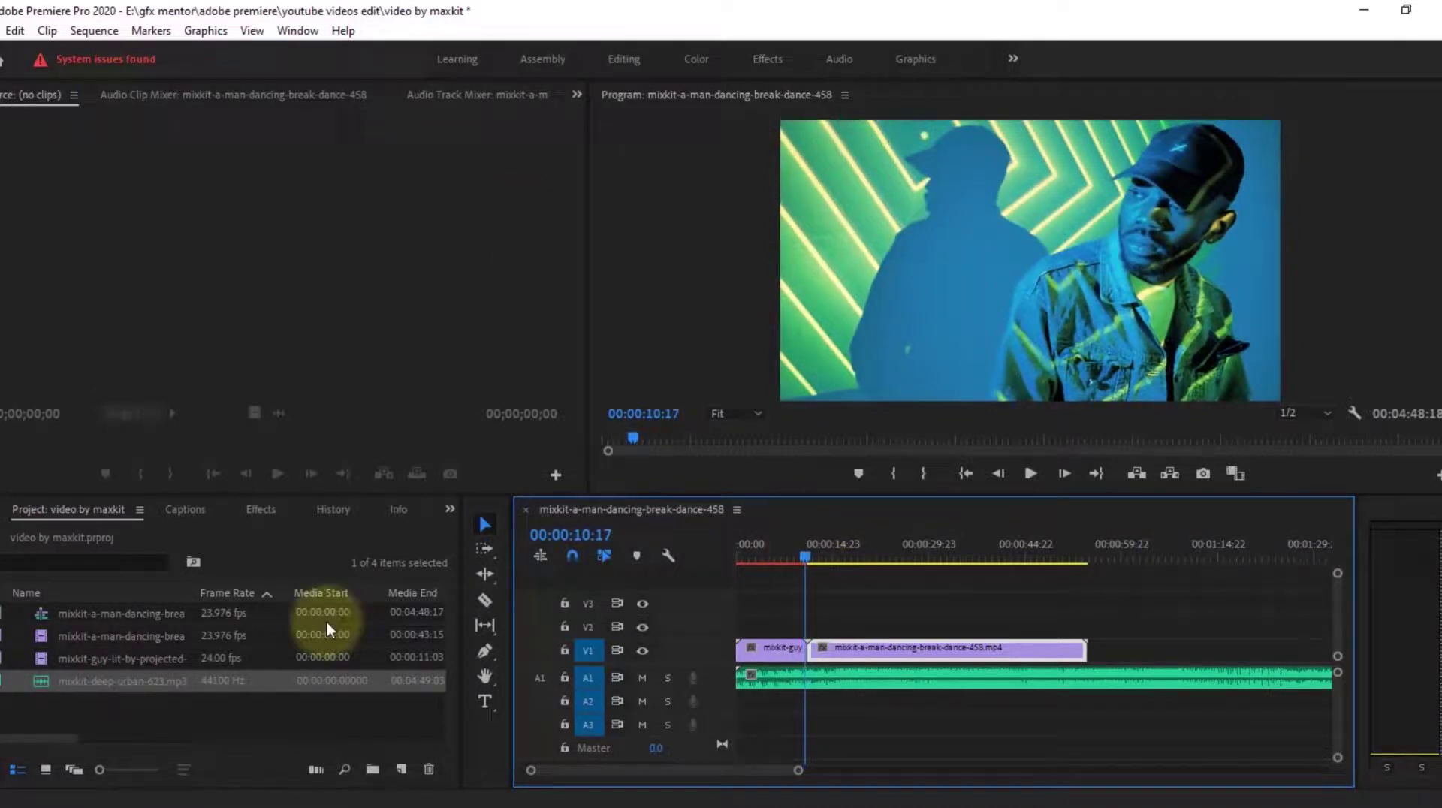
# Import mixkit-41.prproj from the 3D spin transition folder, leave missing media offline, and expand its bin
pyautogui.doubleClick(294, 699)
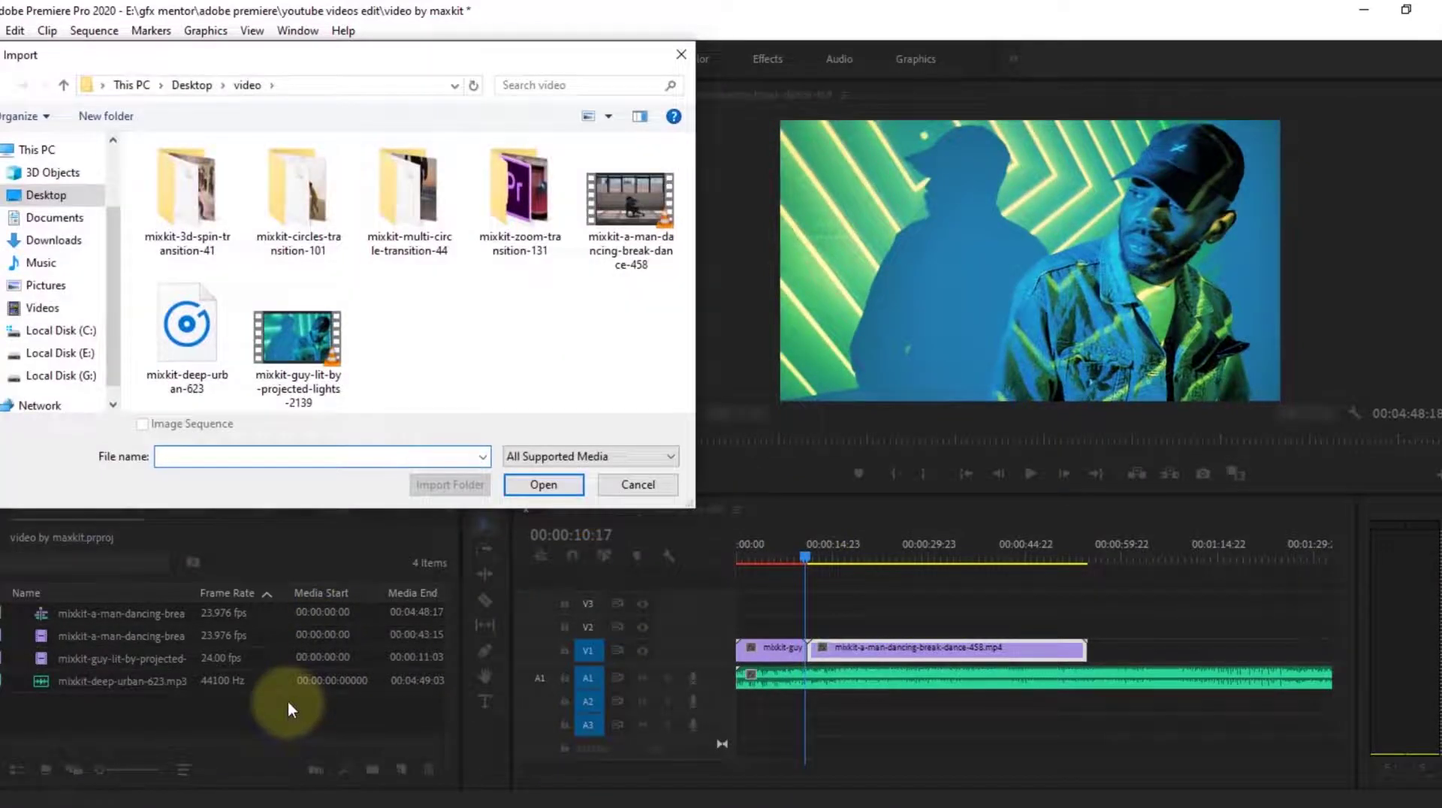
pyautogui.doubleClick(194, 240)
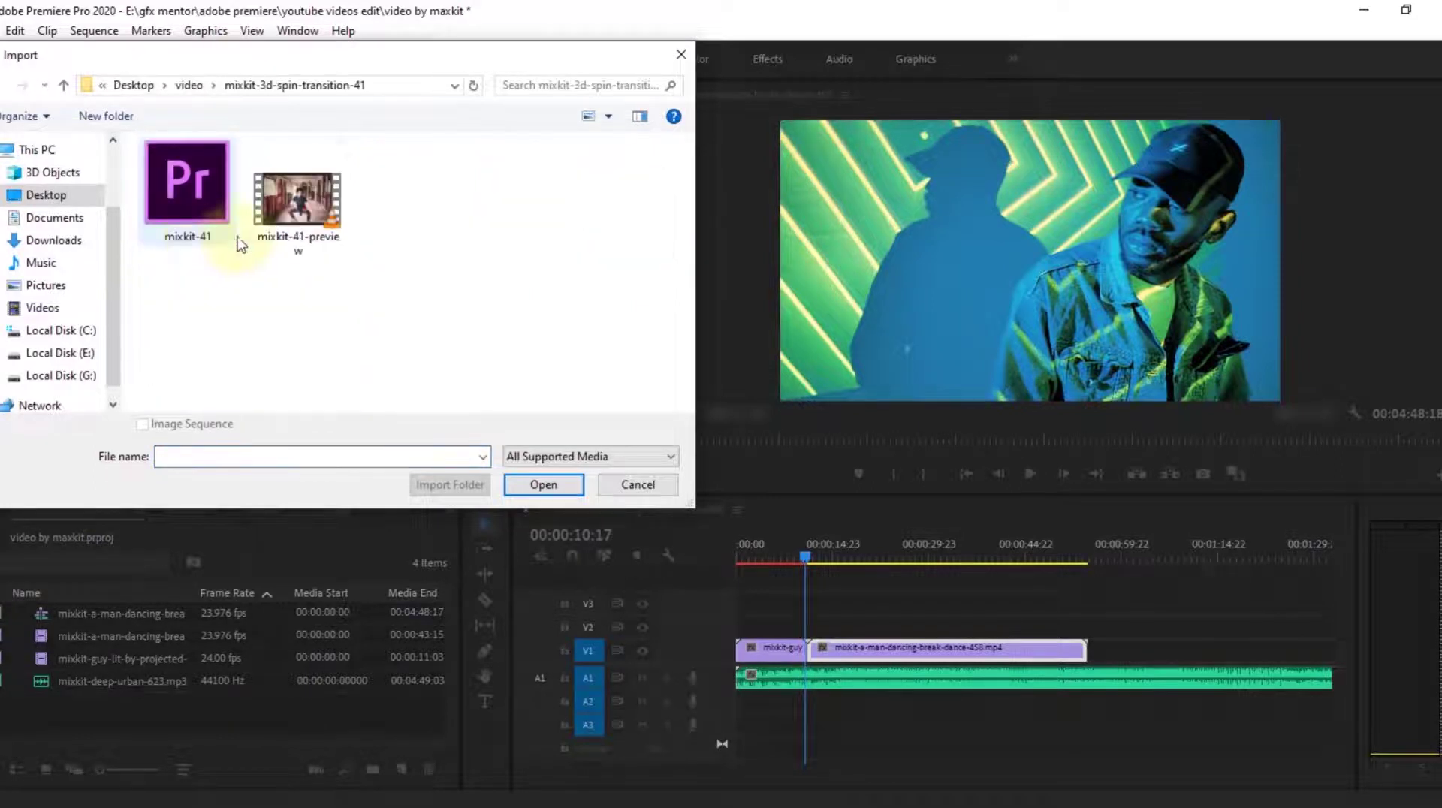
pyautogui.doubleClick(204, 201)
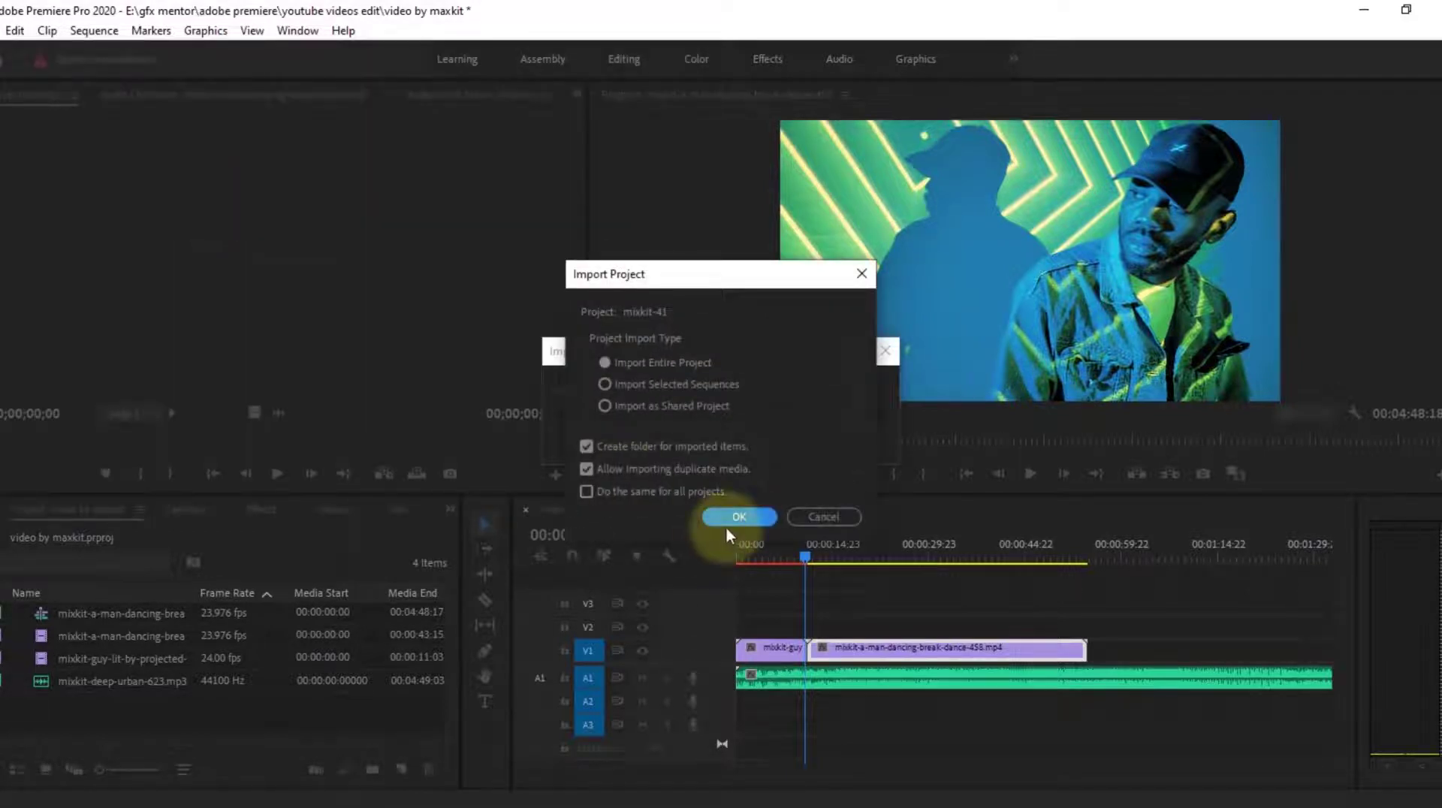
pyautogui.click(731, 517)
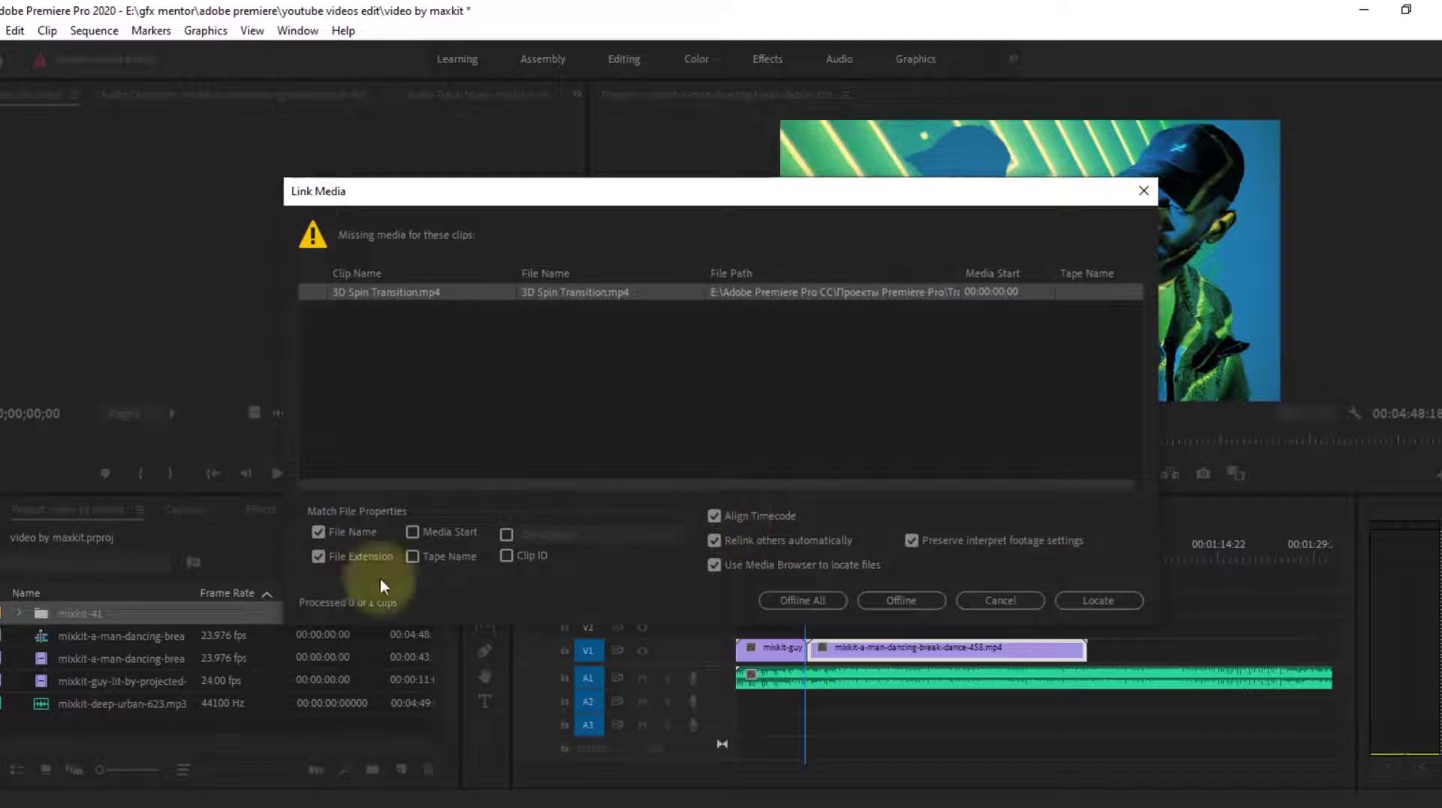
pyautogui.click(814, 601)
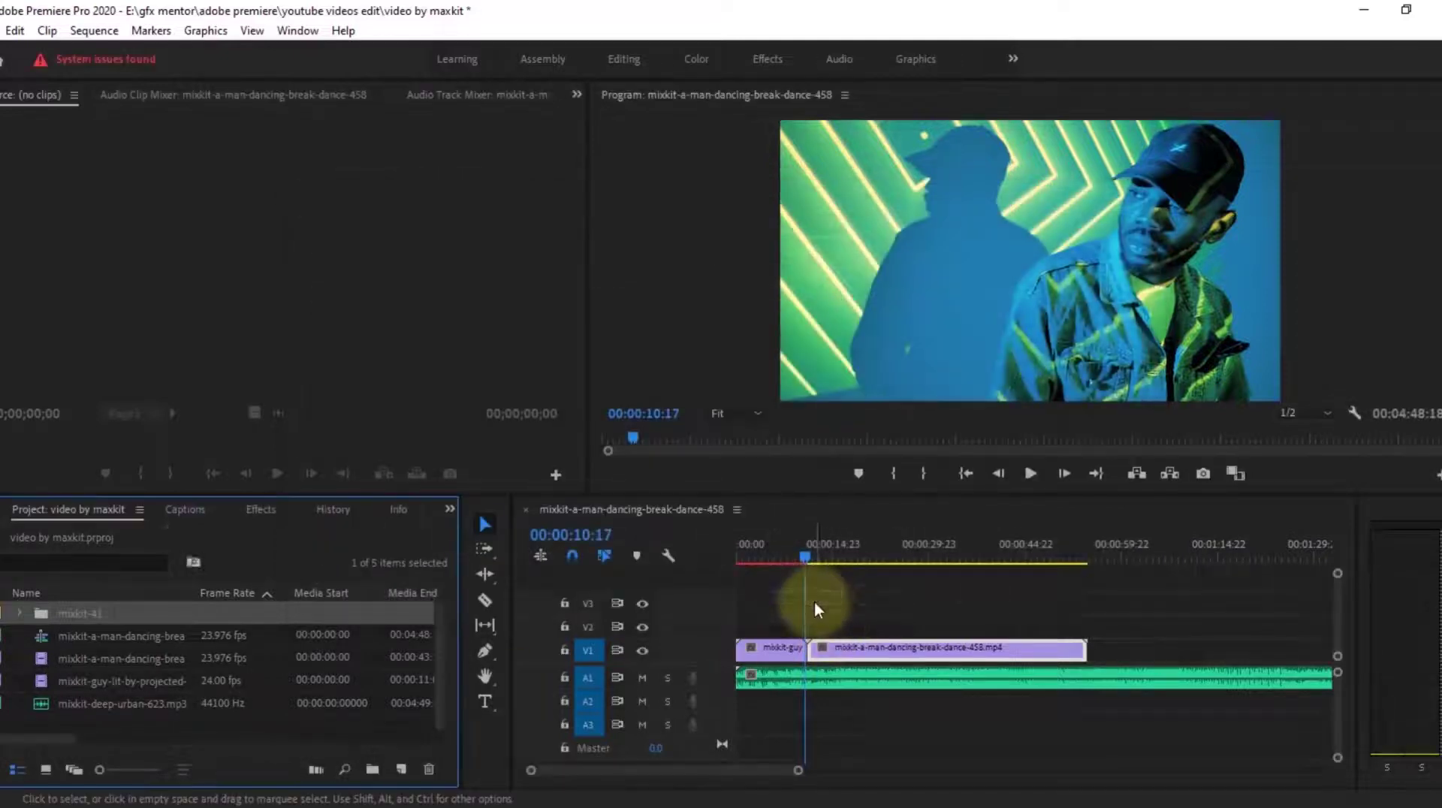
pyautogui.click(19, 613)
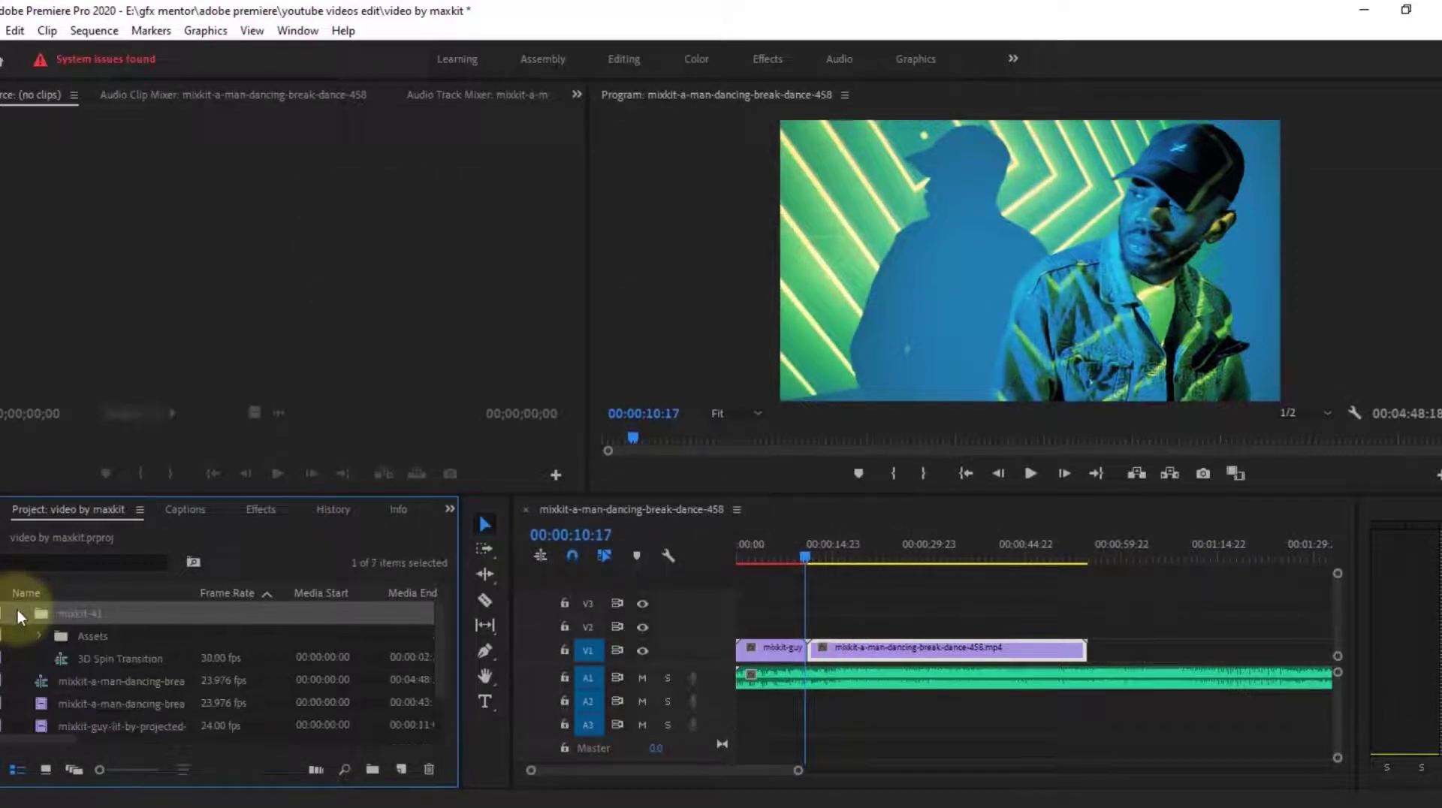
# Copy the Flip, Corner Pin and Transform layers from 3D Spin Transition onto V2–V4 at the cut
pyautogui.doubleClick(56, 653)
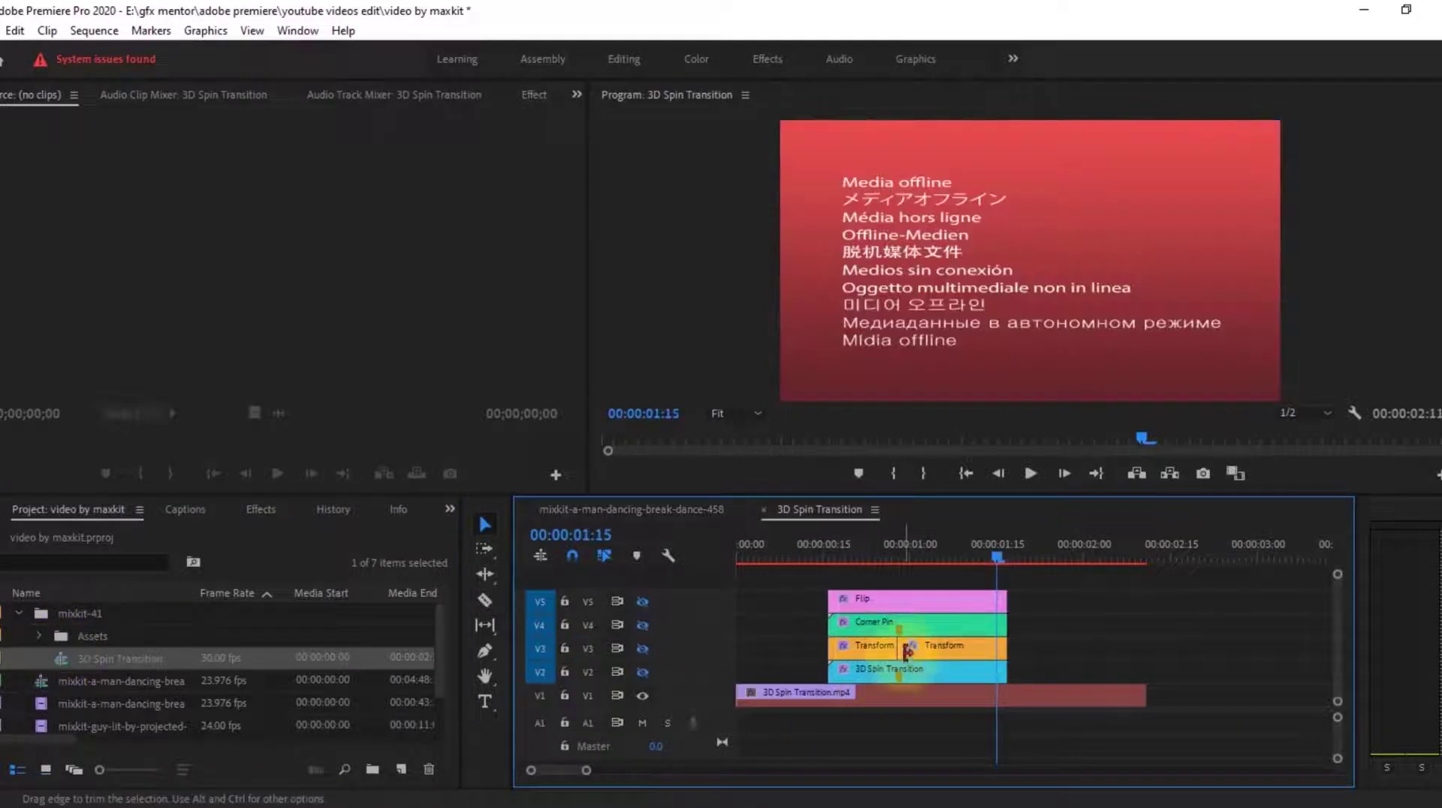
pyautogui.moveTo(816, 587)
pyautogui.mouseDown()
pyautogui.moveTo(1008, 665)
pyautogui.moveTo(639, 518)
pyautogui.moveTo(826, 635)
pyautogui.moveTo(809, 597)
pyautogui.mouseUp()
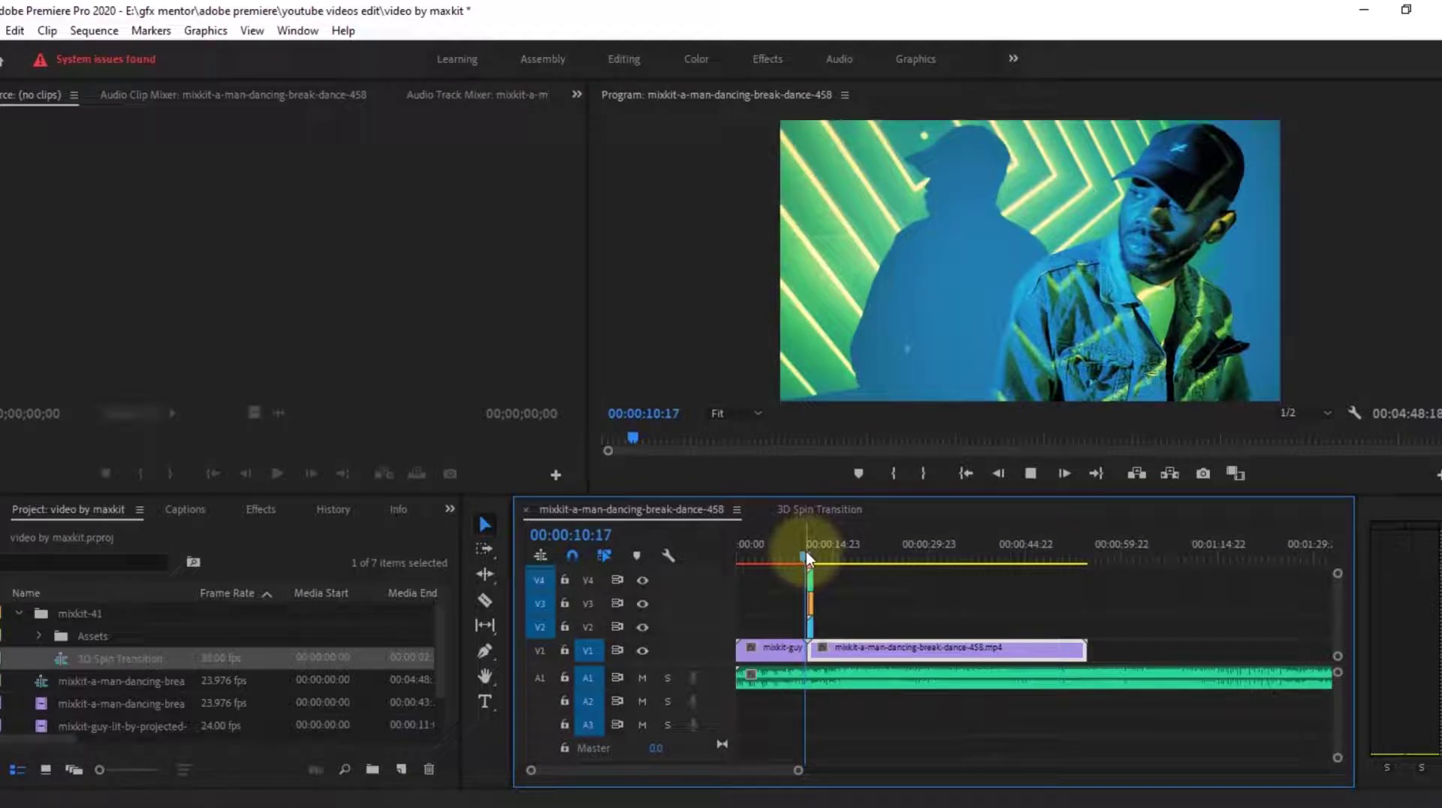
pyautogui.click(851, 602)
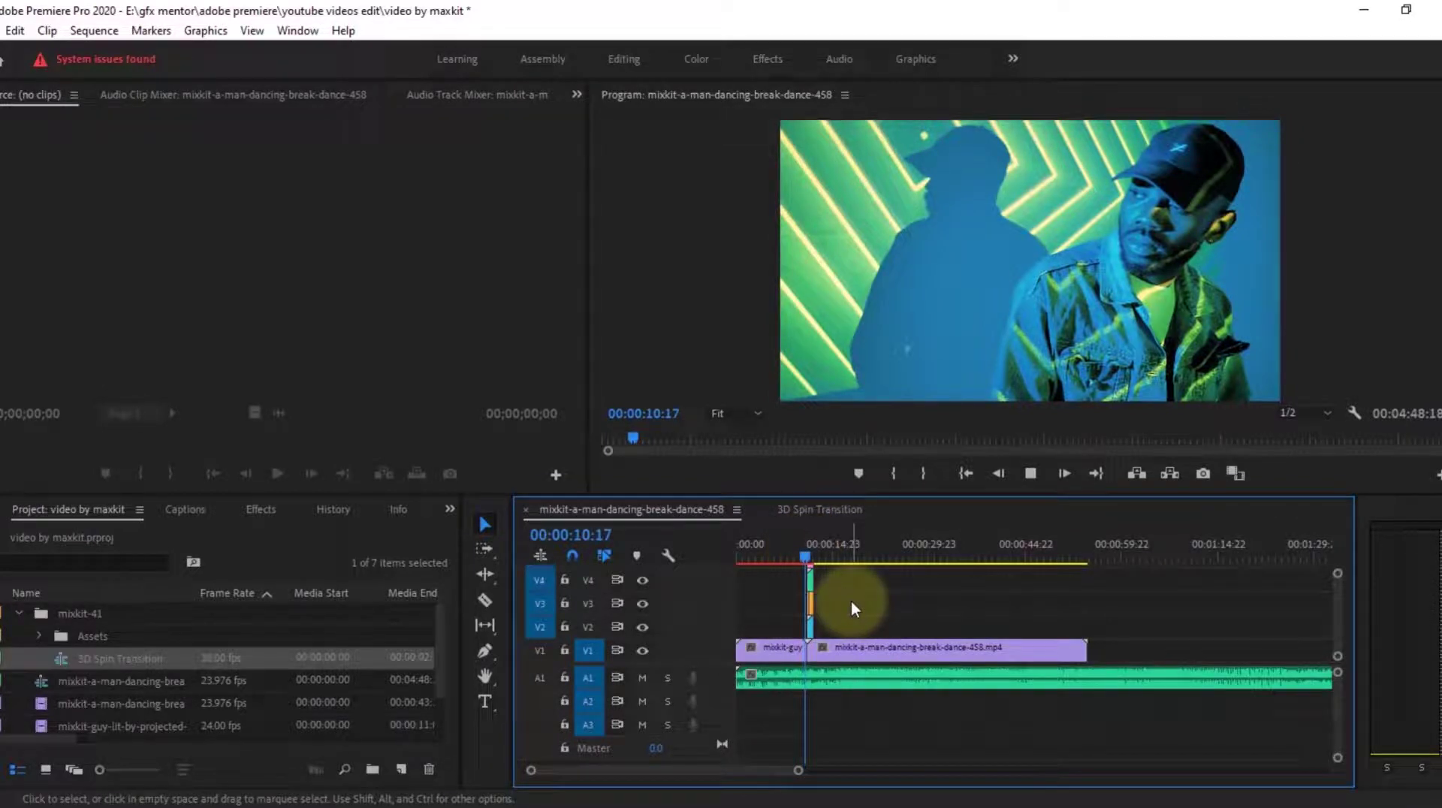
pyautogui.press('space')
pyautogui.press('space')
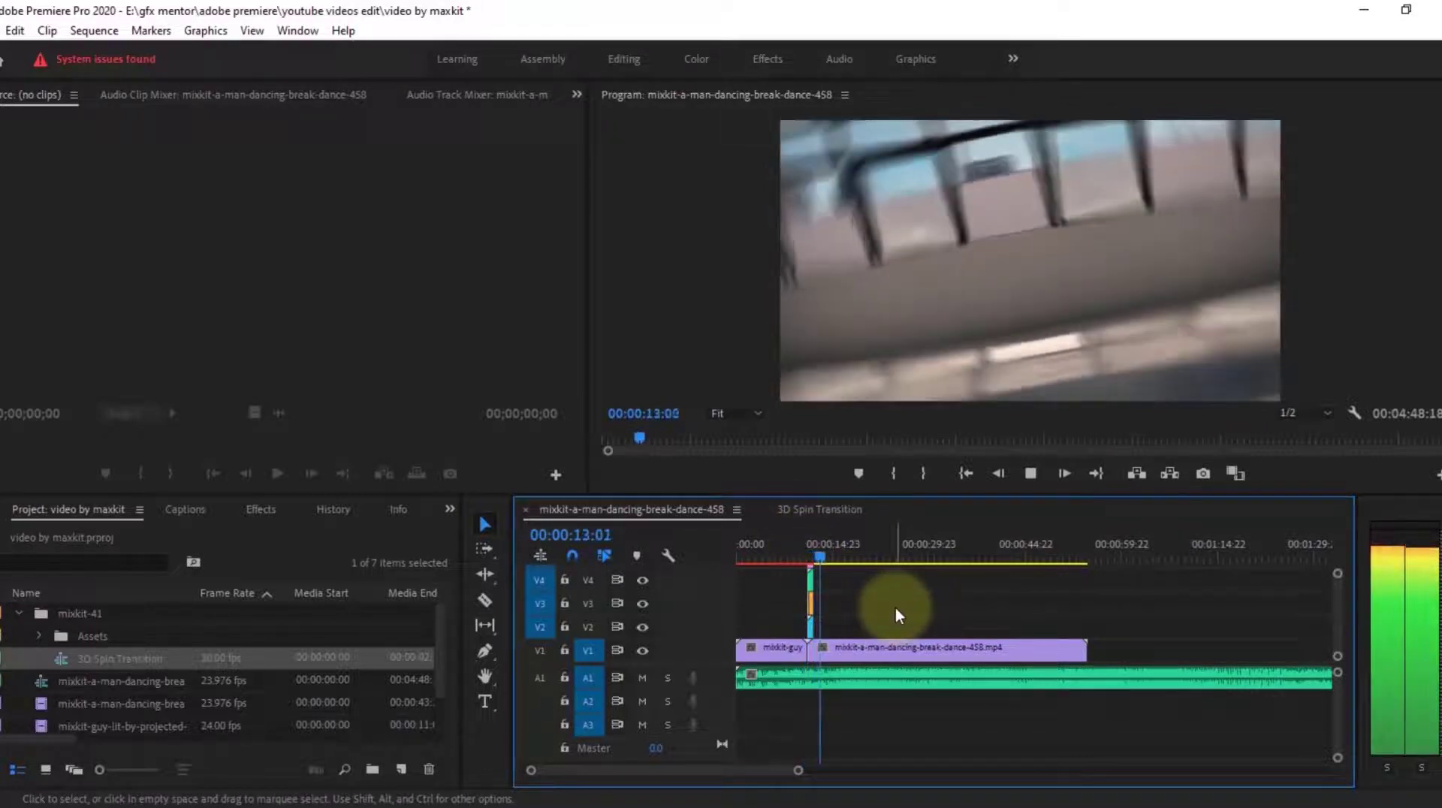
pyautogui.moveTo(844, 549); pyautogui.dragTo(804, 561)
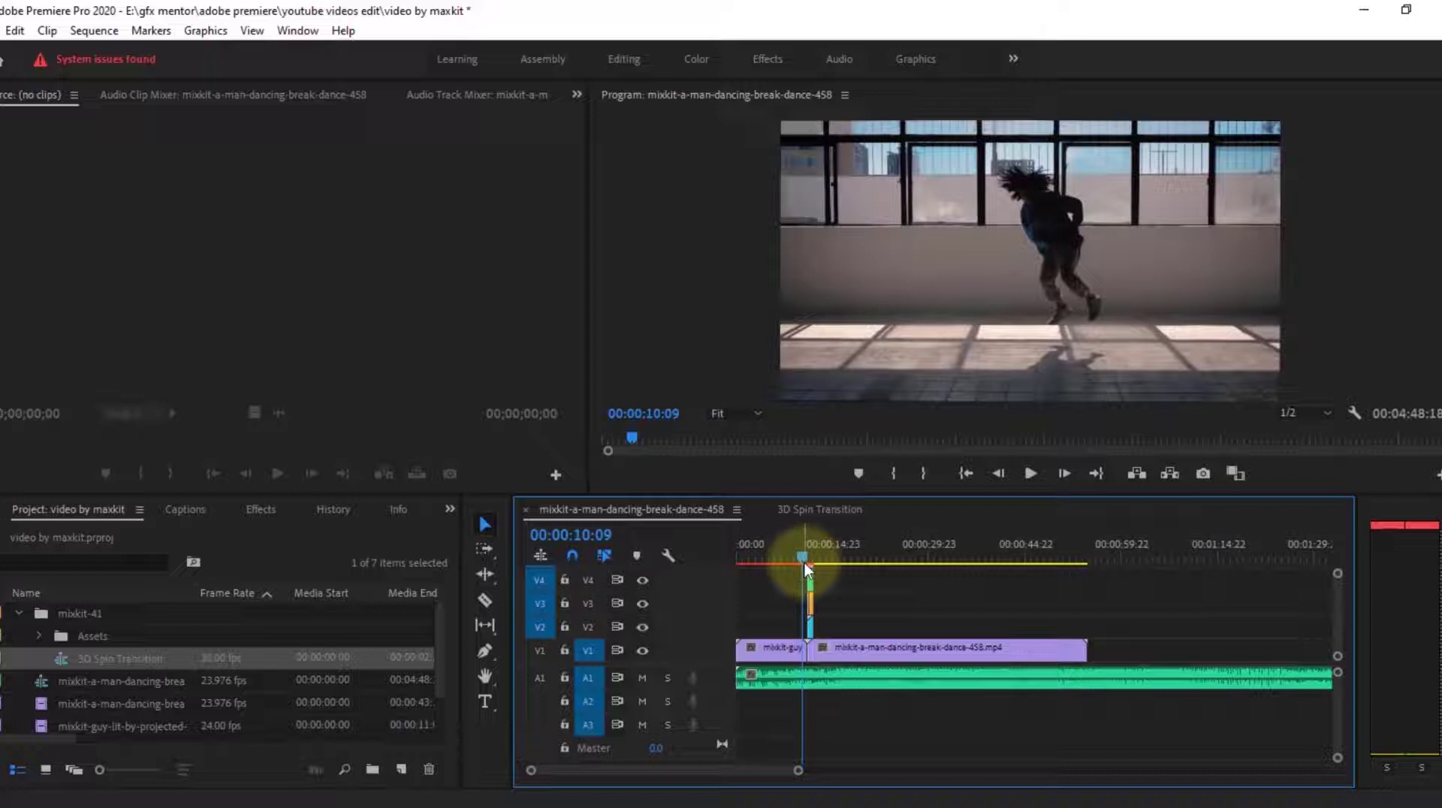
# Render the preview and play the 3D spin transition from the projected-lights clip into the break-dance footage
pyautogui.press('Return')
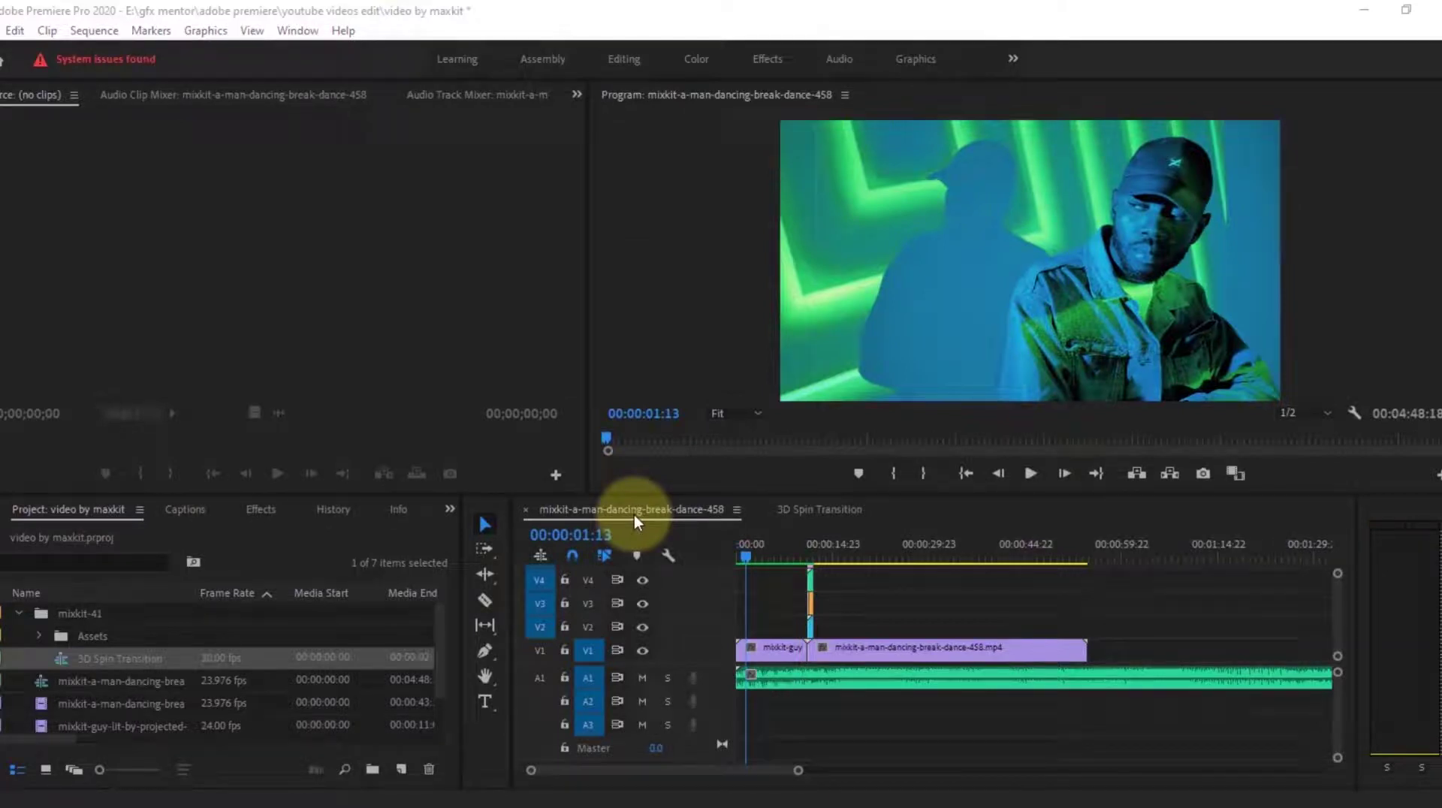
pyautogui.moveTo(747, 555); pyautogui.dragTo(793, 557)
pyautogui.press('space')
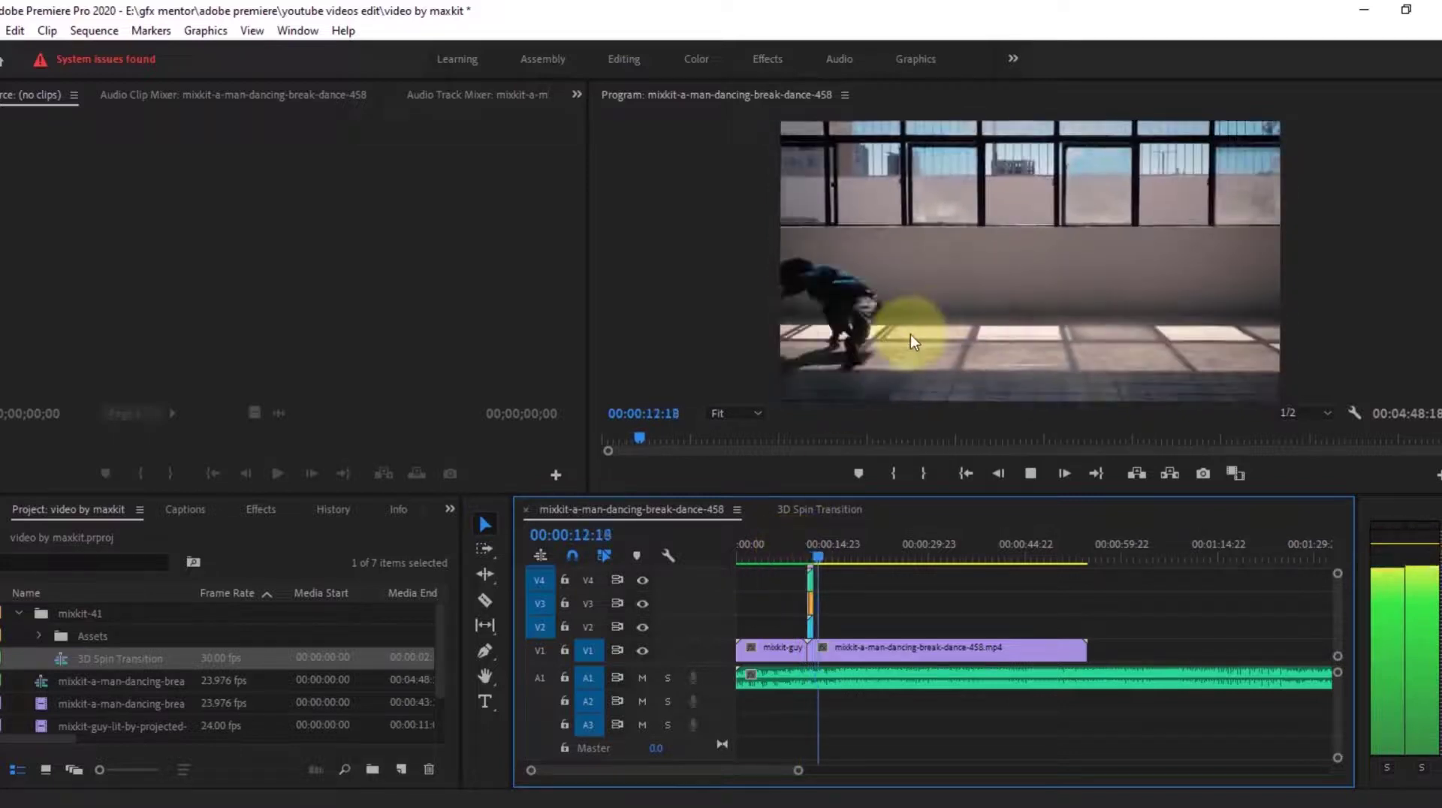
pyautogui.press('space')
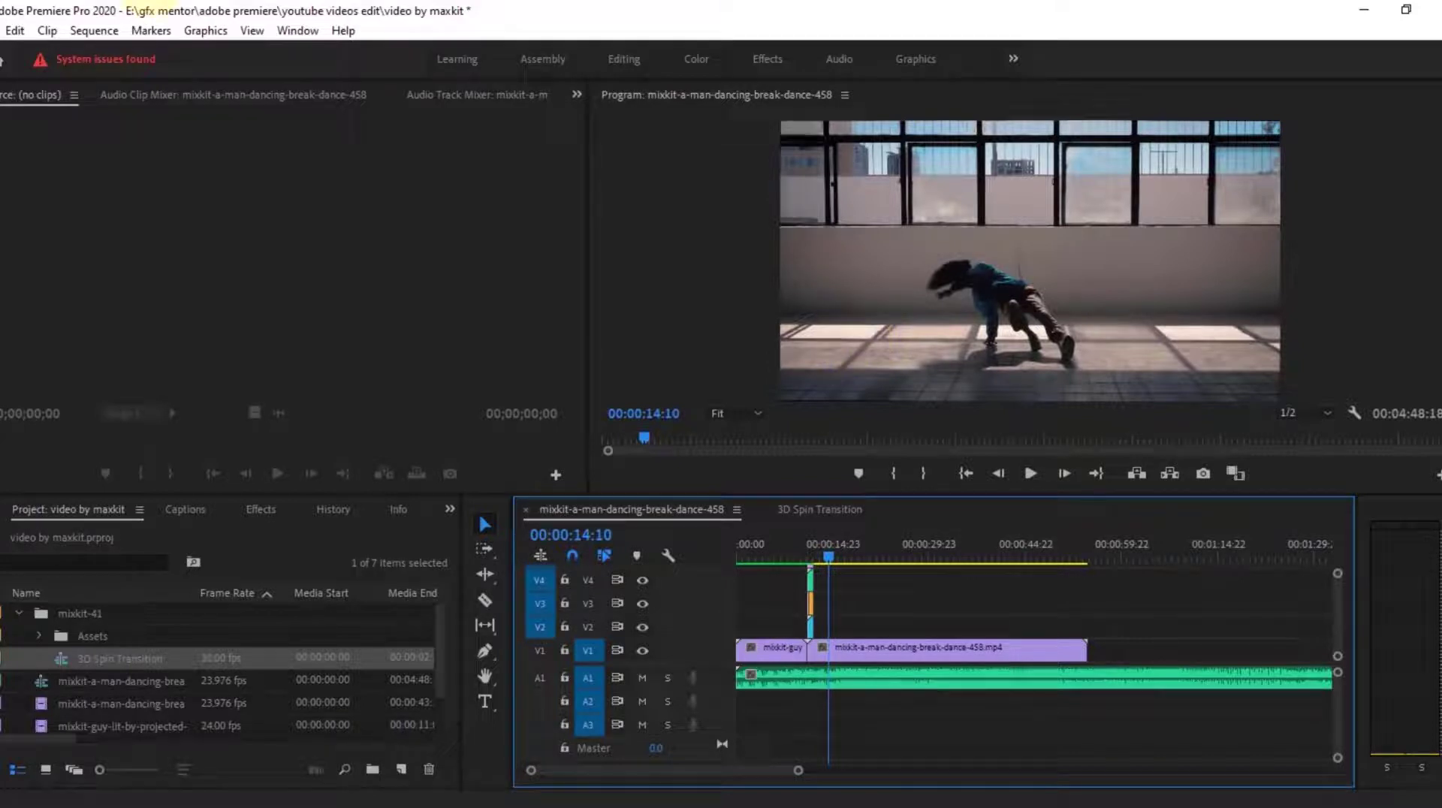
# Install mixkit-101.mogrt from Desktop\video\mixkit-circles-transition-101 as a motion graphics template
pyautogui.click(204, 31)
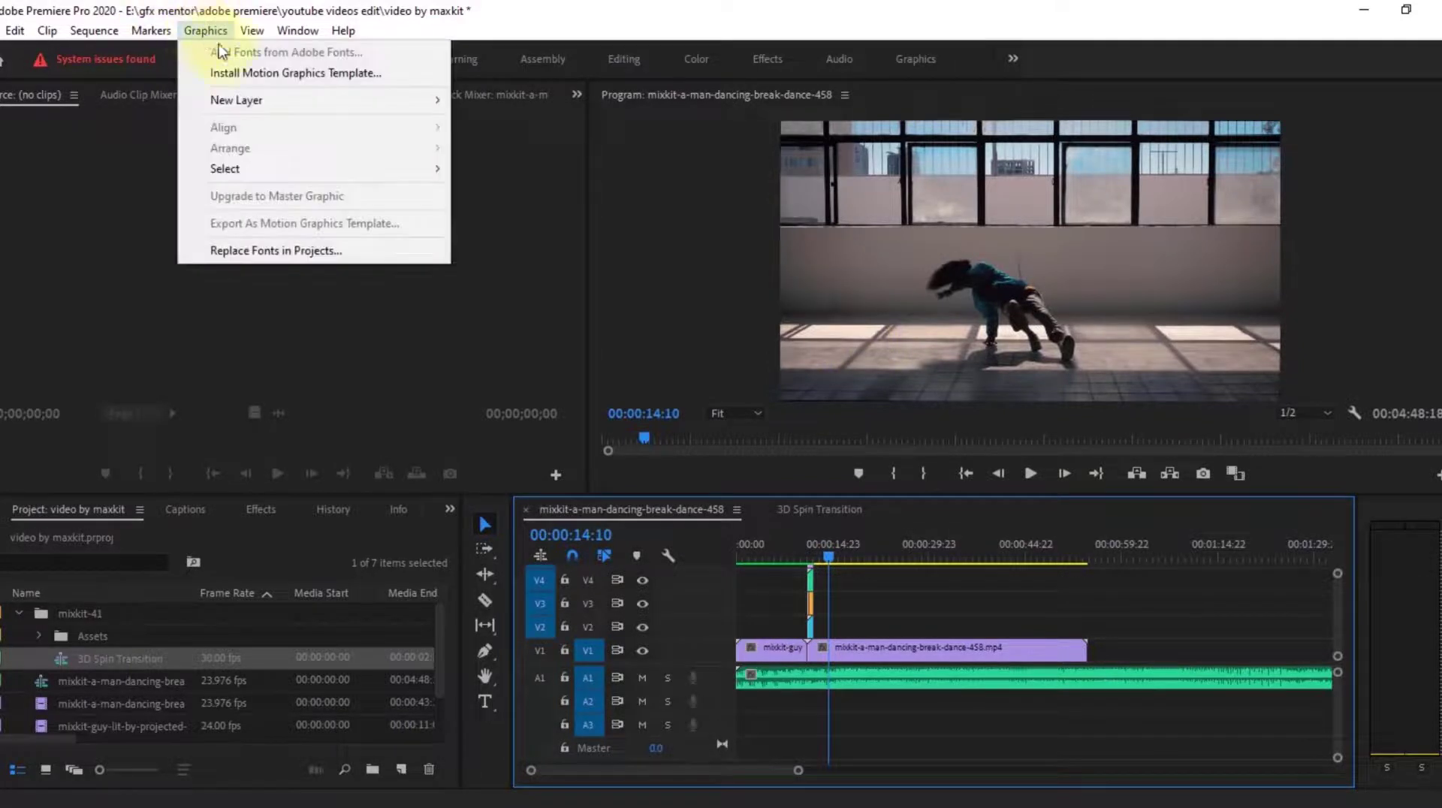
pyautogui.click(242, 71)
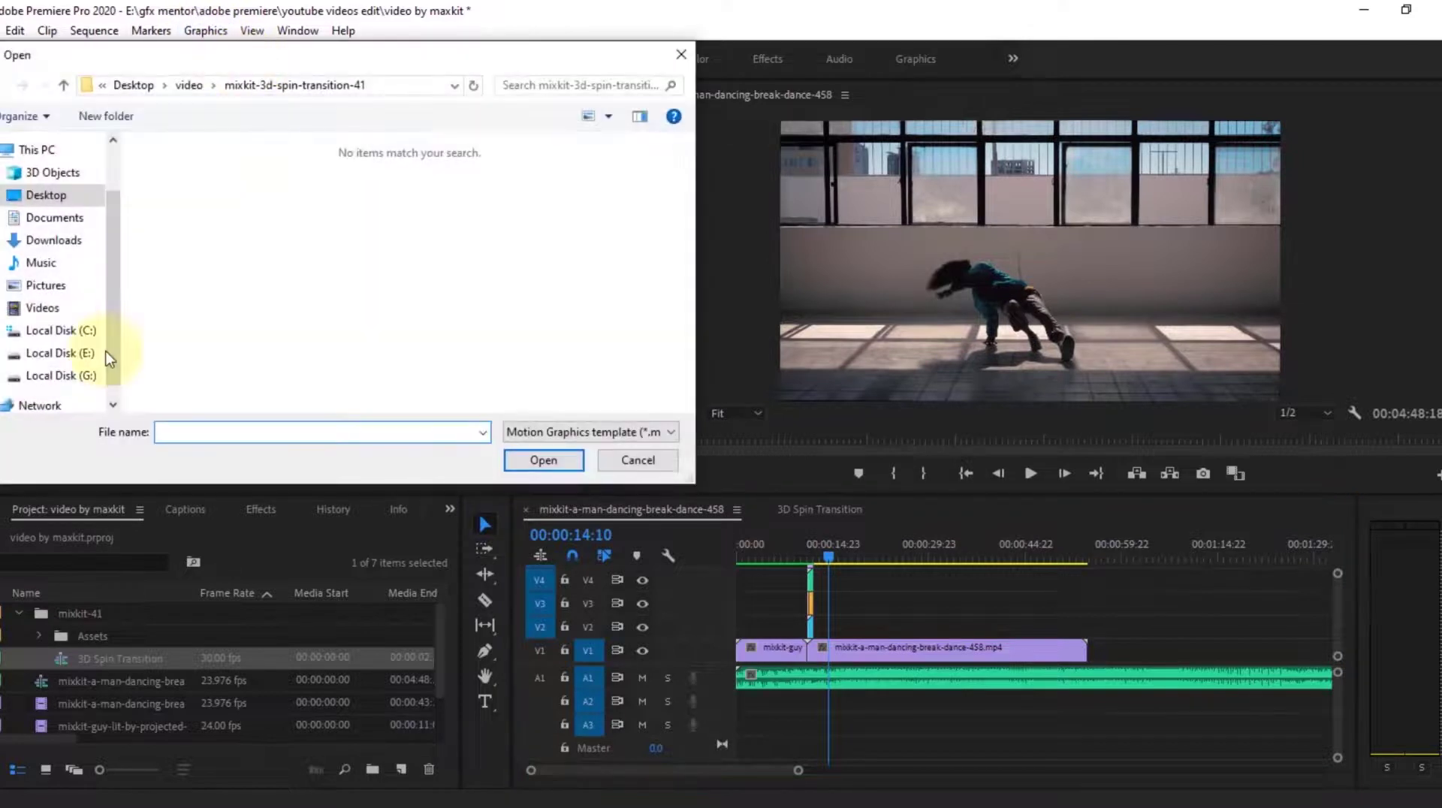
pyautogui.click(64, 203)
pyautogui.doubleClick(160, 164)
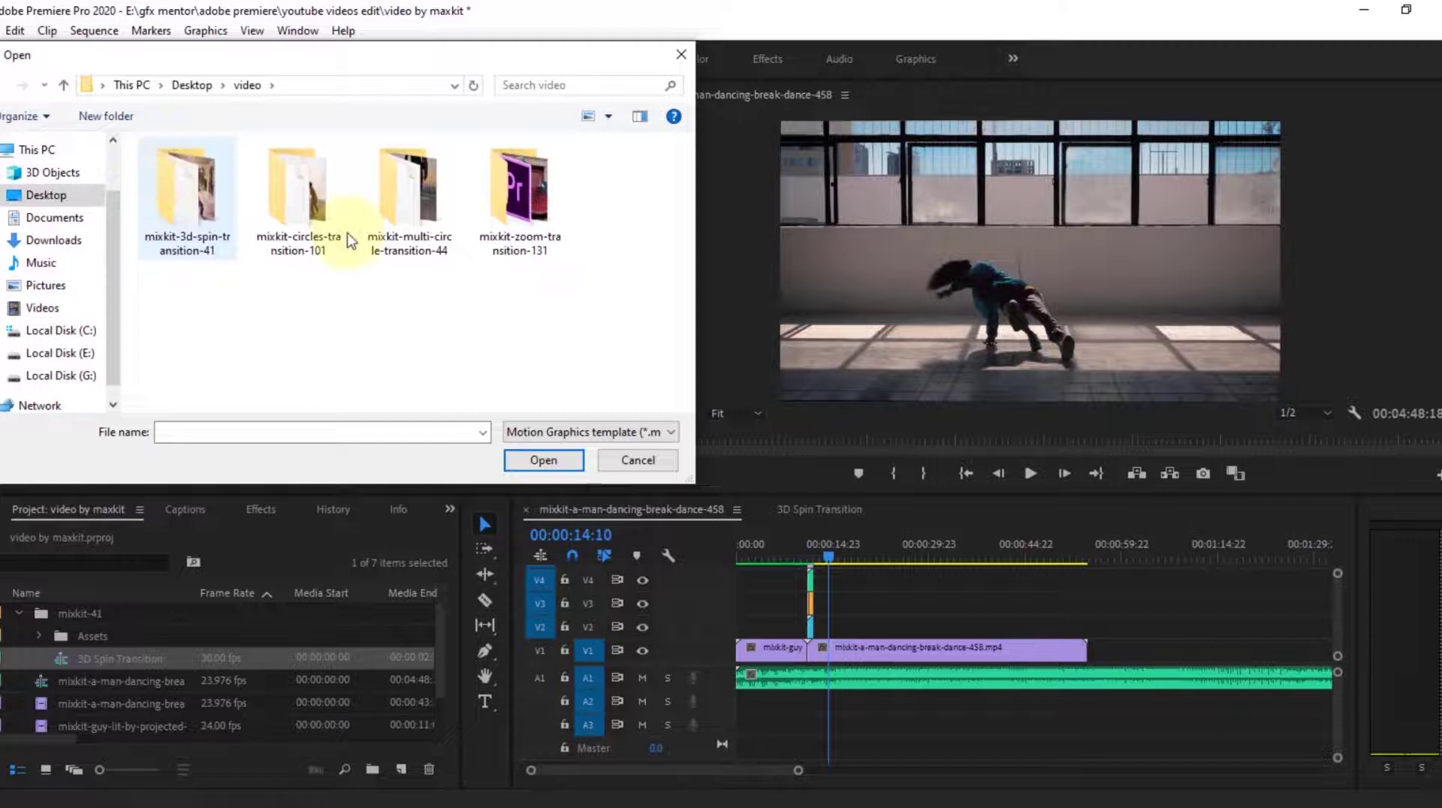
pyautogui.doubleClick(315, 239)
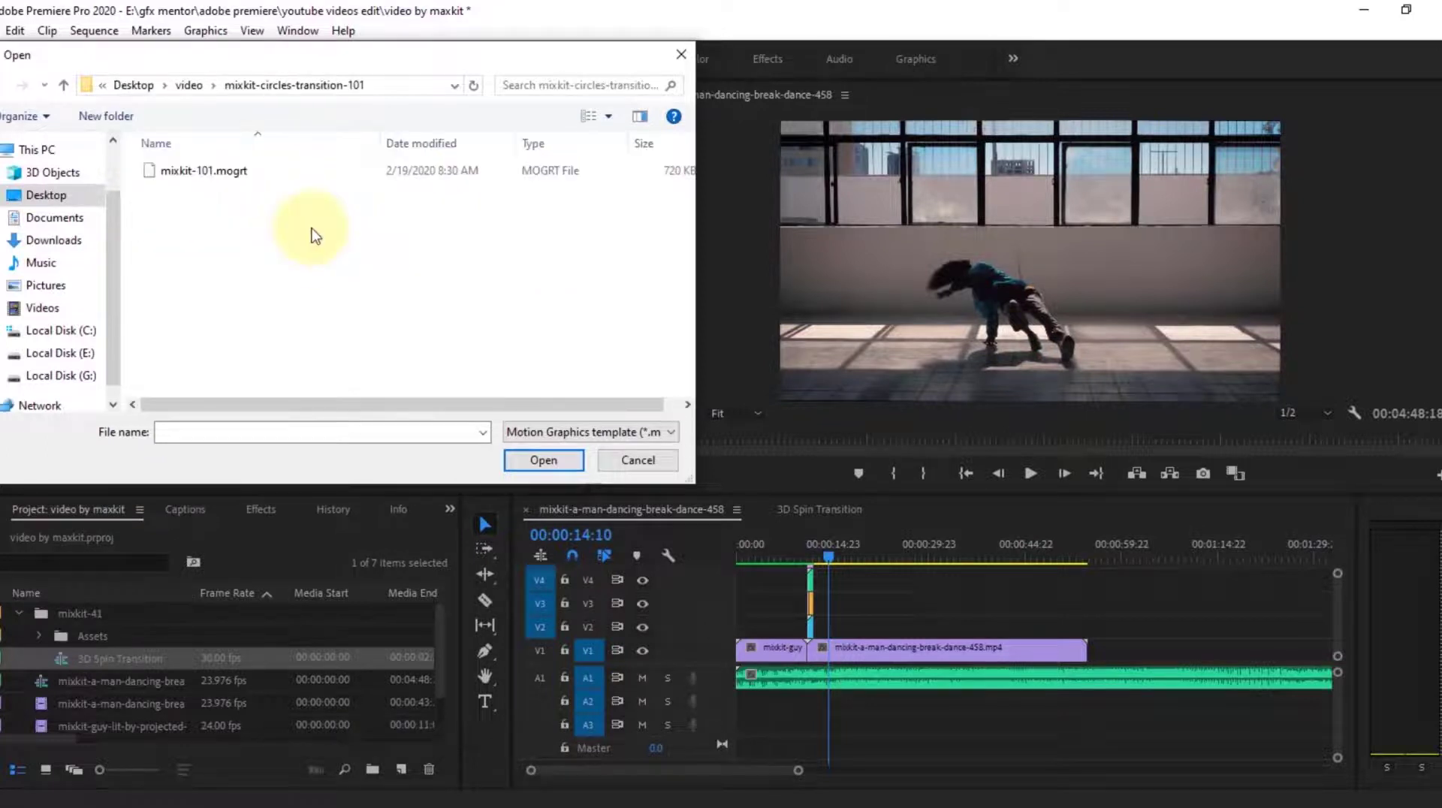
pyautogui.doubleClick(233, 171)
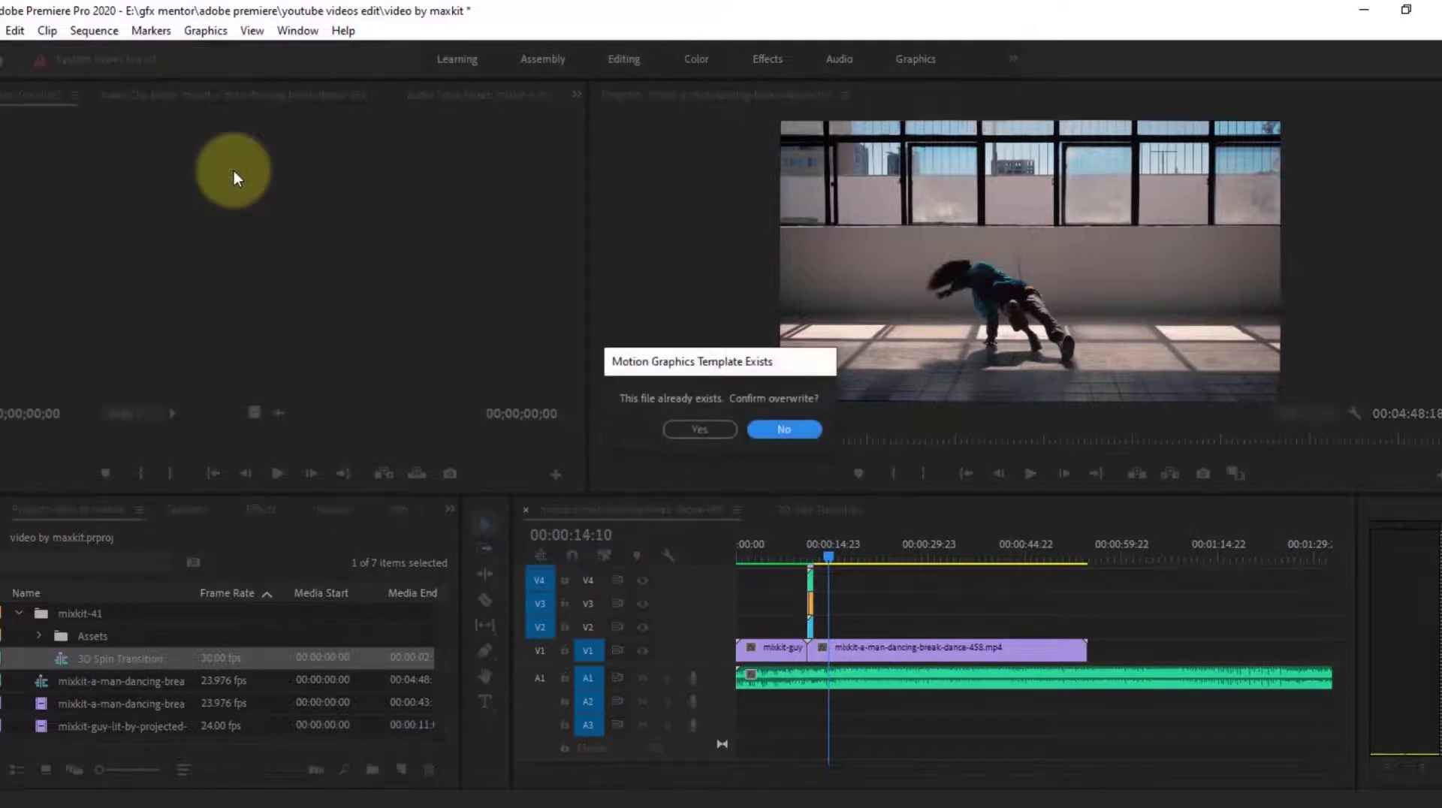
# Confirm overwriting mixkit-101.mogrt and locate Transition_Cycles_Center in the Essential Graphics templates
pyautogui.click(715, 426)
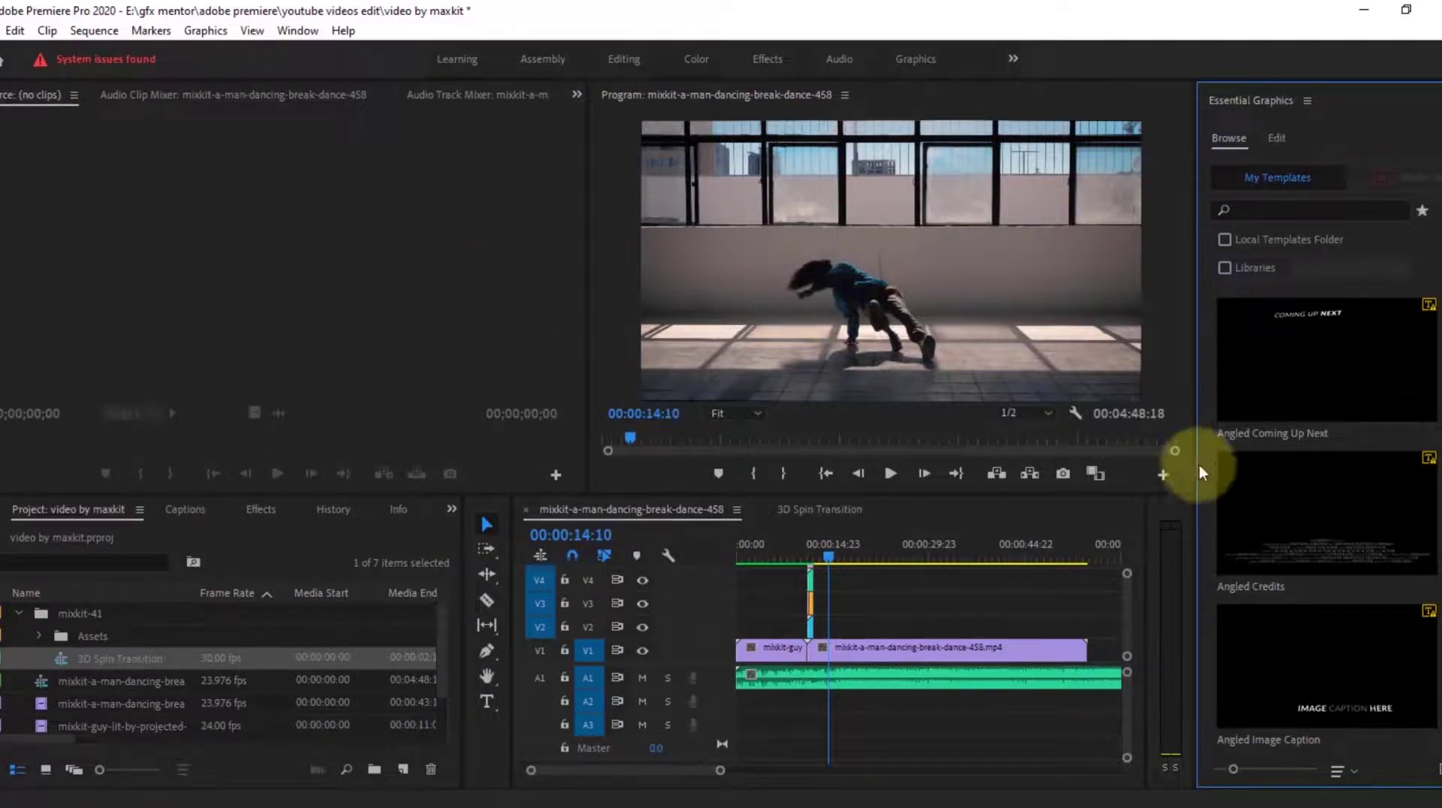
pyautogui.scroll(-5, 1431, 376)
pyautogui.scroll(-5, 1430, 371)
pyautogui.scroll(-5, 1433, 451)
pyautogui.scroll(-3, 1435, 529)
pyautogui.scroll(-3, 1434, 593)
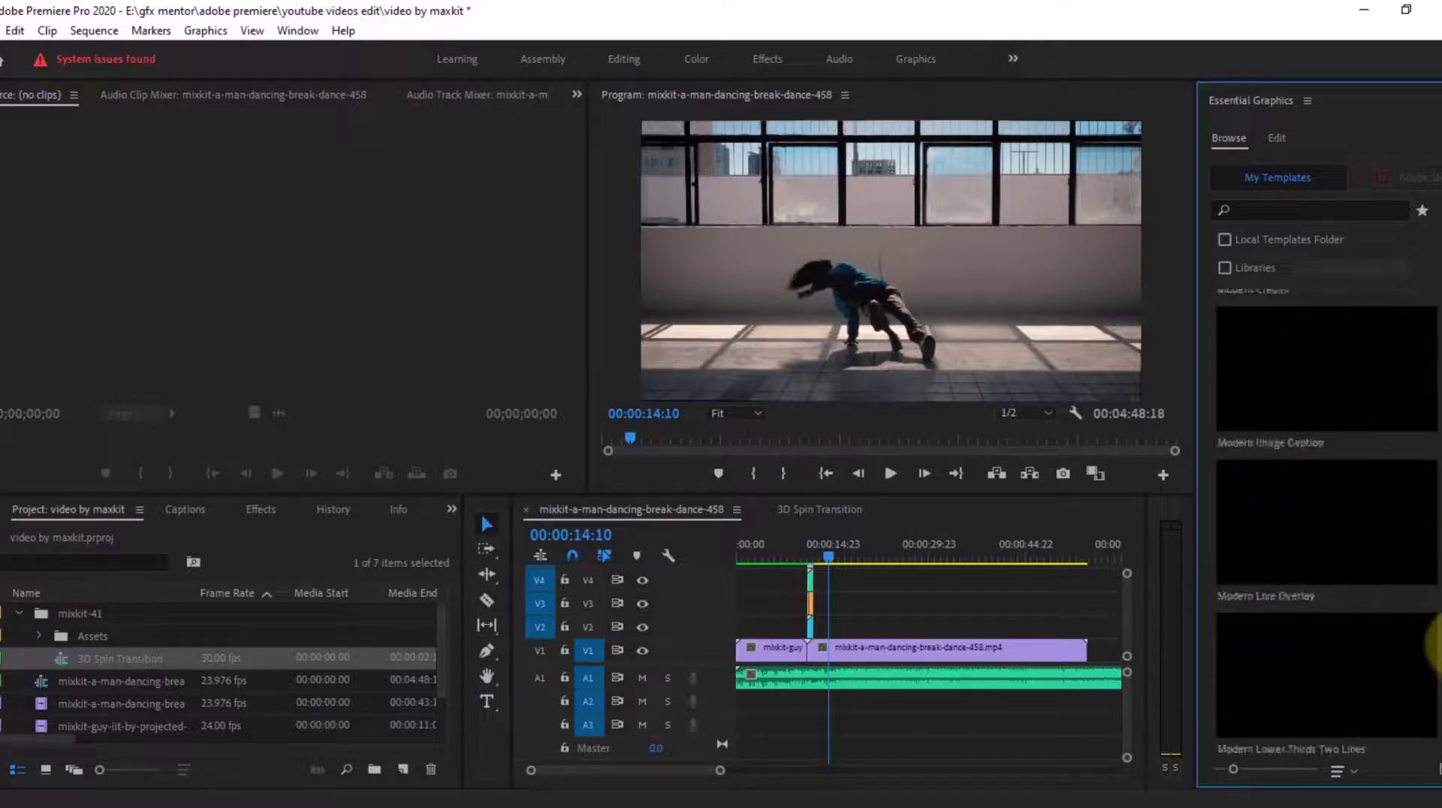
pyautogui.scroll(-3, 1434, 653)
pyautogui.scroll(-3, 1436, 714)
pyautogui.scroll(-5, 1436, 732)
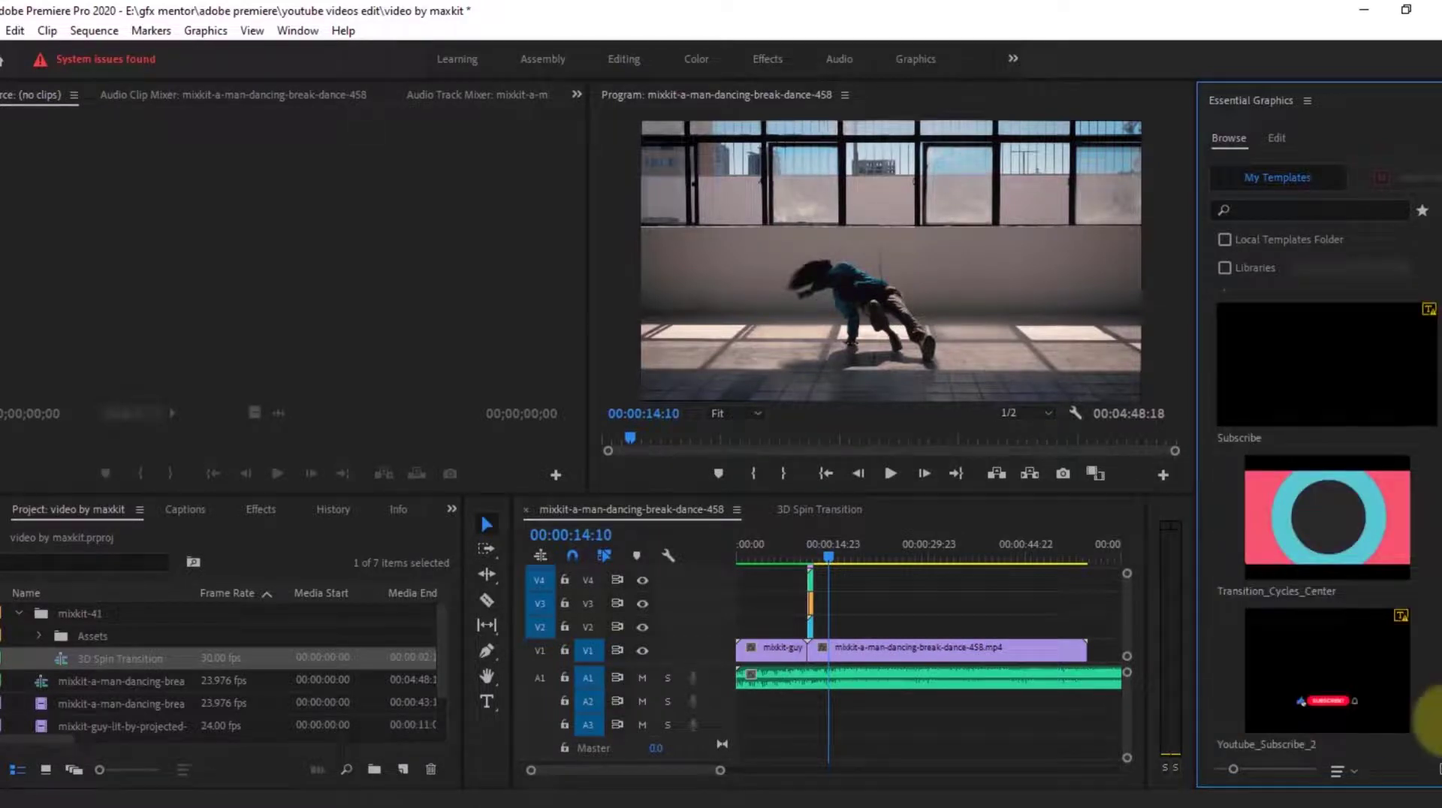
pyautogui.moveTo(1301, 521); pyautogui.dragTo(762, 621)
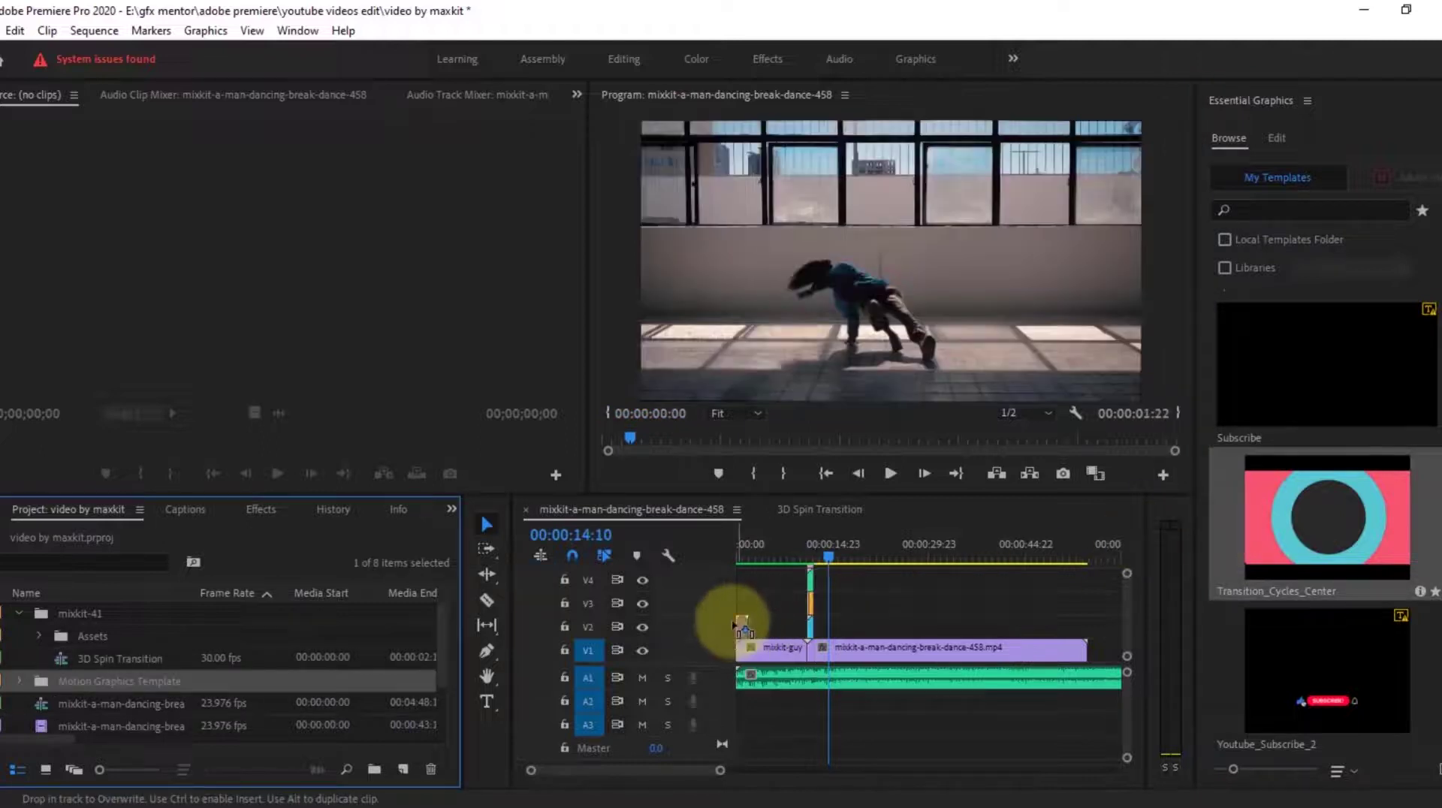
pyautogui.moveTo(762, 621); pyautogui.dragTo(741, 627)
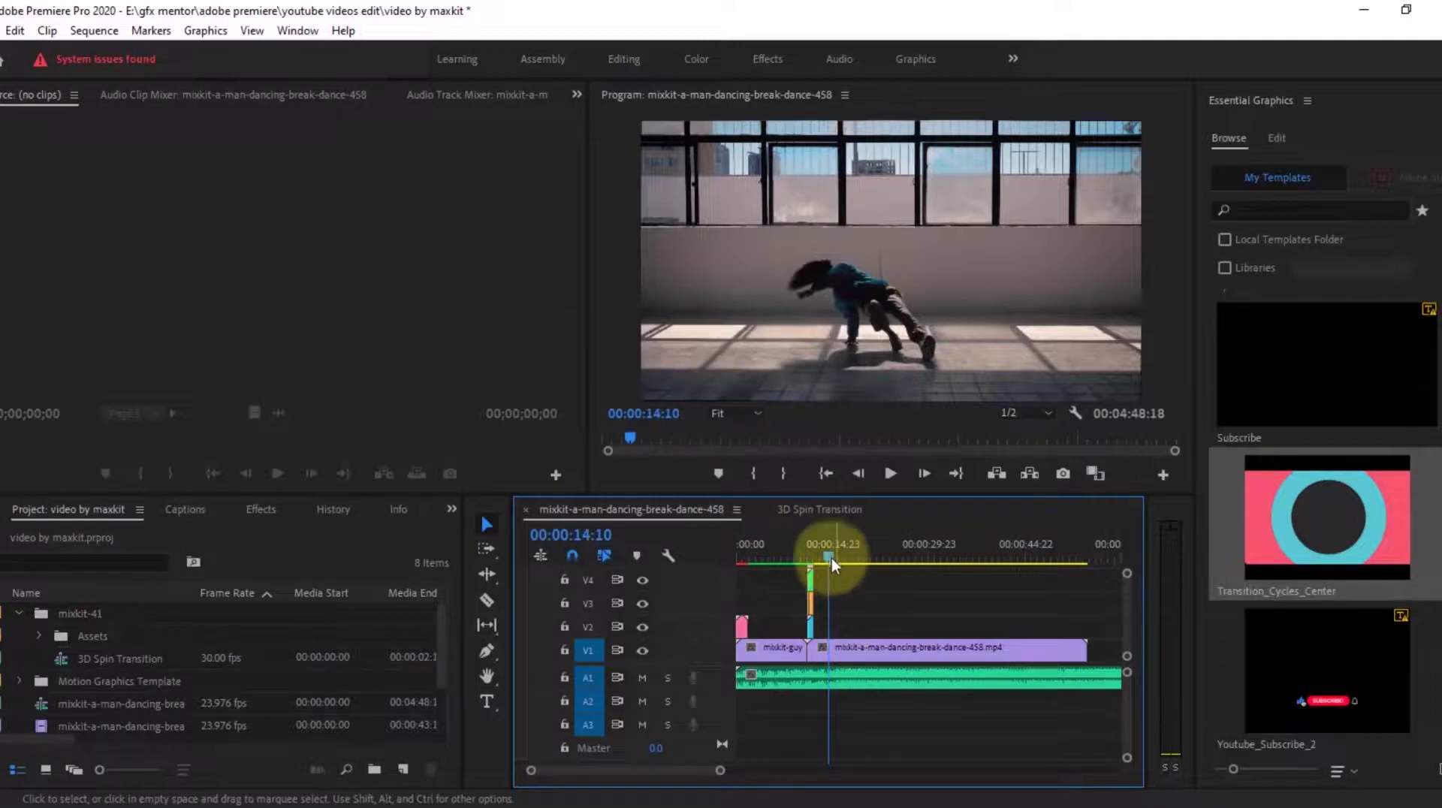
pyautogui.moveTo(832, 558); pyautogui.dragTo(721, 552)
pyautogui.moveTo(907, 552); pyautogui.dragTo(639, 575)
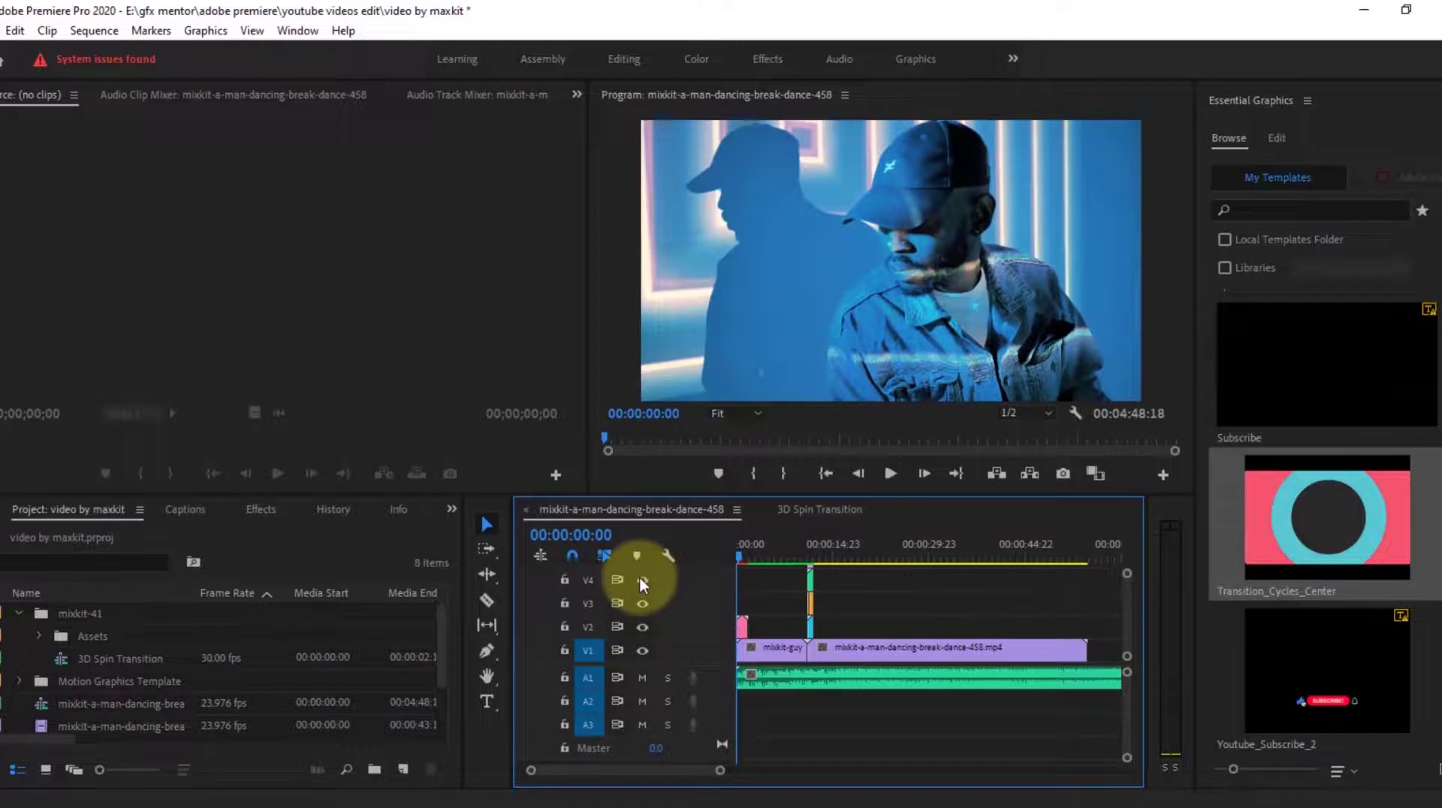
pyautogui.press('space')
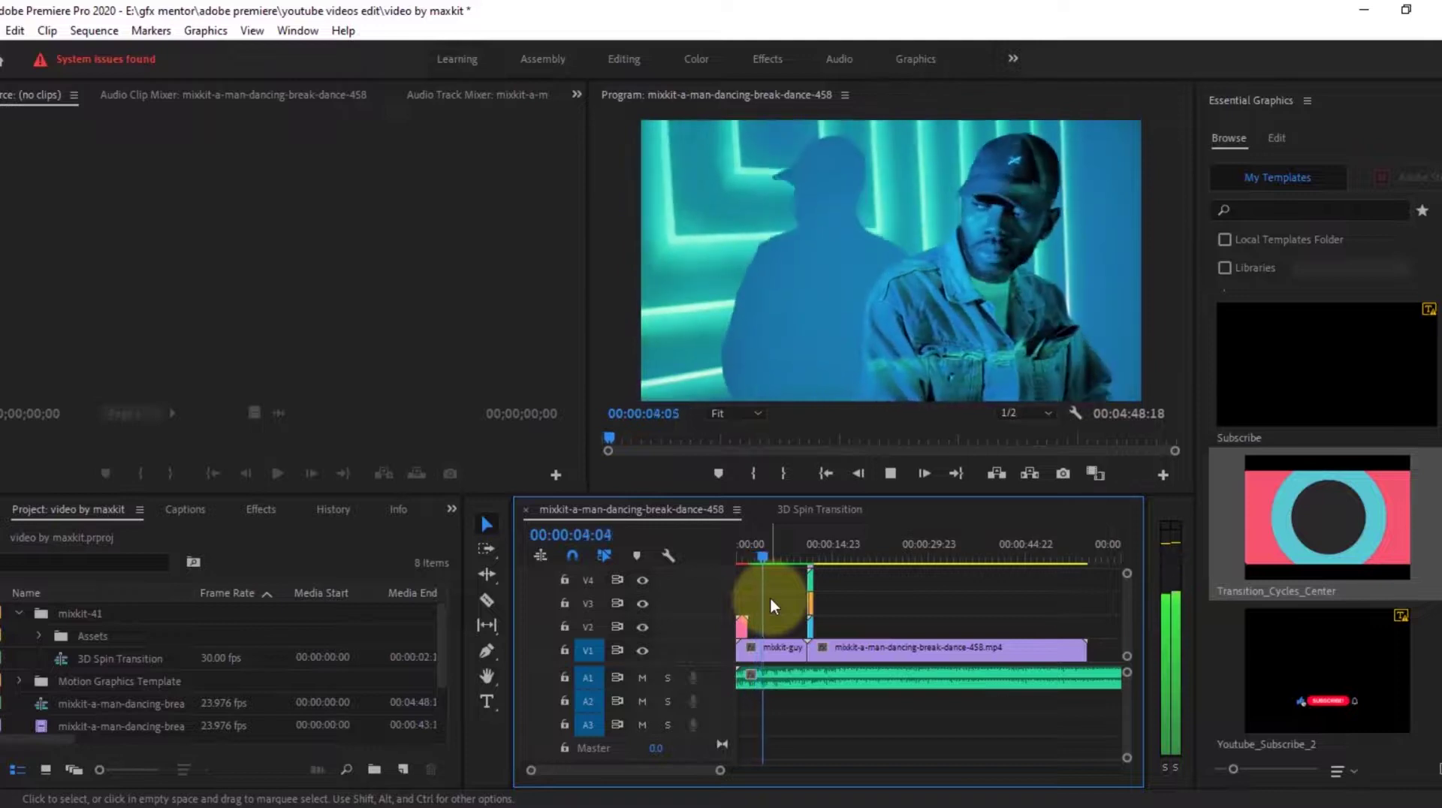
pyautogui.press('Return')
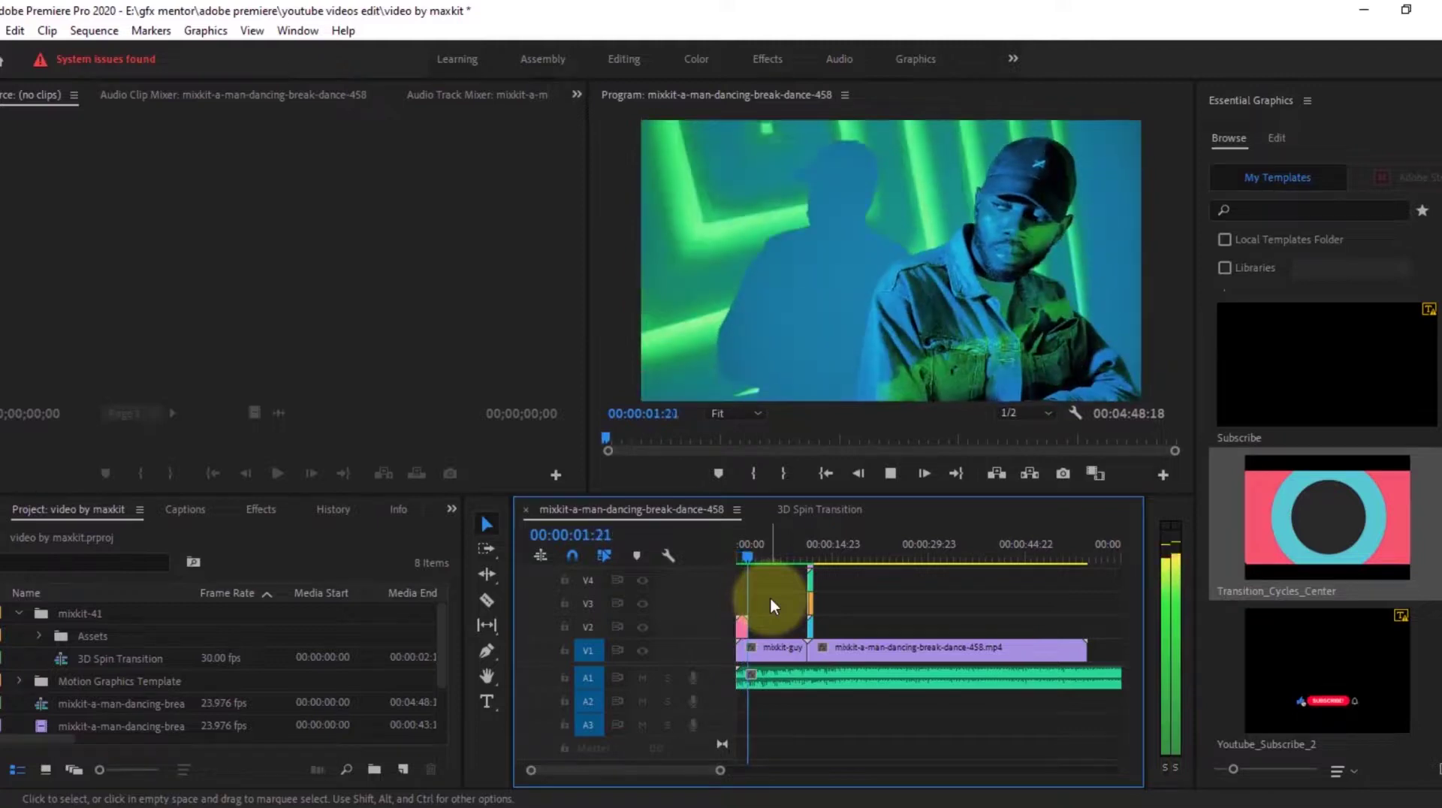
pyautogui.moveTo(762, 560); pyautogui.dragTo(817, 562)
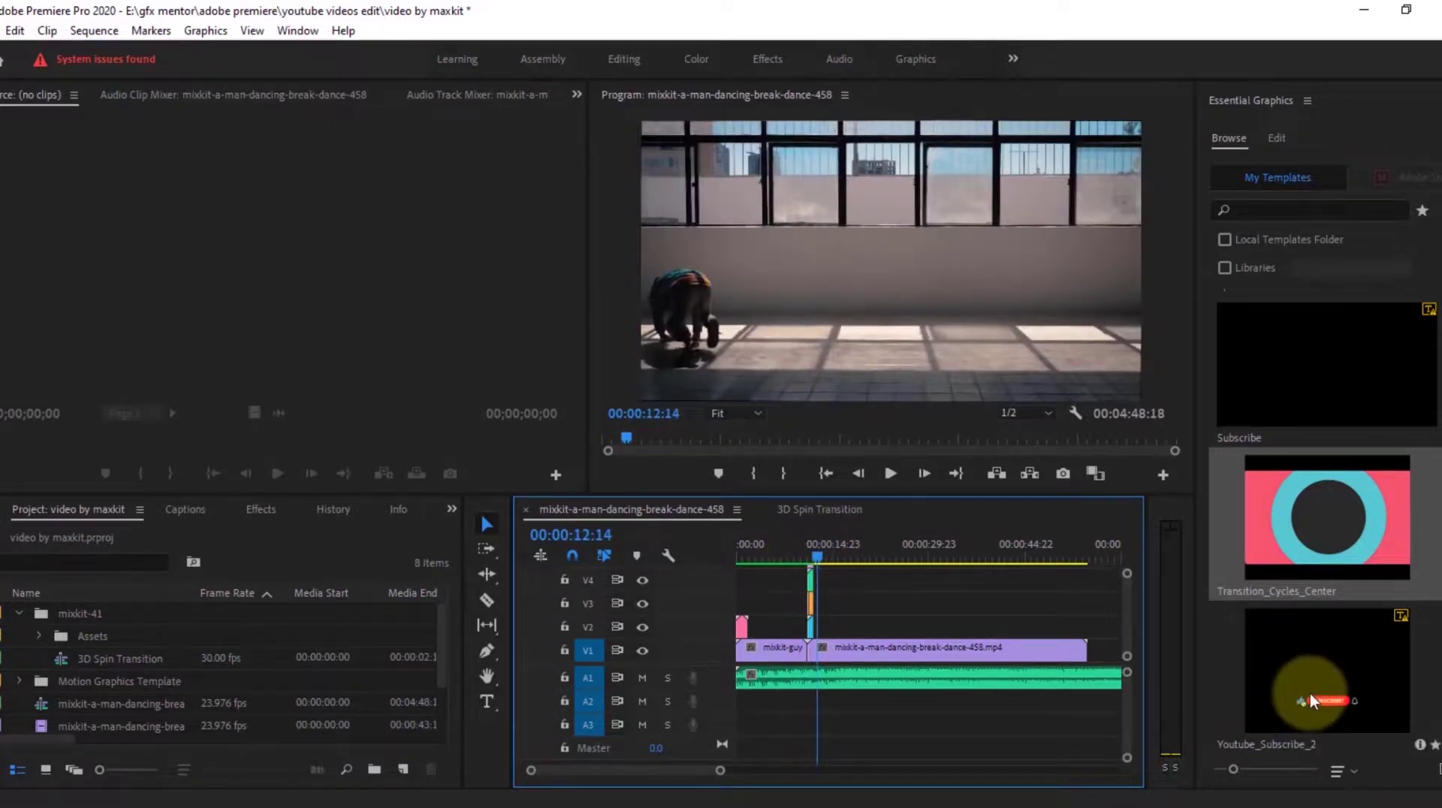
# Return to Mixkit's circle templates page and follow the footer link to YouTube templates
pyautogui.click(660, 792)
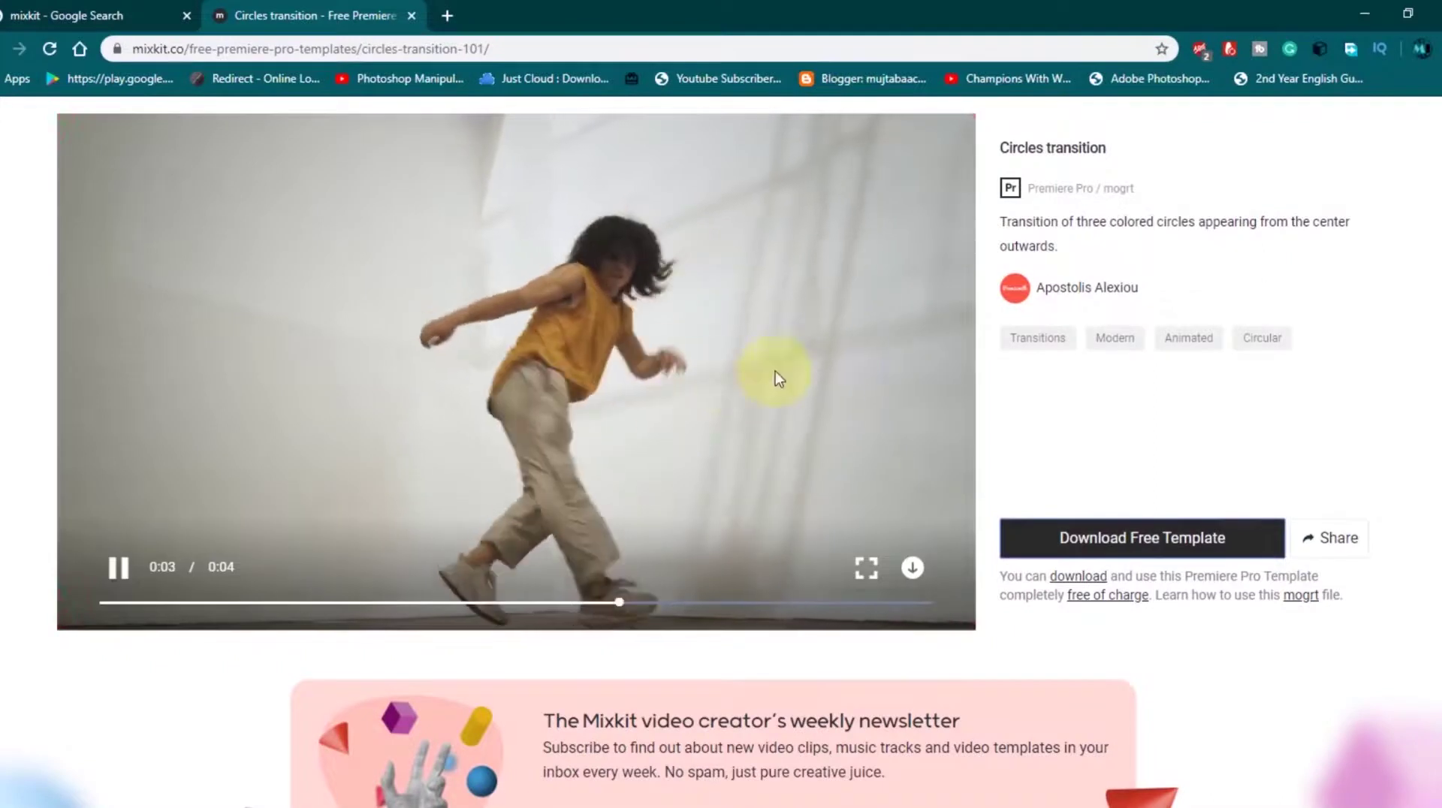
pyautogui.click(3, 46)
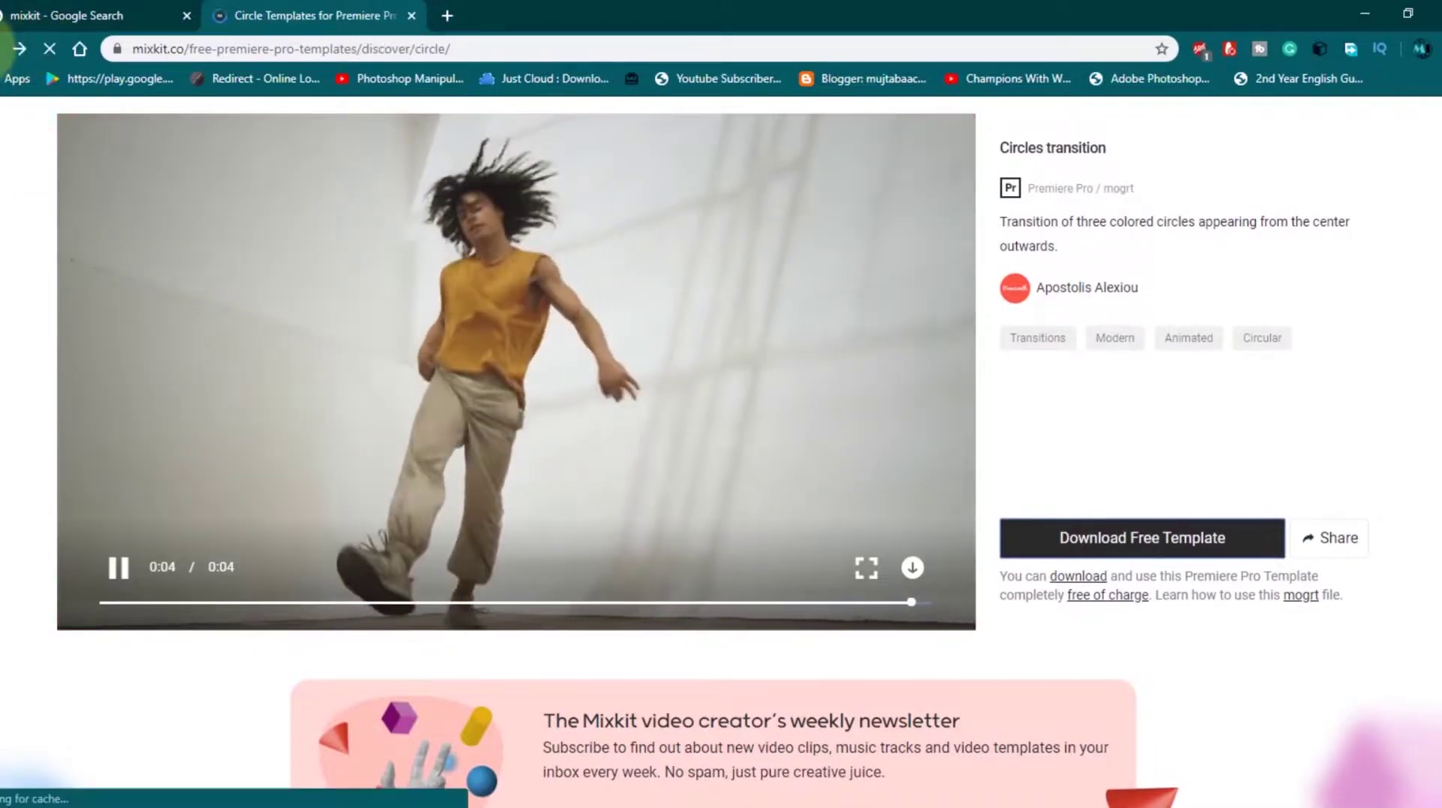
pyautogui.scroll(-8, 1174, 460)
pyautogui.scroll(-5, 1175, 460)
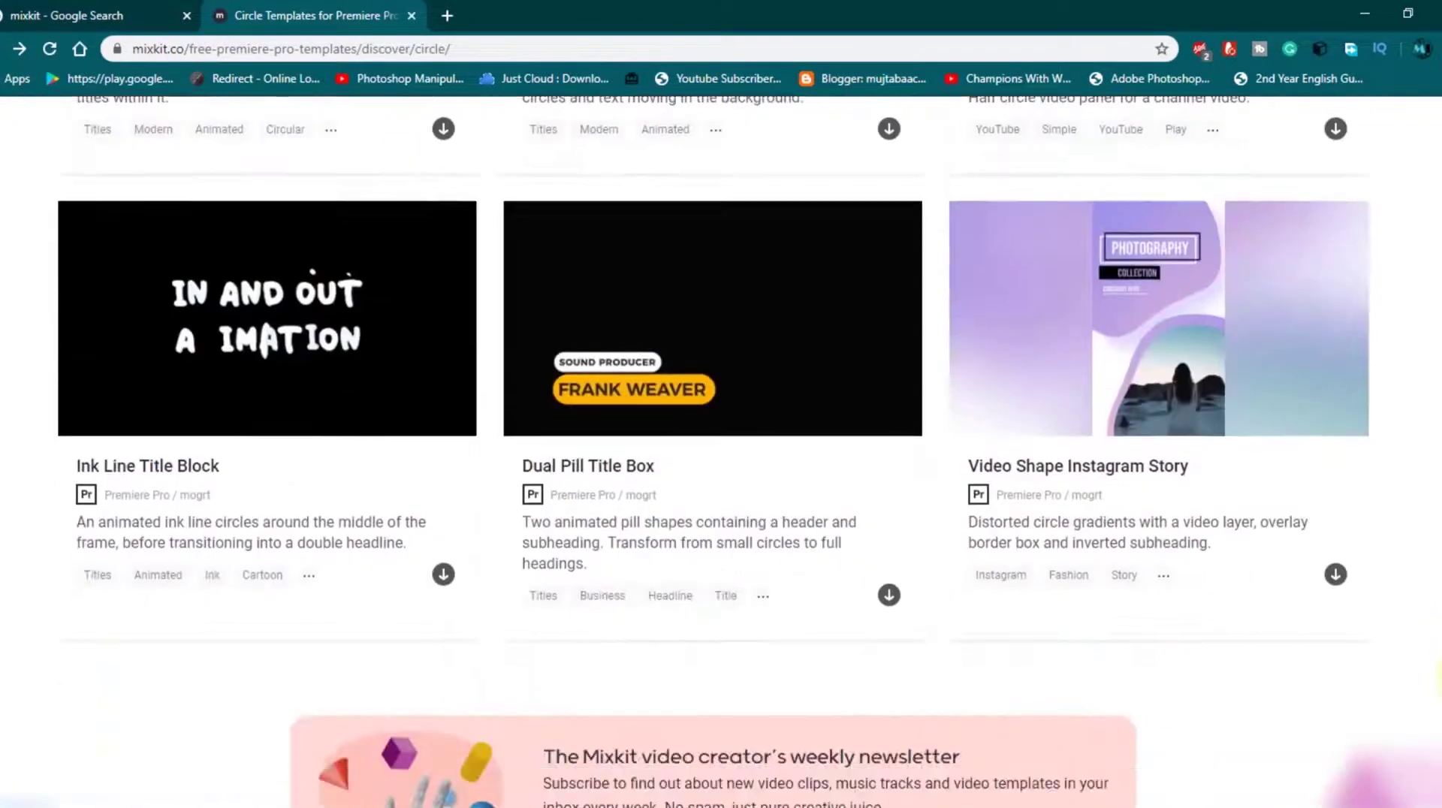
pyautogui.scroll(-5, 721, 451)
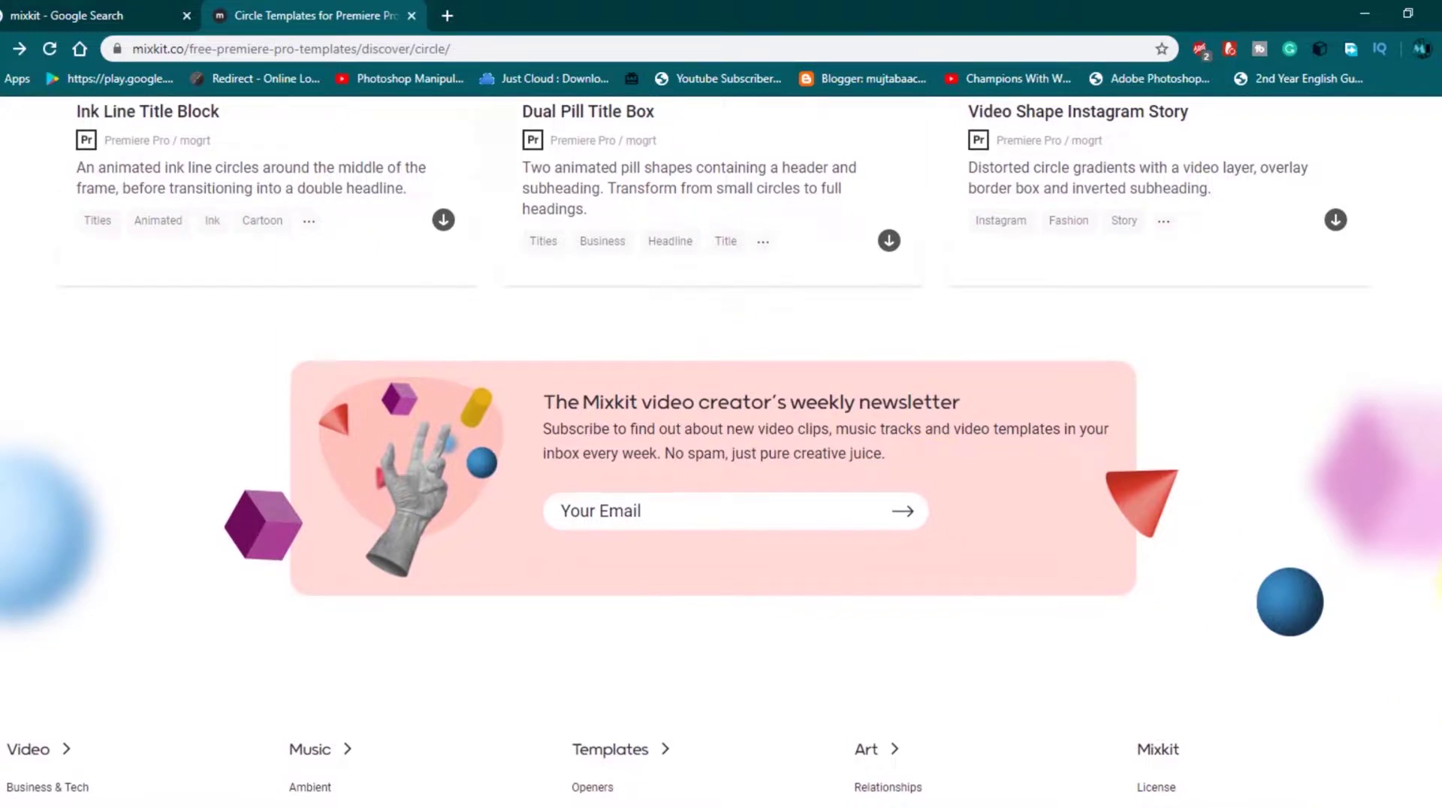
pyautogui.scroll(-4, 720, 450)
pyautogui.click(593, 685)
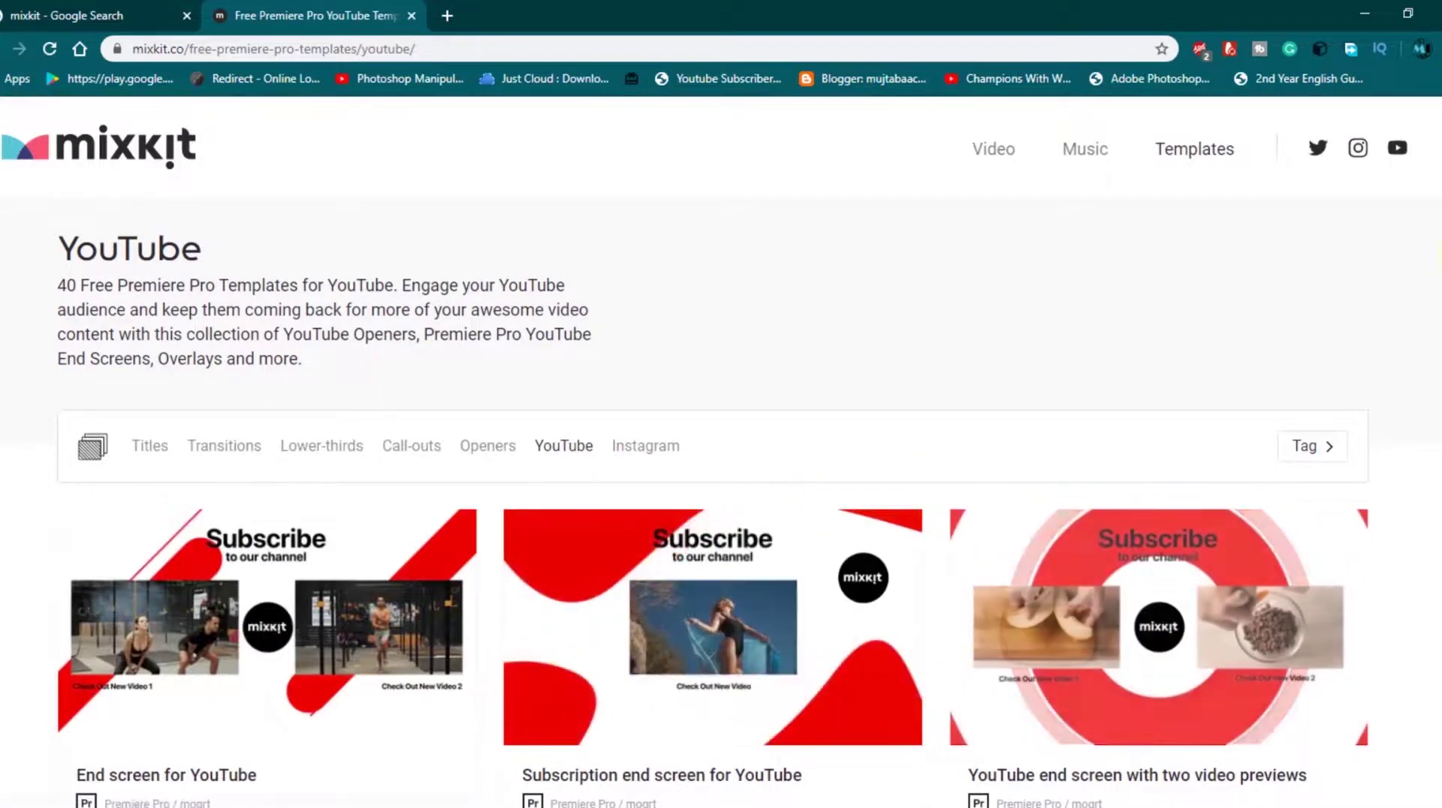
# Browse the 40 free YouTube templates, such as end screens and subscribe buttons
pyautogui.scroll(-10, 1007, 534)
pyautogui.scroll(-7, 662, 452)
pyautogui.scroll(-2, 661, 452)
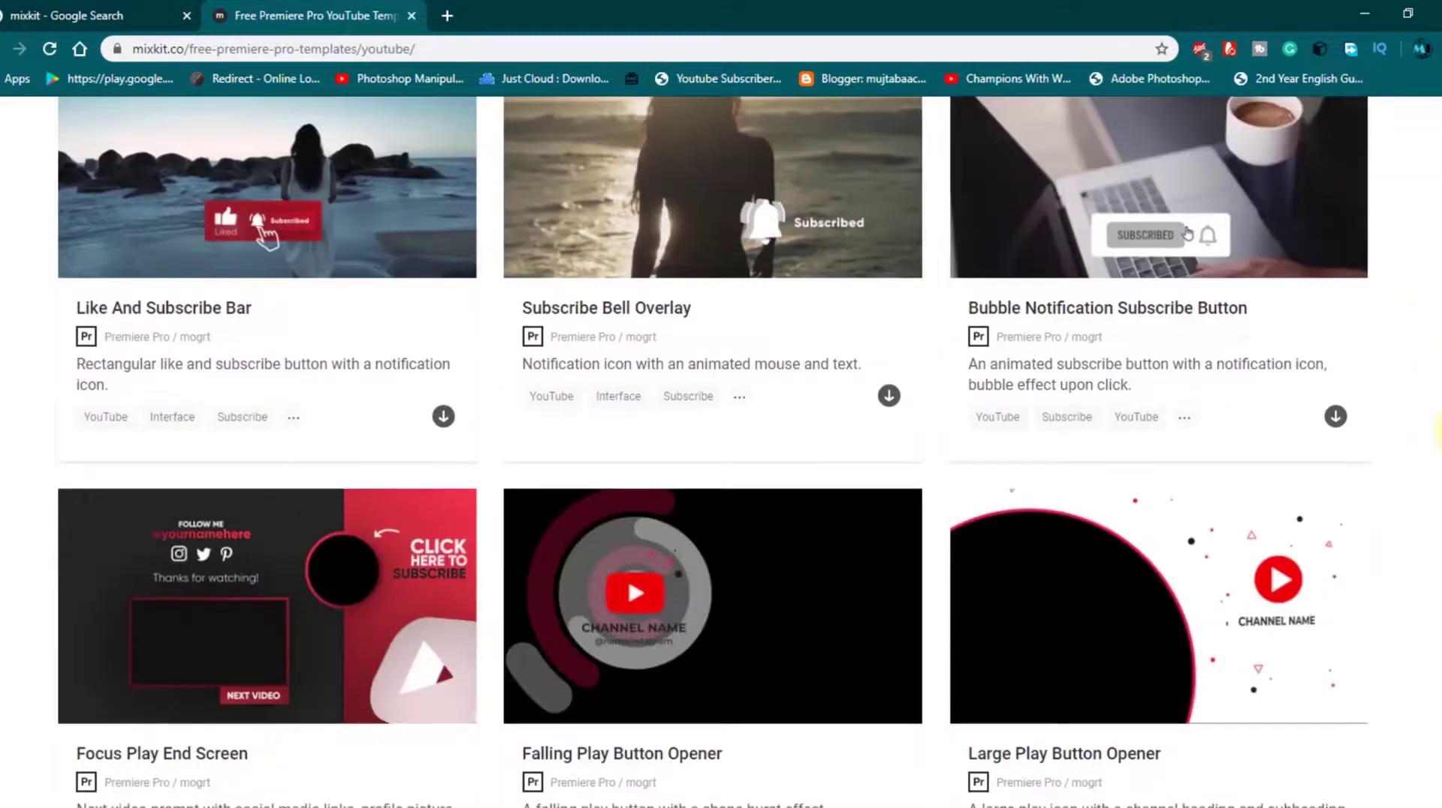
pyautogui.scroll(-4, 662, 452)
pyautogui.scroll(-2, 661, 452)
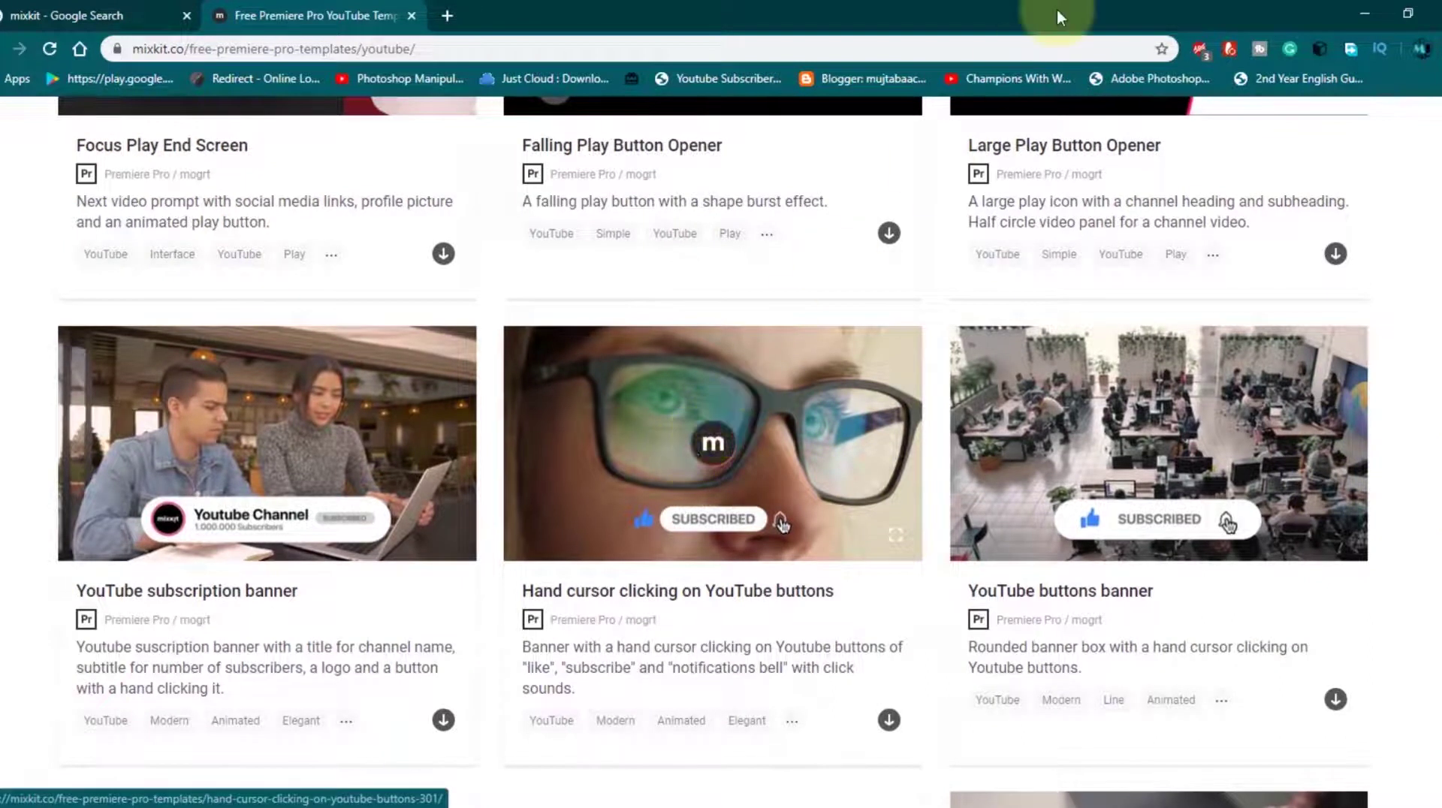
# Drop Youtube_Subscribe_2 onto V2 at the sequence start, accepting the missing-font substitution
pyautogui.click(1365, 7)
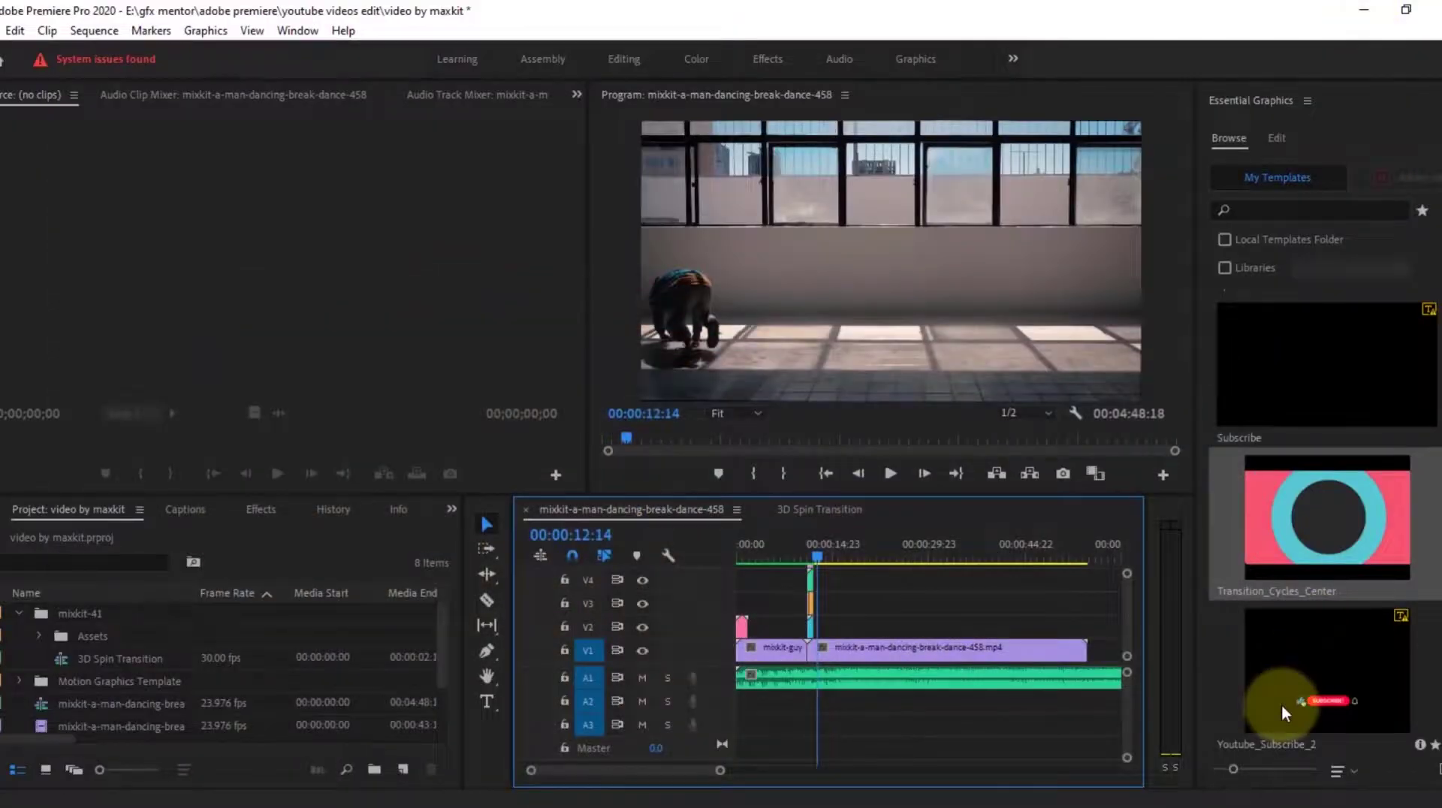
pyautogui.moveTo(1323, 694); pyautogui.dragTo(852, 617)
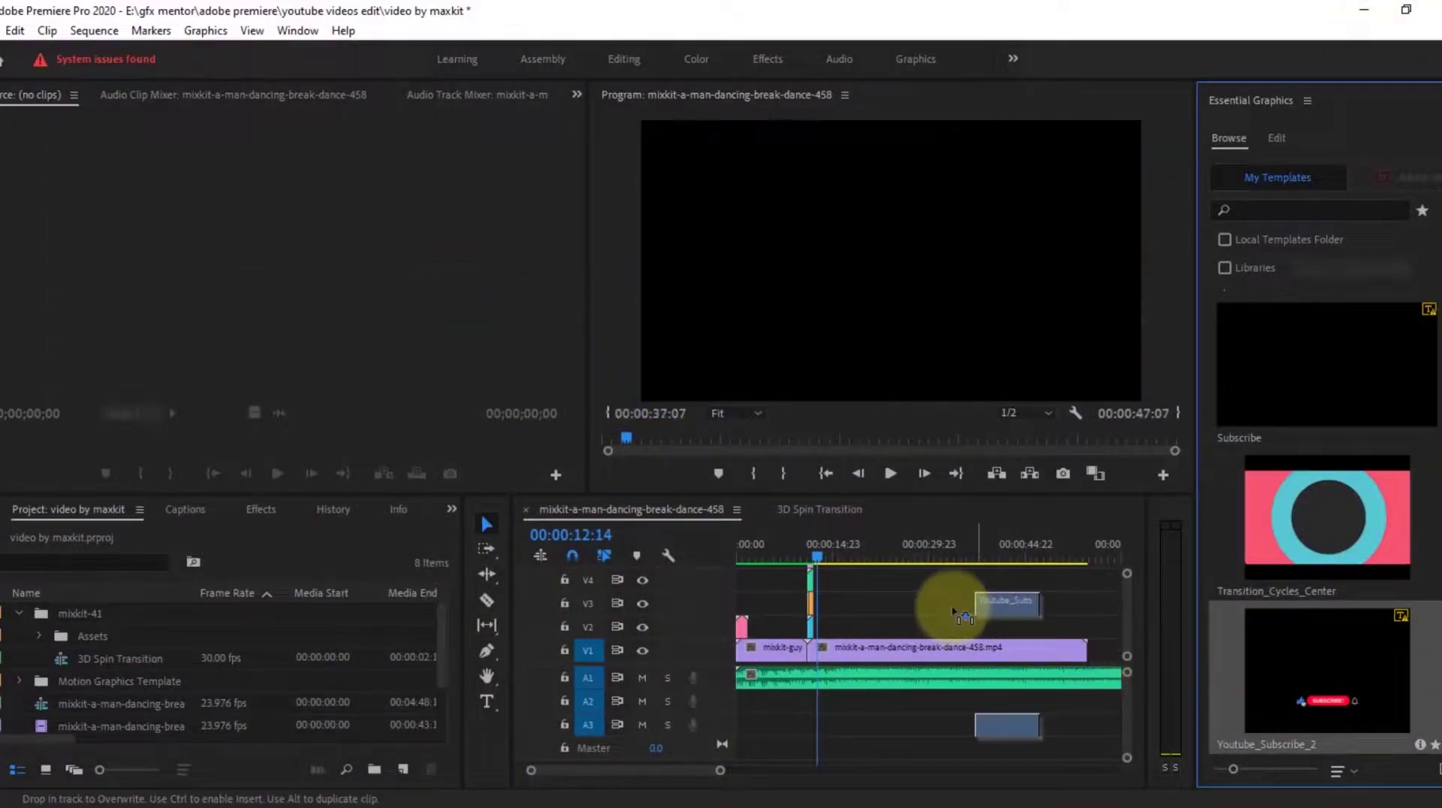
pyautogui.moveTo(852, 614); pyautogui.dragTo(755, 634)
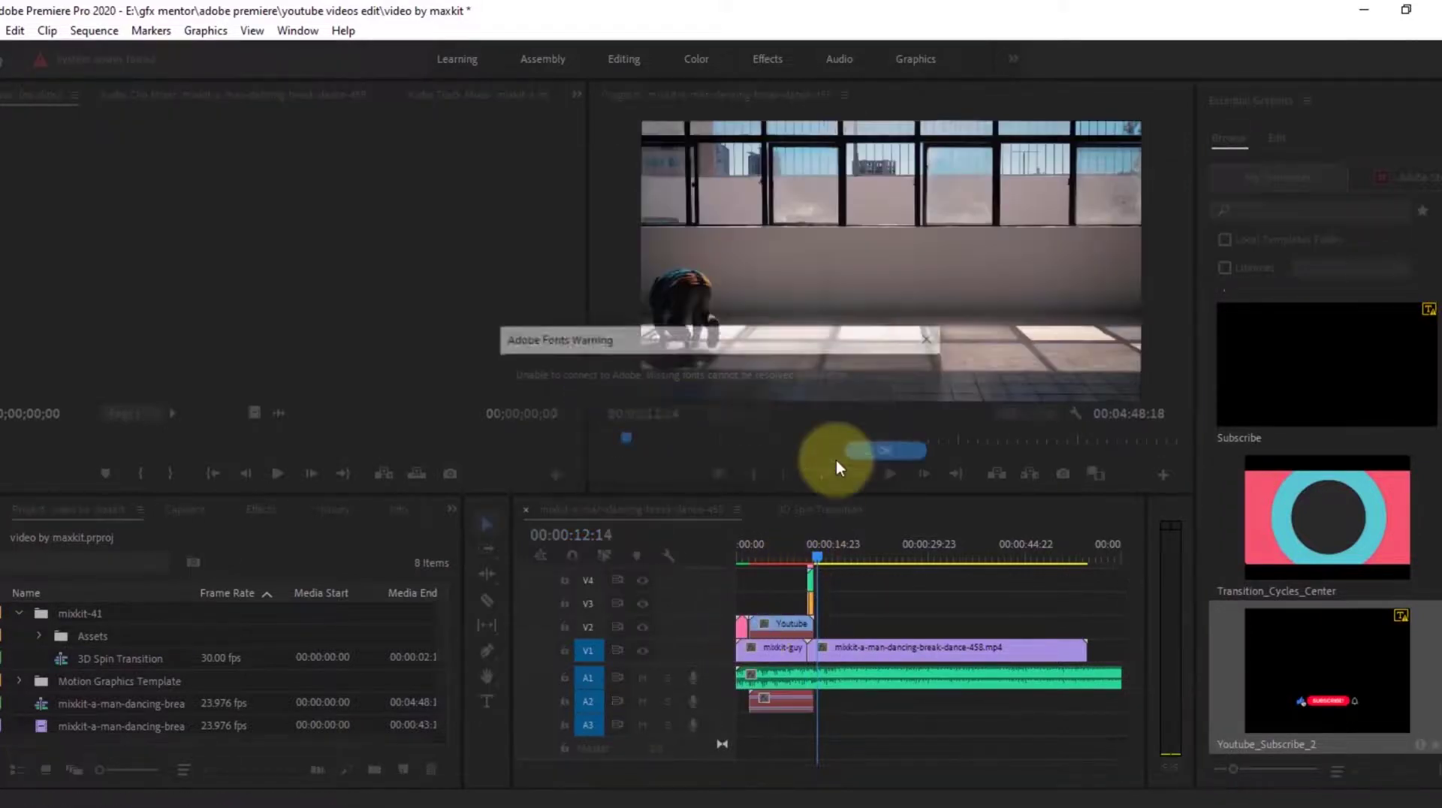
pyautogui.click(889, 454)
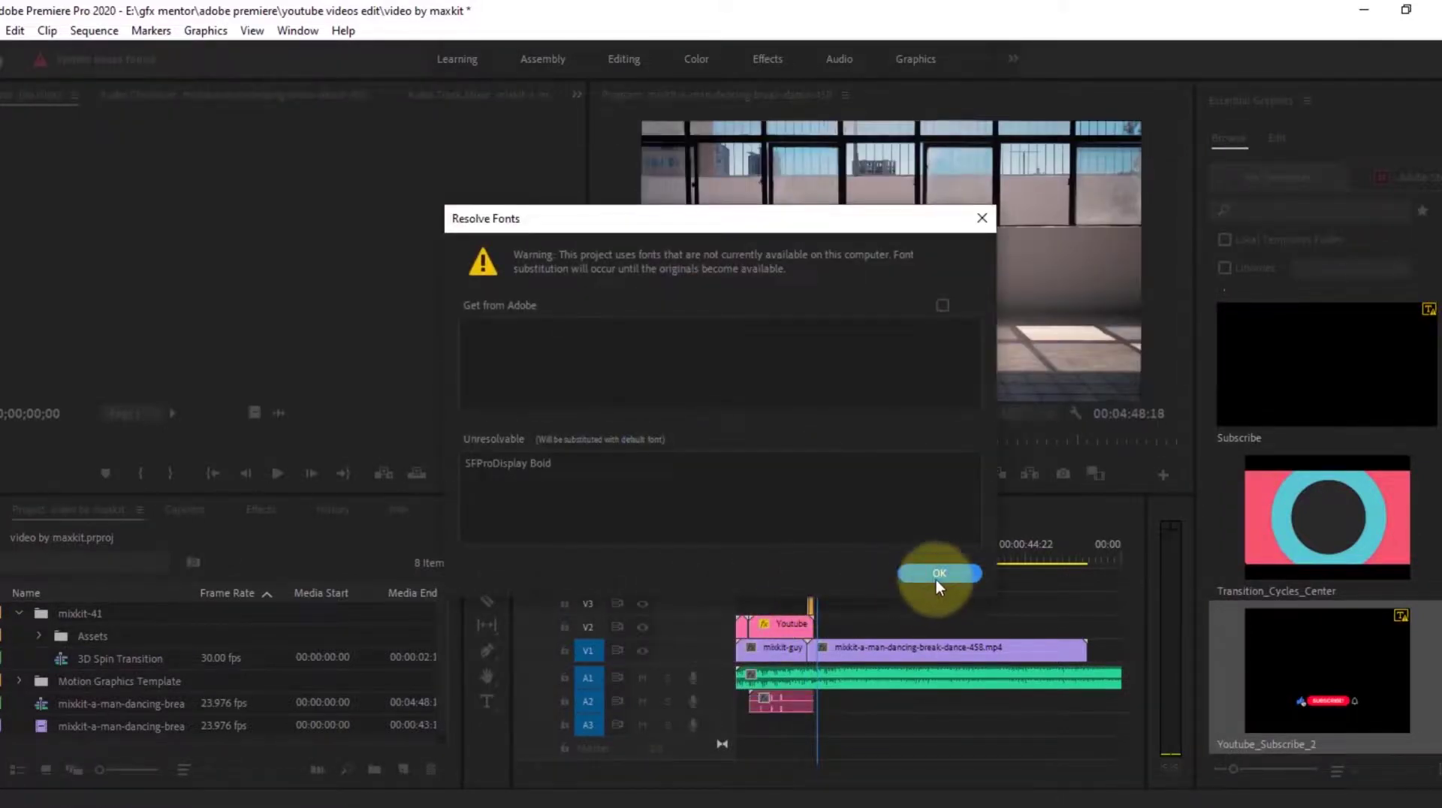
pyautogui.click(937, 577)
pyautogui.click(814, 564)
pyautogui.moveTo(772, 561); pyautogui.dragTo(740, 574)
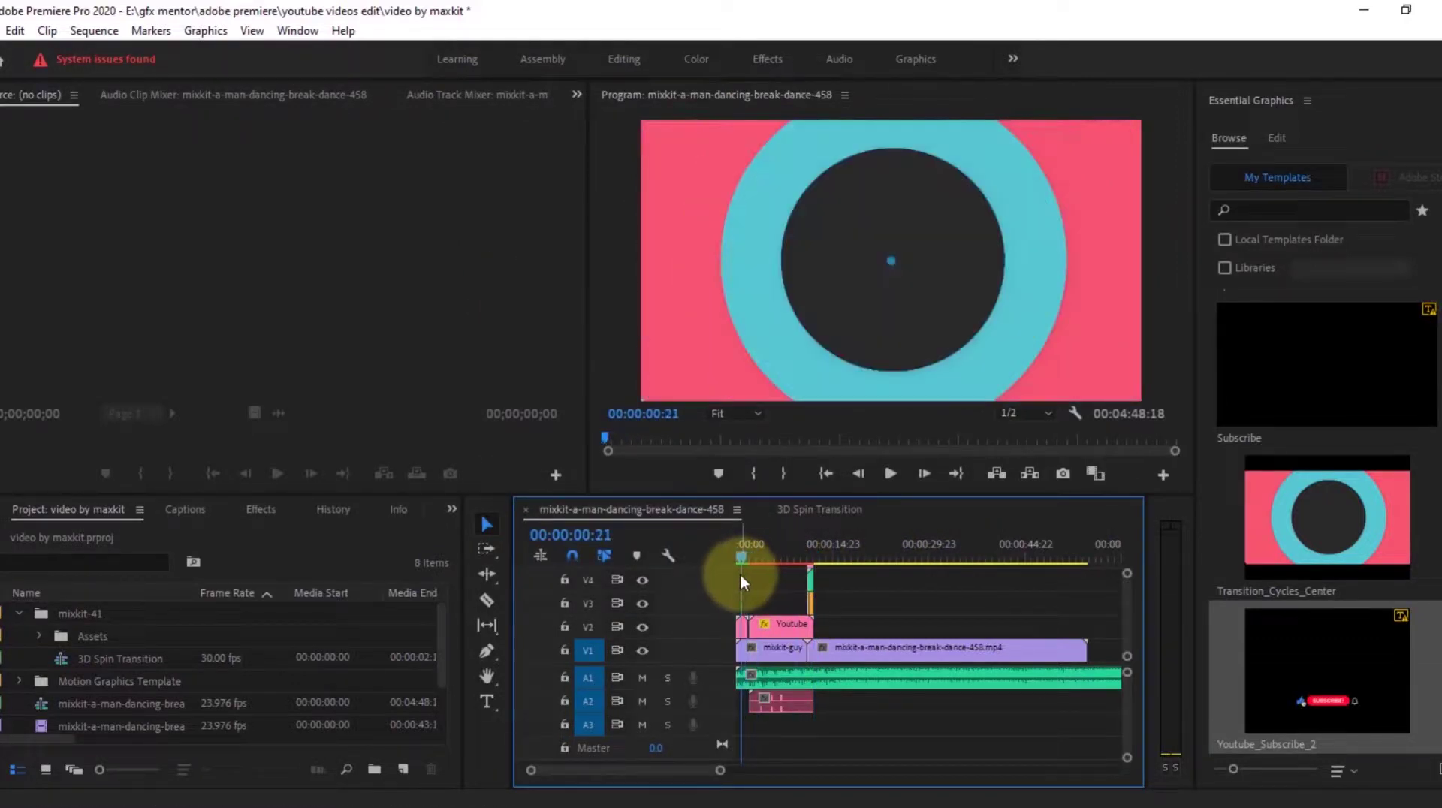
# Move the Youtube subscribe clip on V2 to start at 00:00:14:04 over the break-dance clip
pyautogui.press('space')
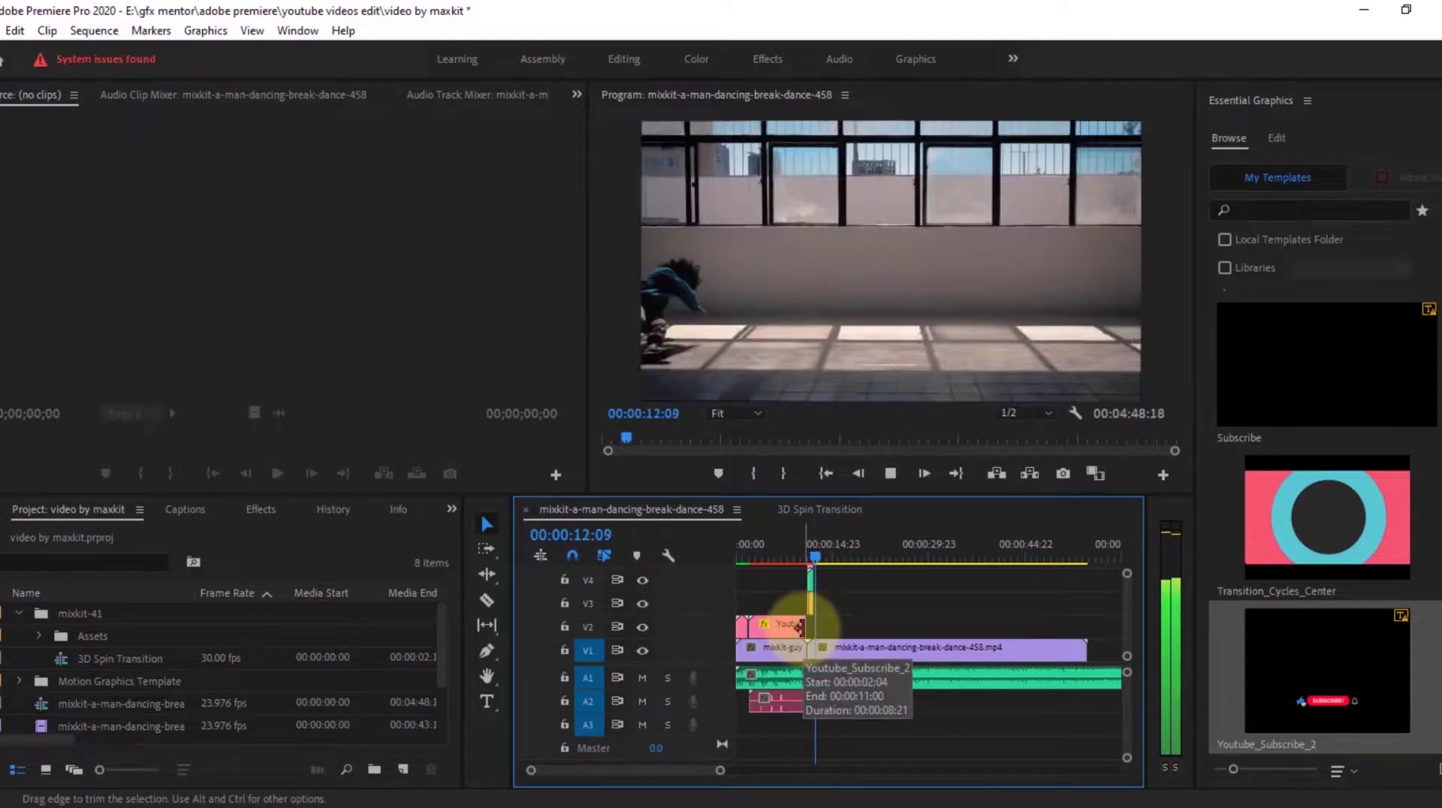
pyautogui.press('space')
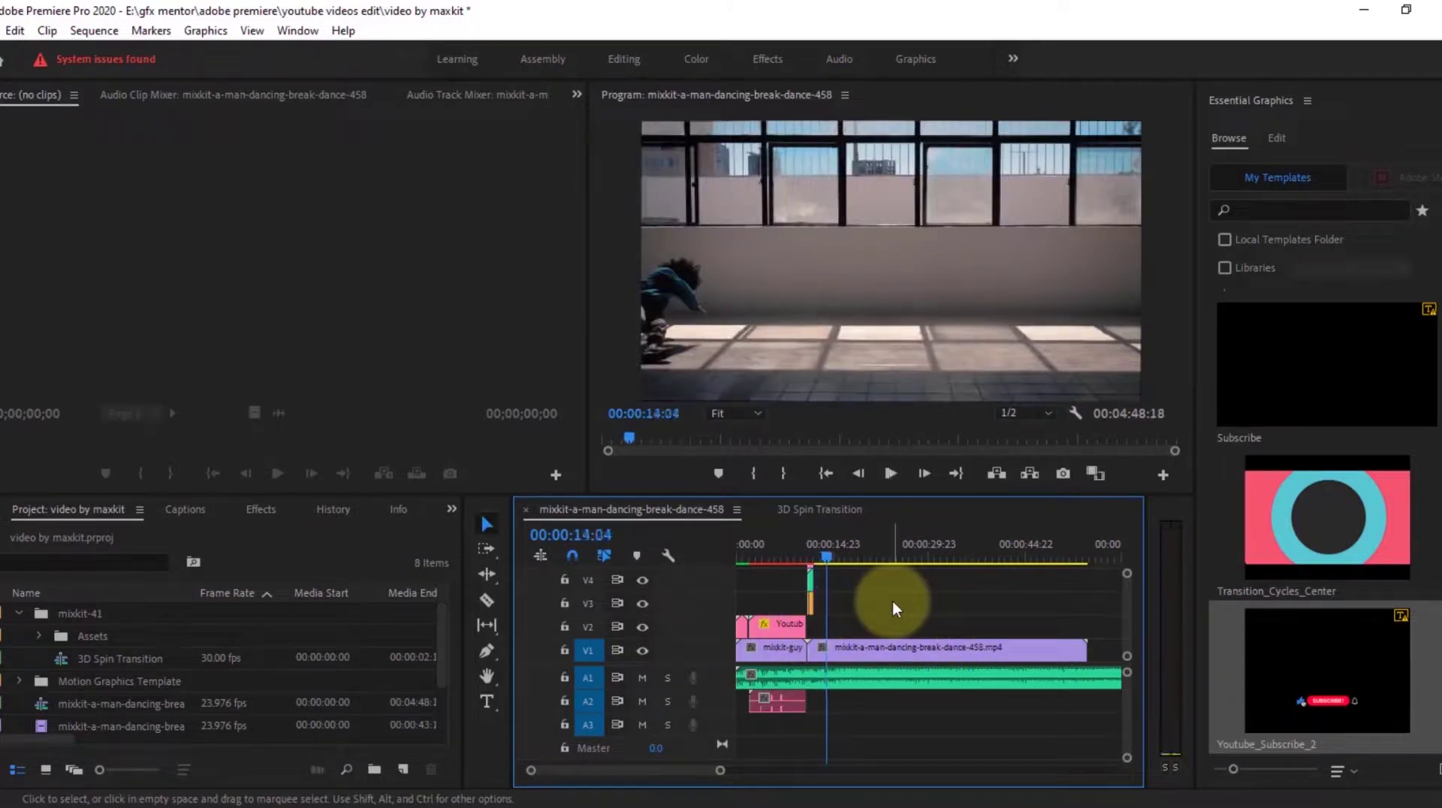
pyautogui.hotkey('ctrl', 'z')
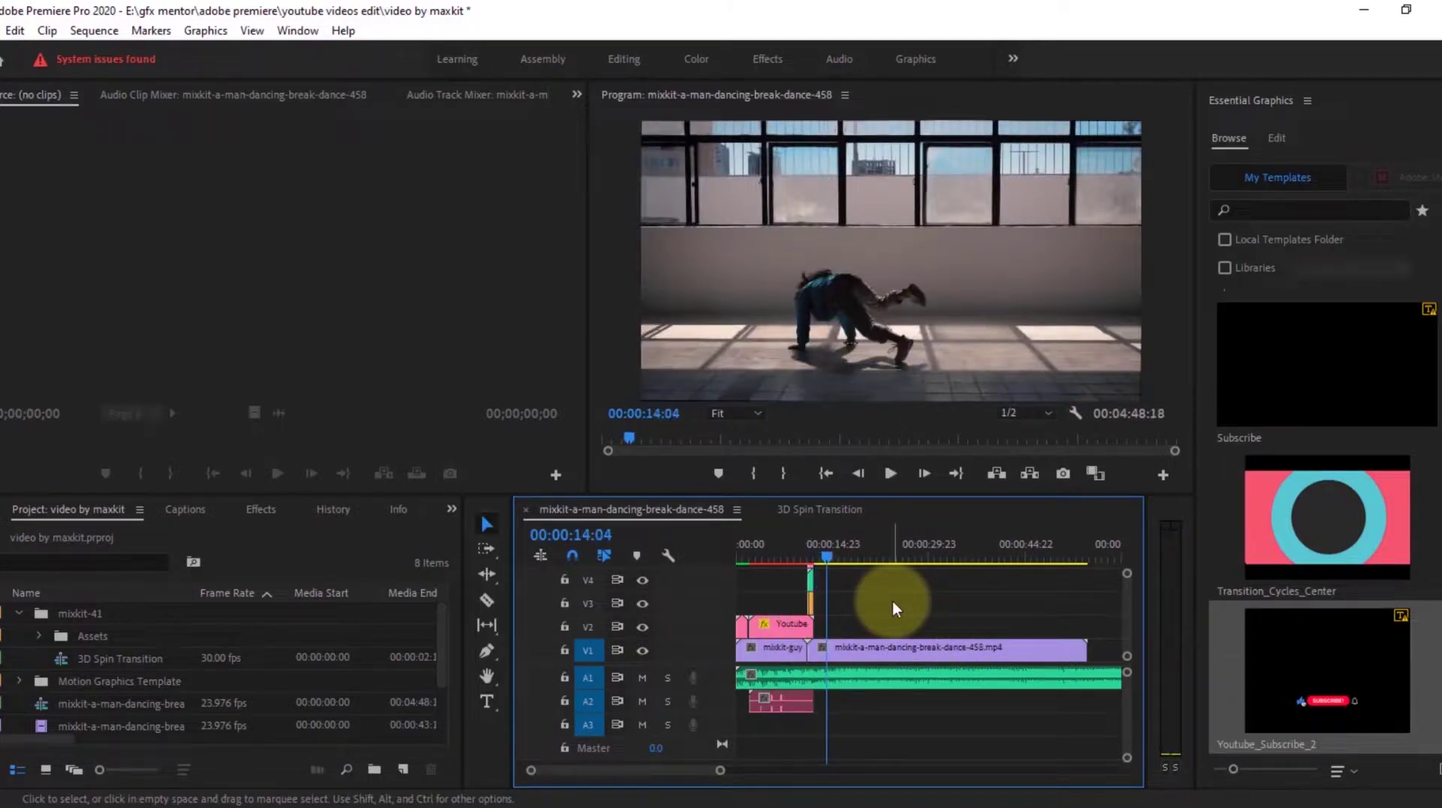
pyautogui.moveTo(1310, 683)
pyautogui.mouseDown()
pyautogui.moveTo(830, 637)
pyautogui.moveTo(829, 623)
pyautogui.mouseUp()
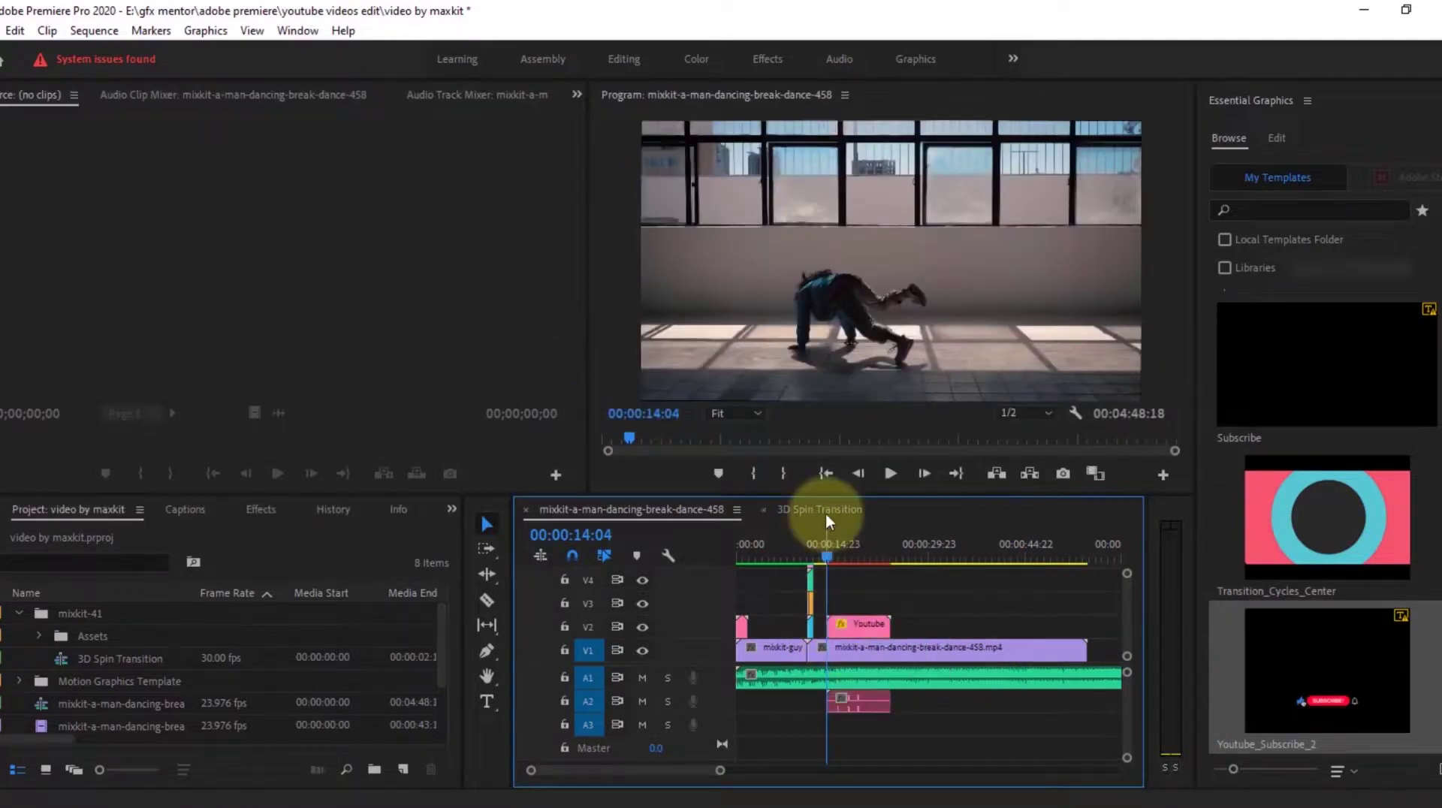
# Play back the graphic to check SUBSCRIBE! turns SUBSCRIBED
pyautogui.moveTo(828, 555); pyautogui.dragTo(806, 556)
pyautogui.press('space')
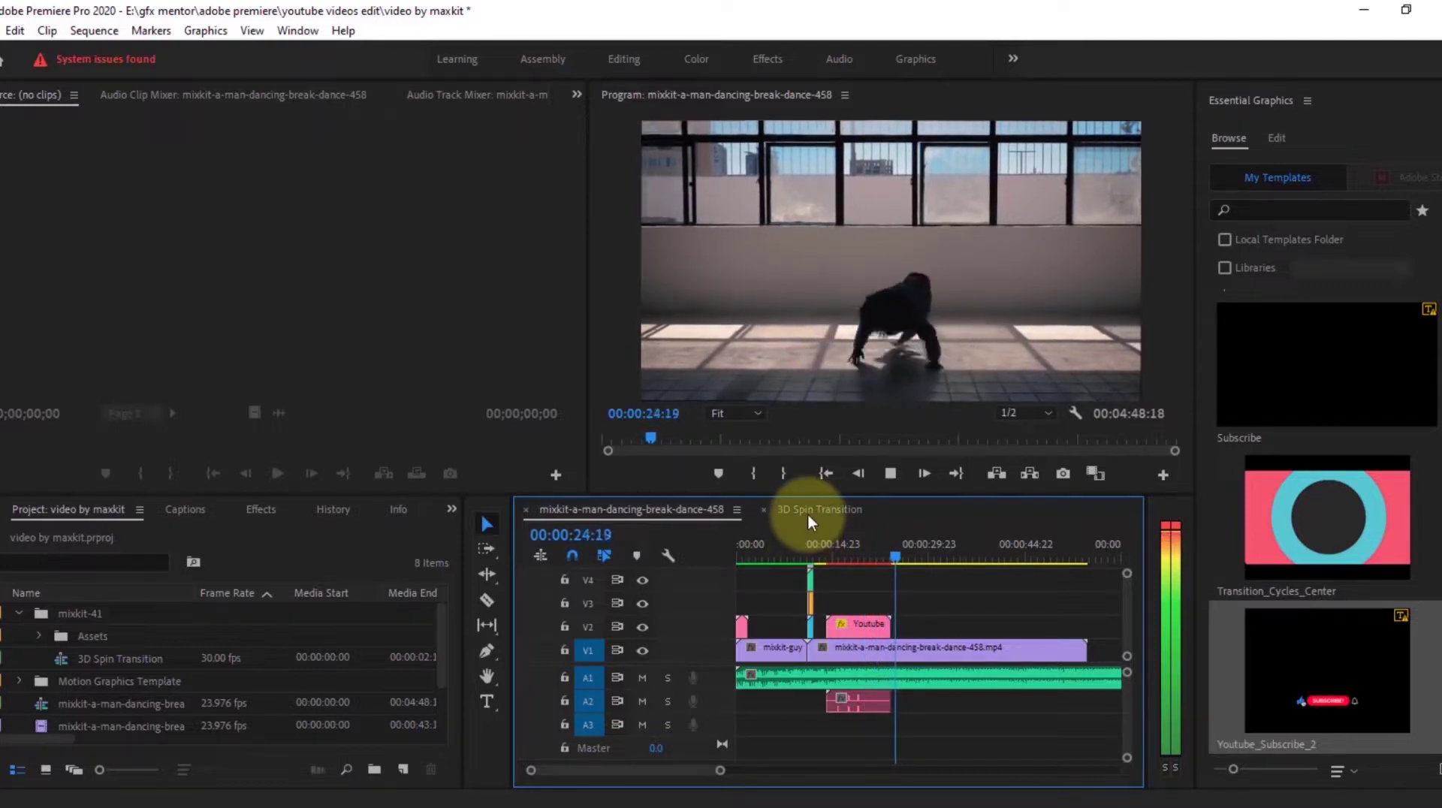
pyautogui.press('space')
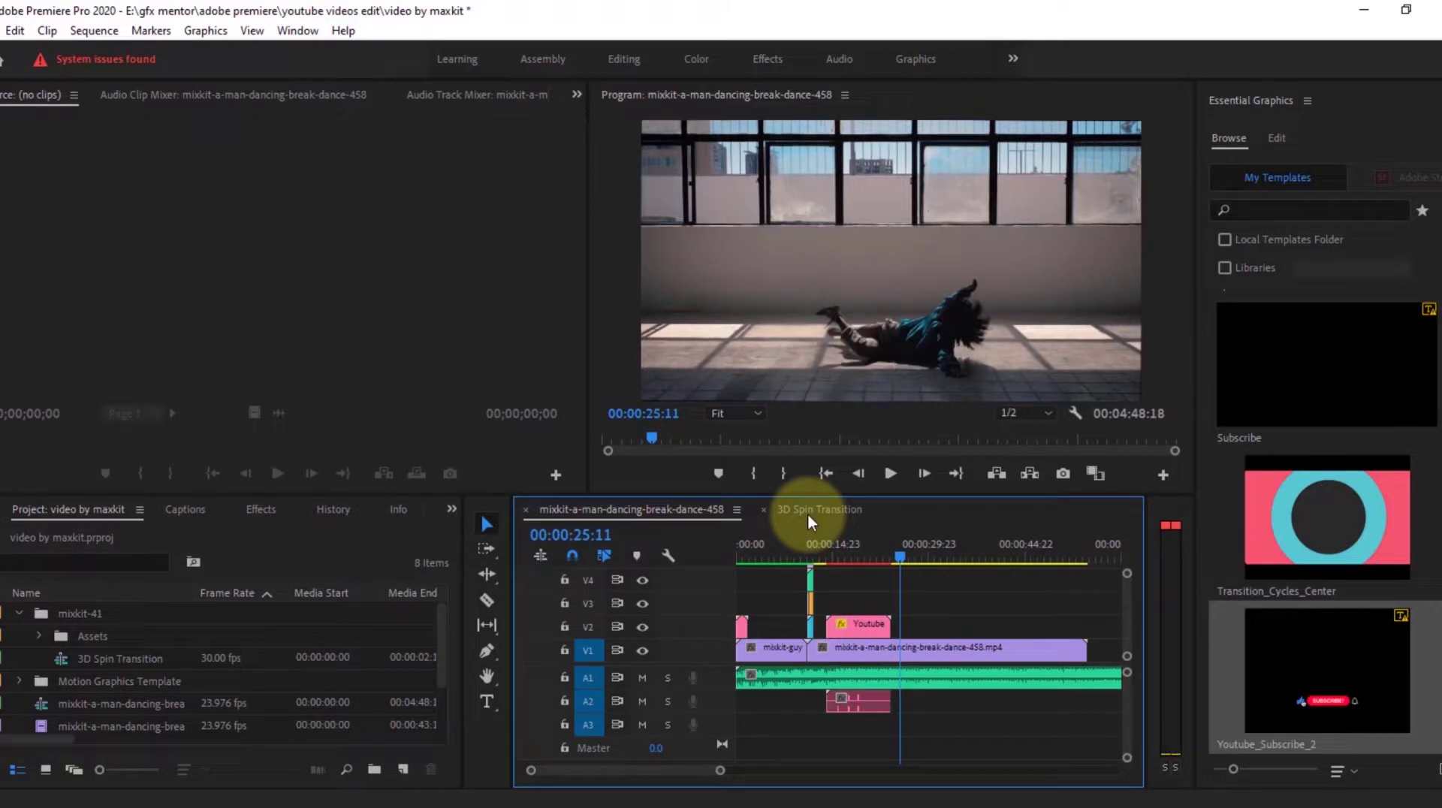